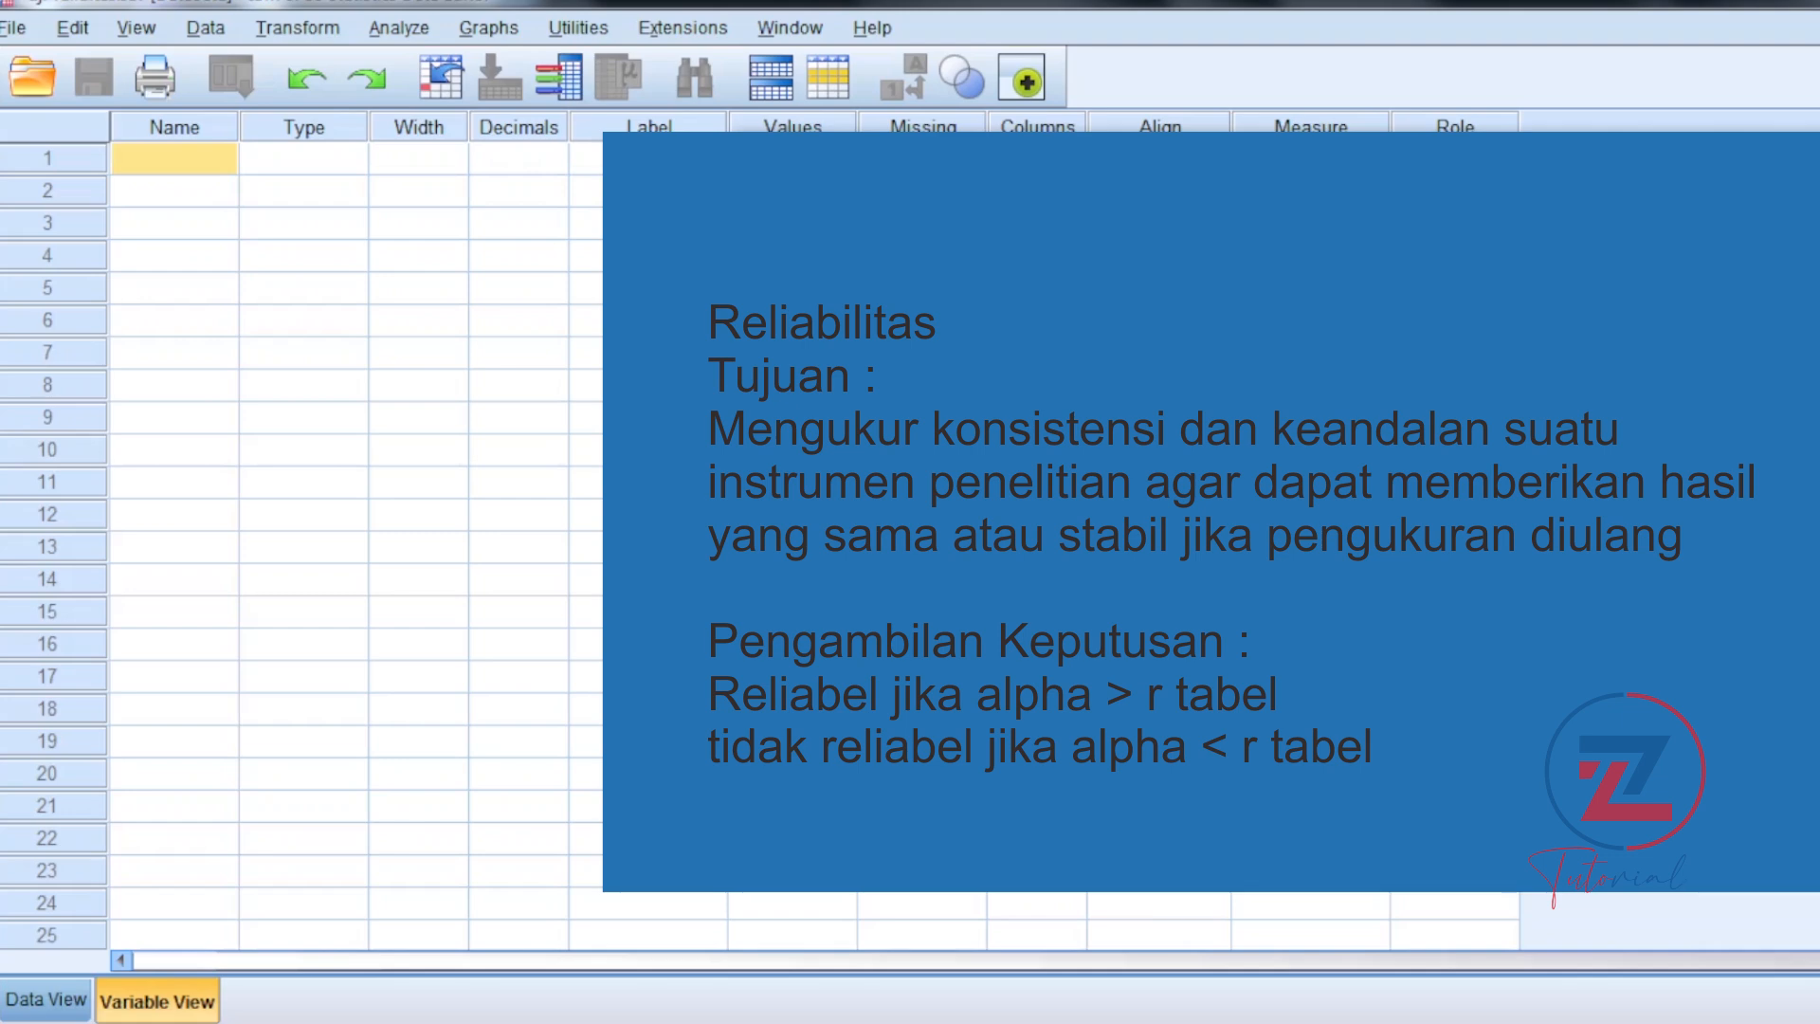
Step: Switch to Excel and view the questionnaire scores in Validitas dan Reliabilitas.xlsx
mouse_move(583, 1021)
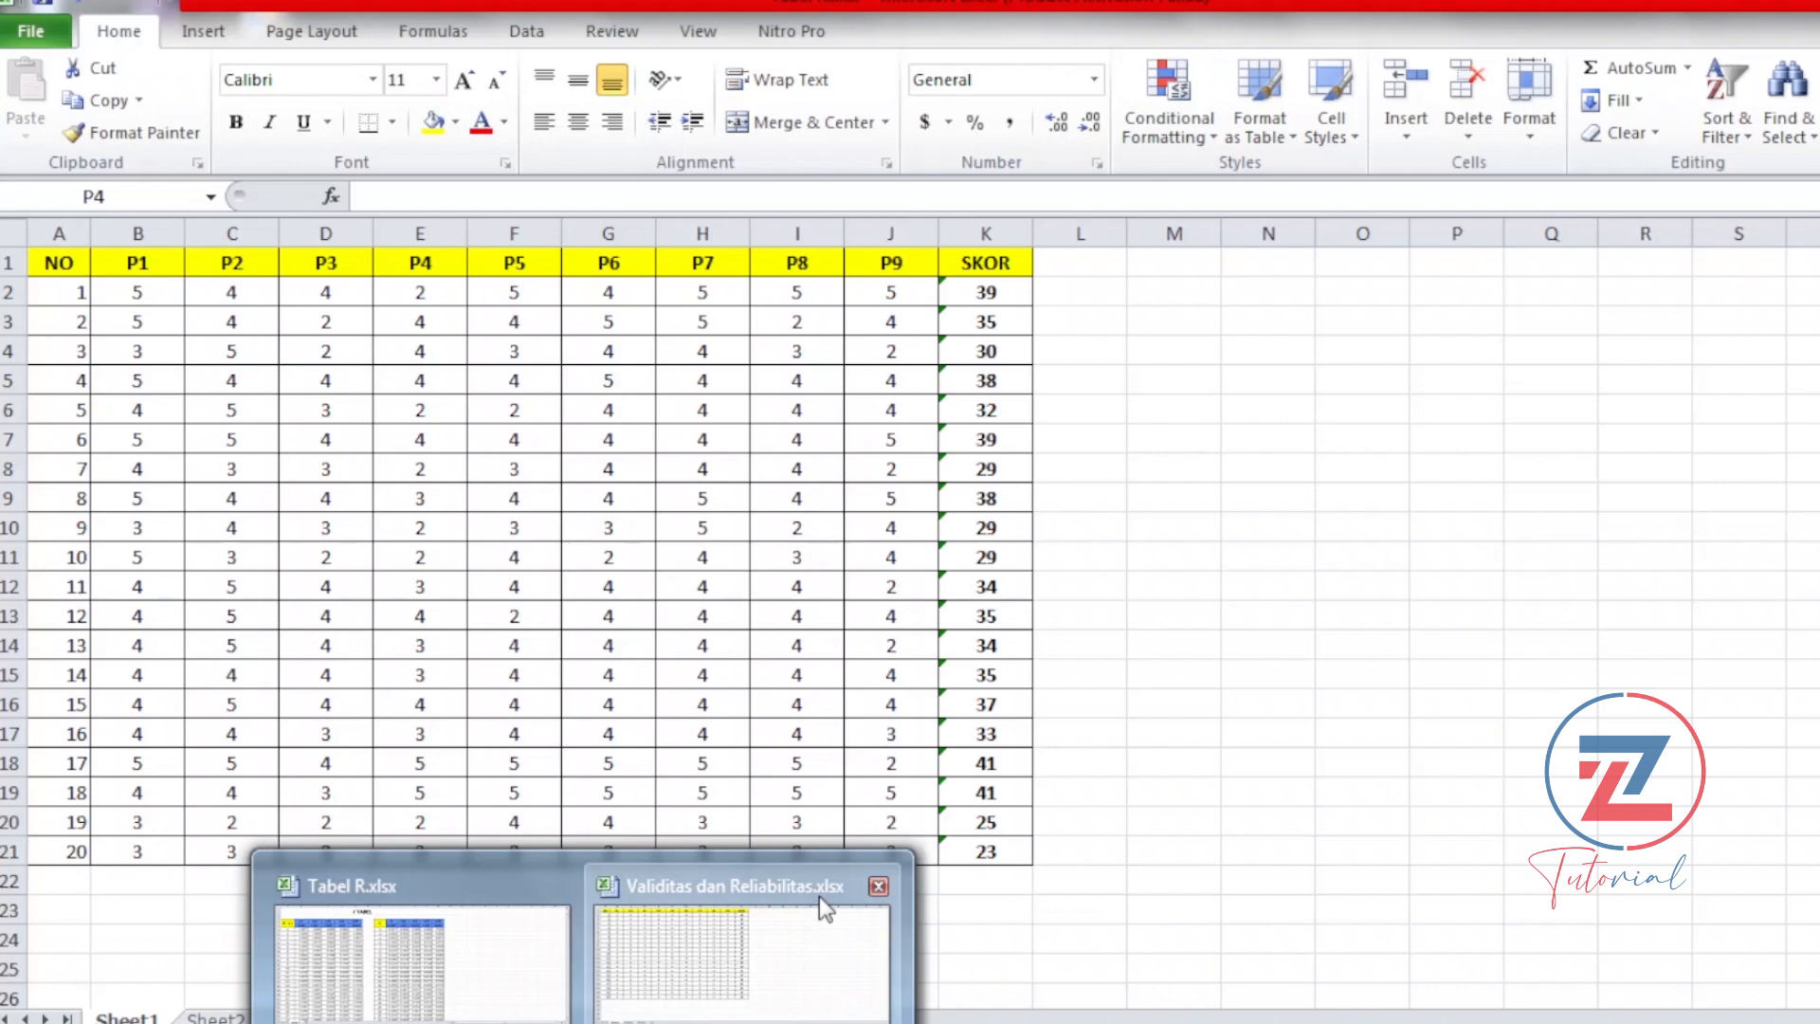
left_click(819, 895)
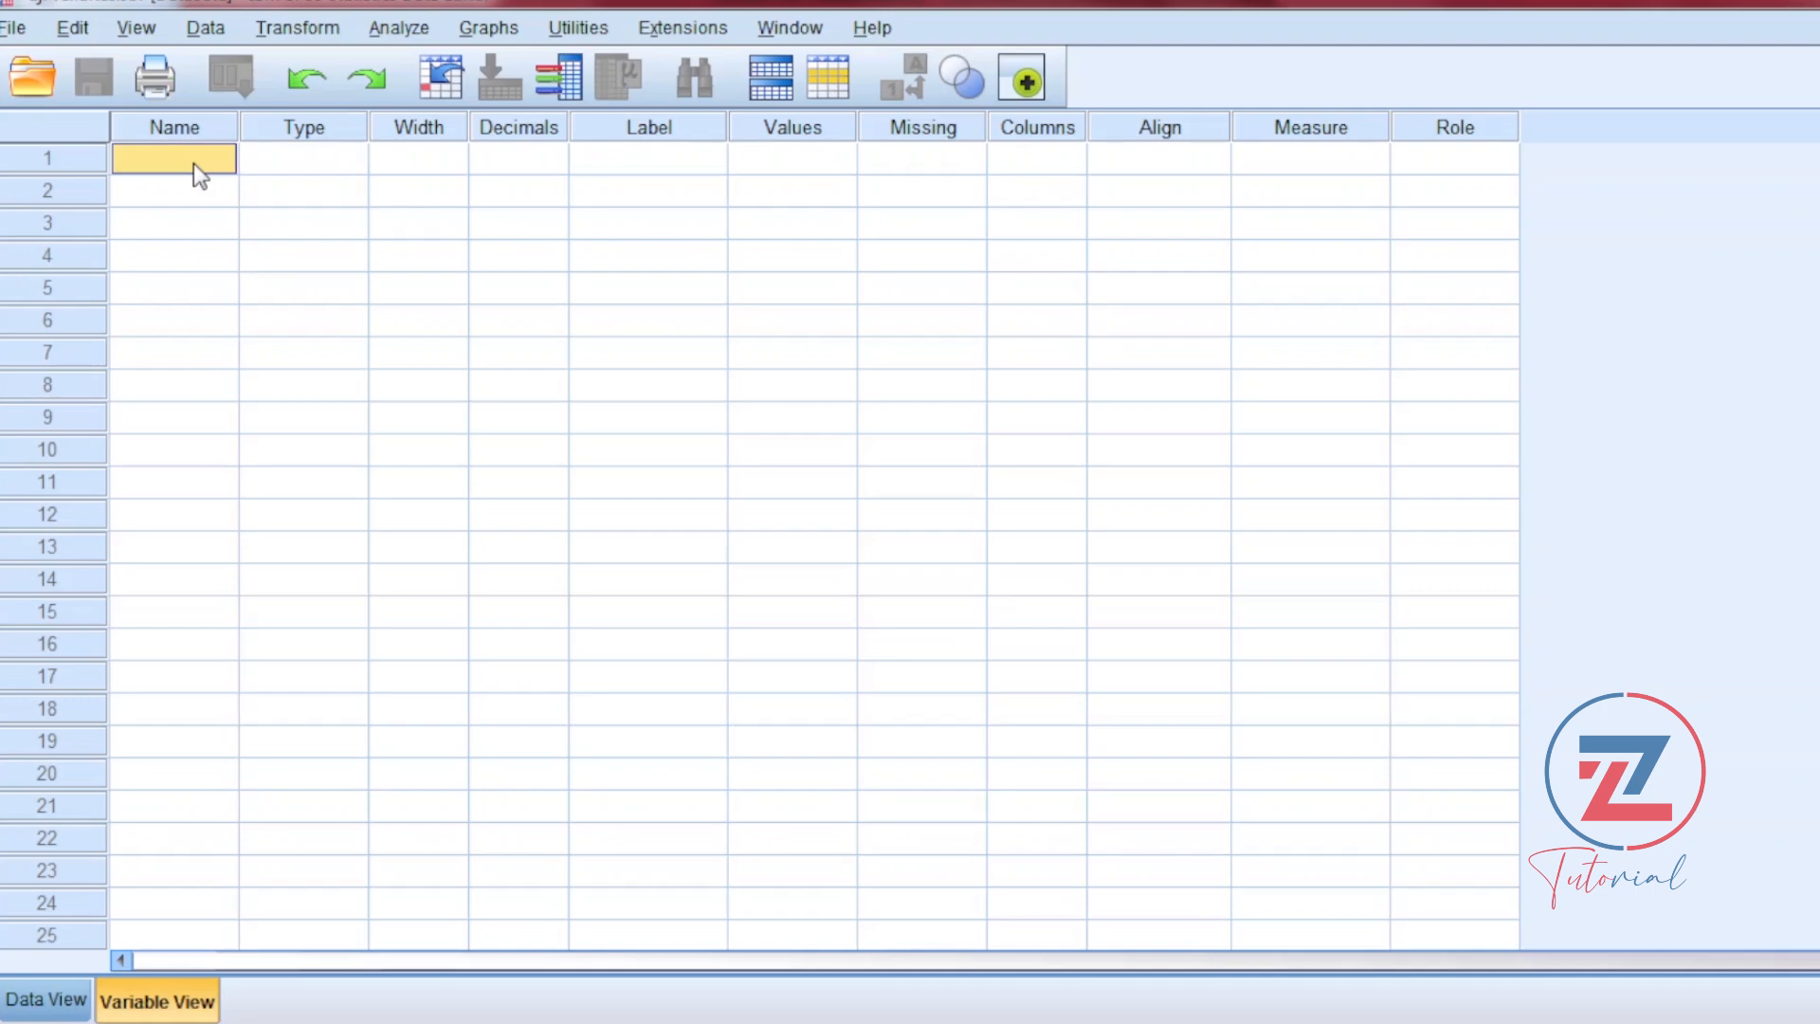
Step: In SPSS, define the first five variables with the names p1, p2, p3, p4 and p5
type("p1")
key("Tab")
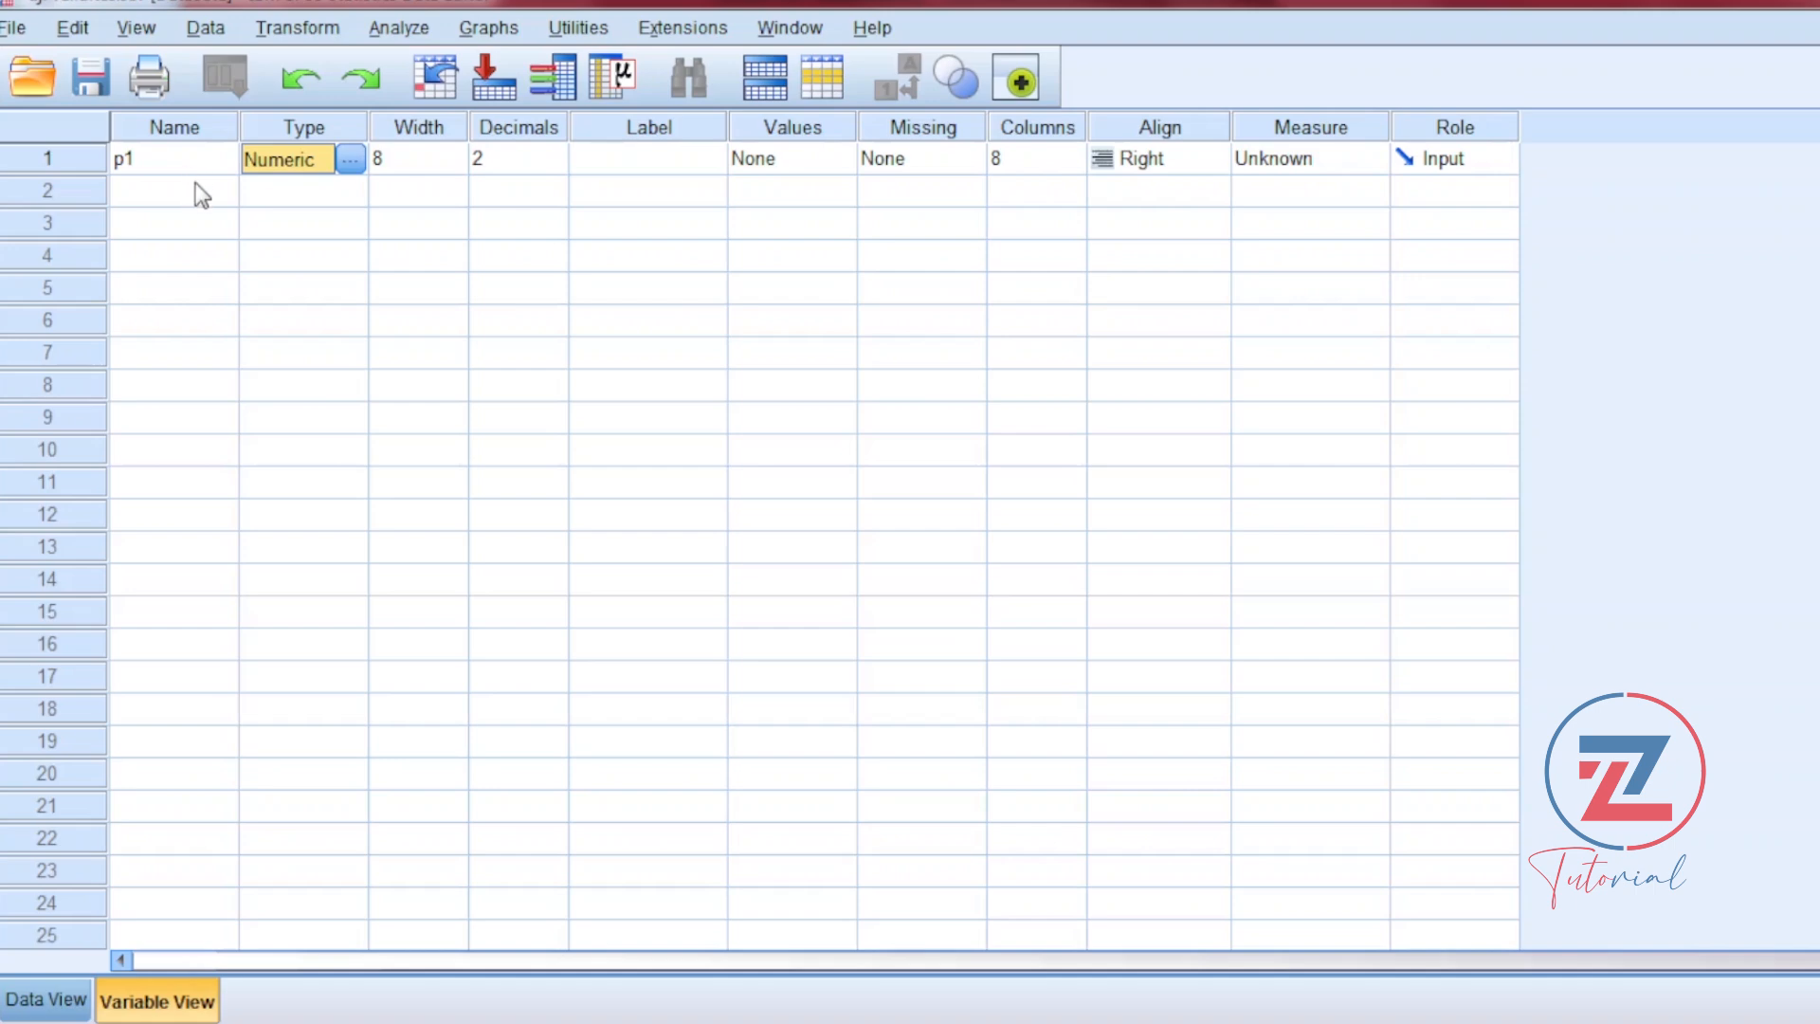
left_click(201, 192)
type("p2")
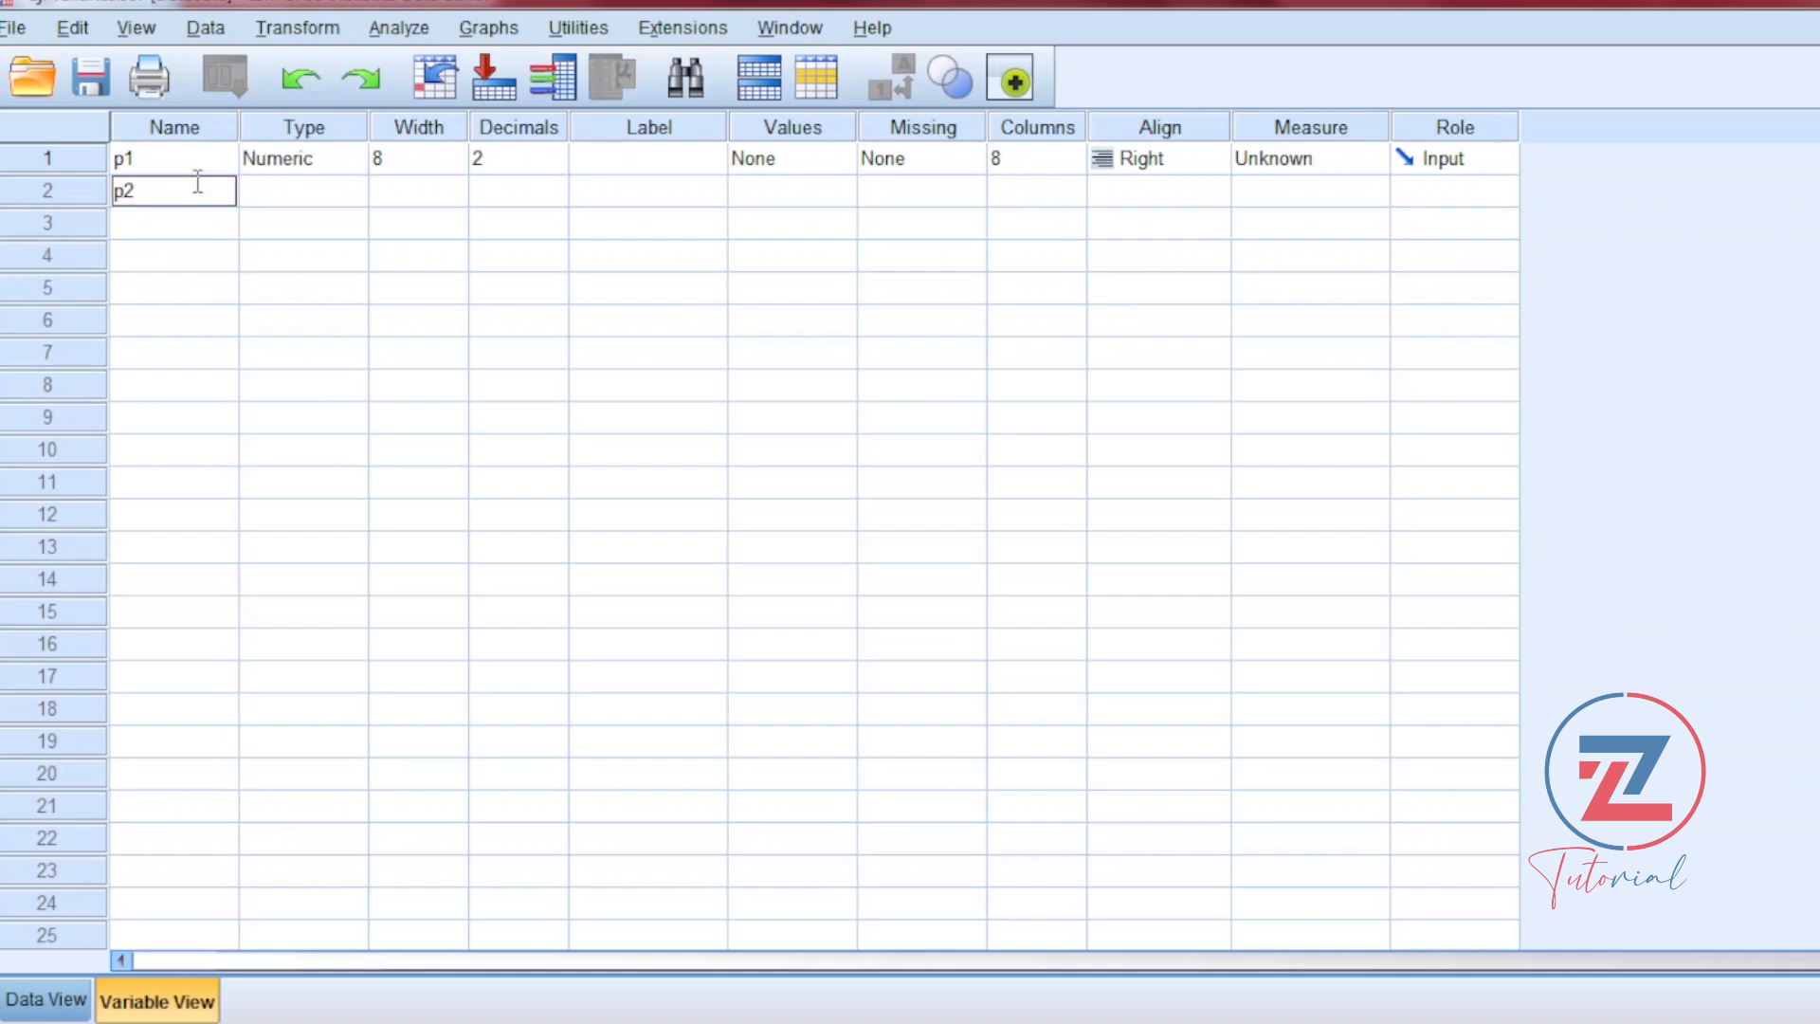
left_click(188, 225)
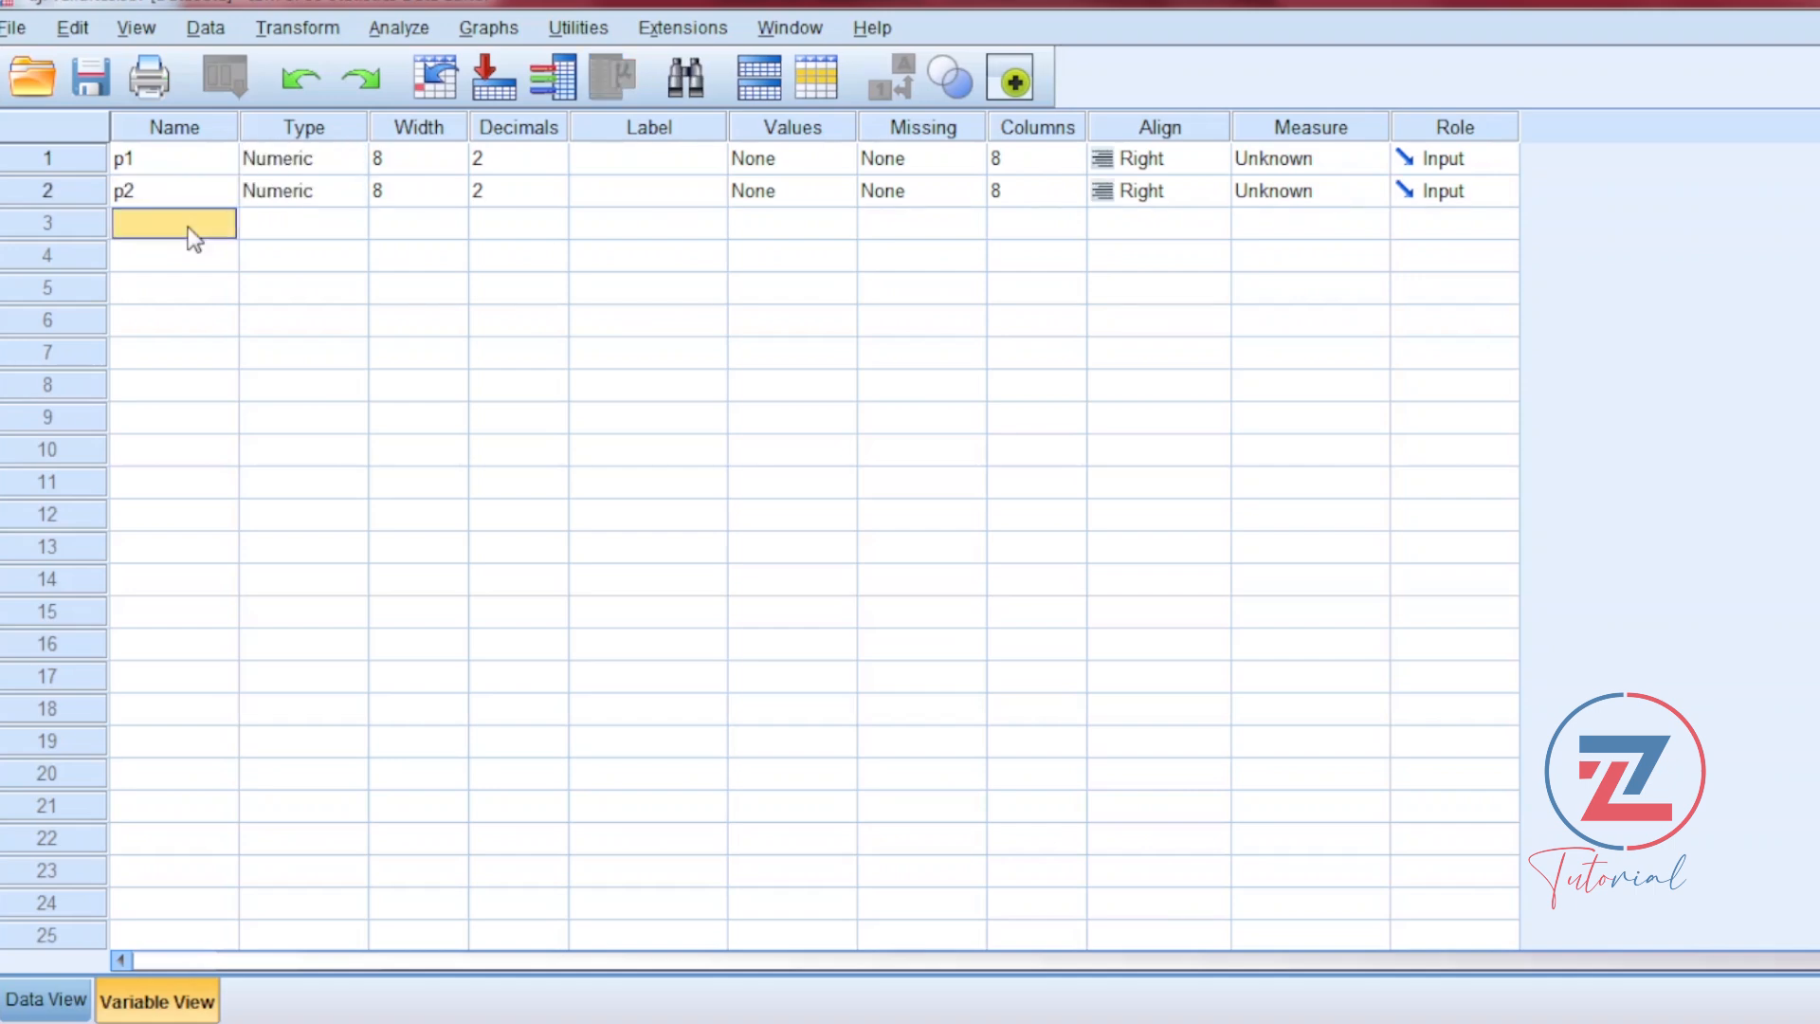
type("p3")
left_click(178, 260)
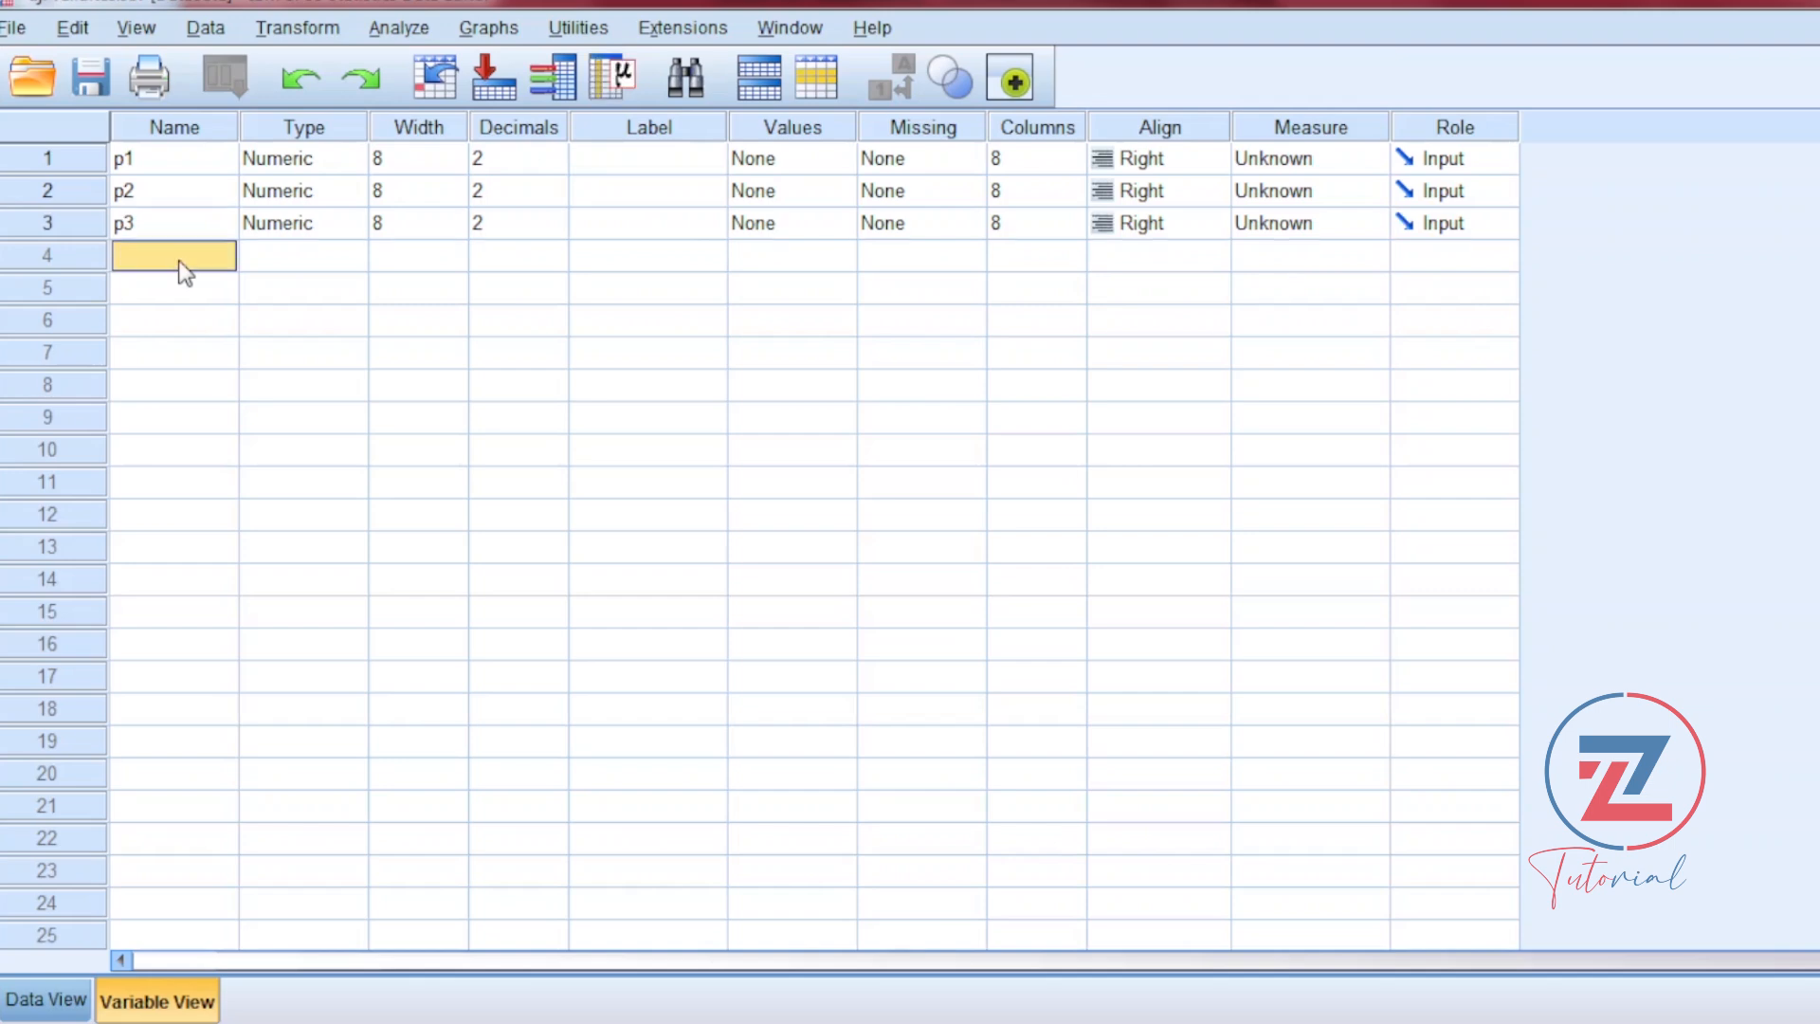
type("p4")
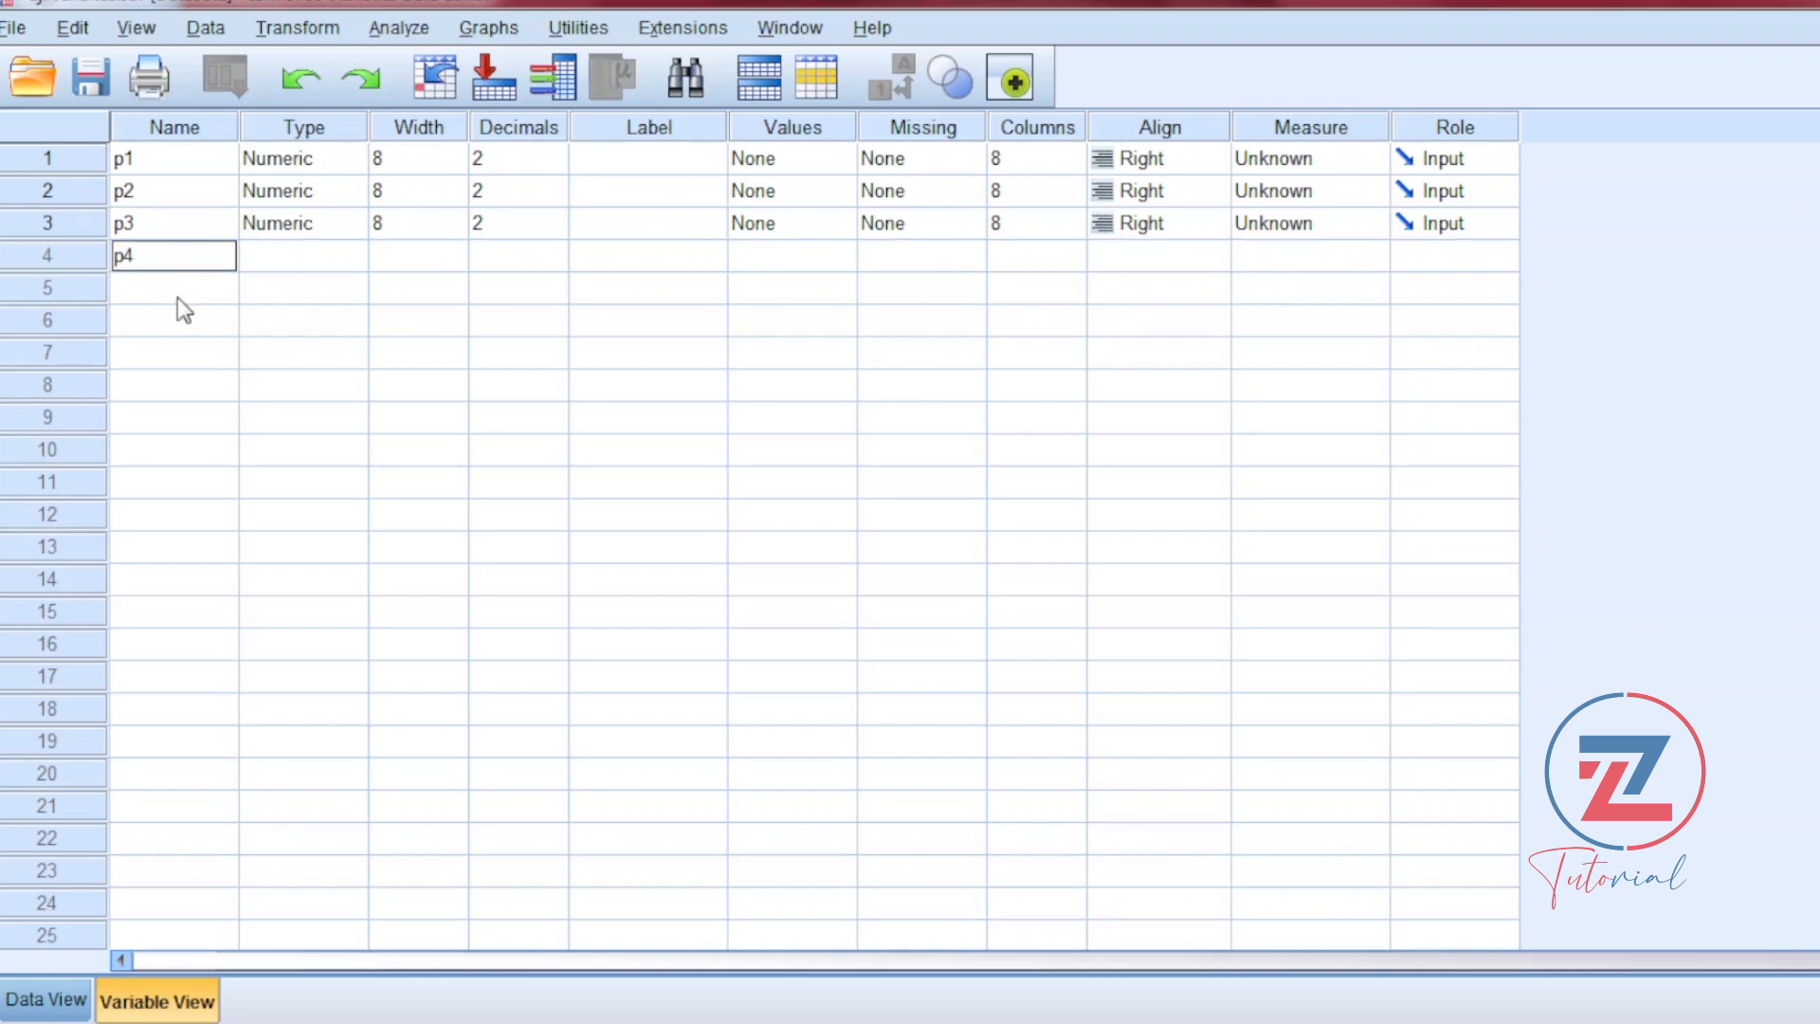
left_click(178, 288)
type("p5")
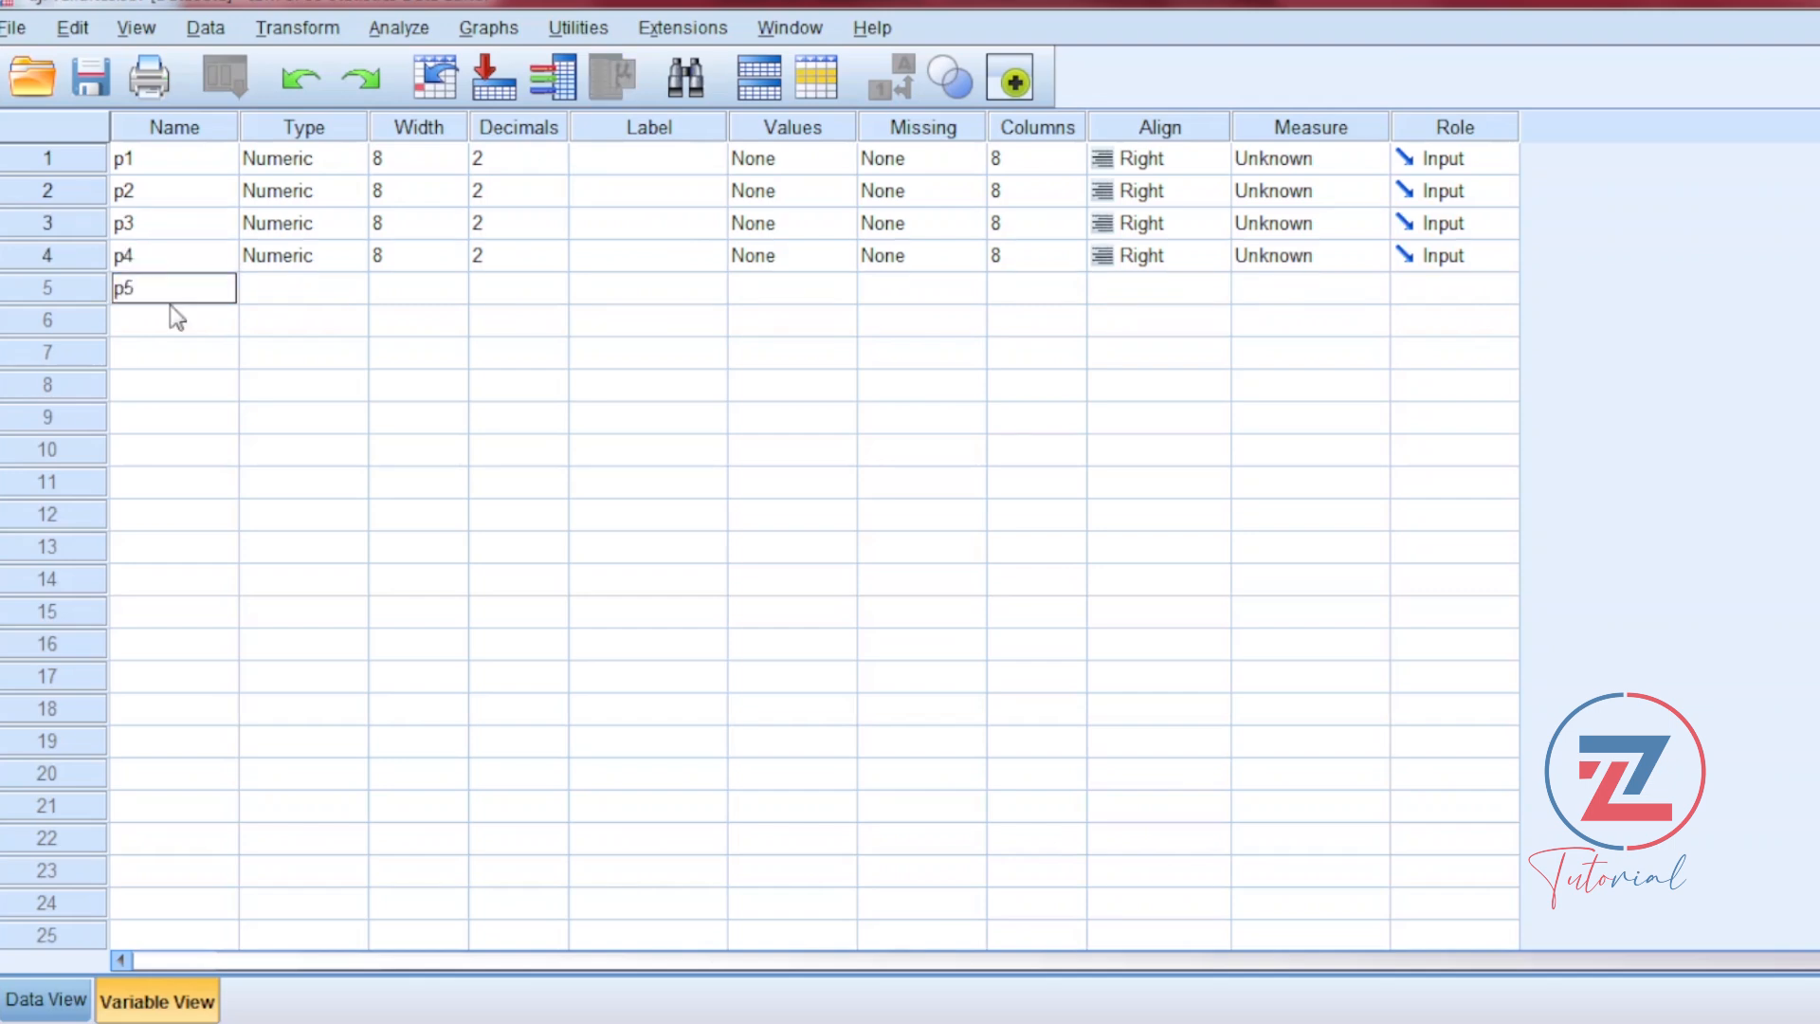
Step: Define five more variables below p5, named p6, p7, p8, p9 and p_total
left_click(169, 324)
type("p6")
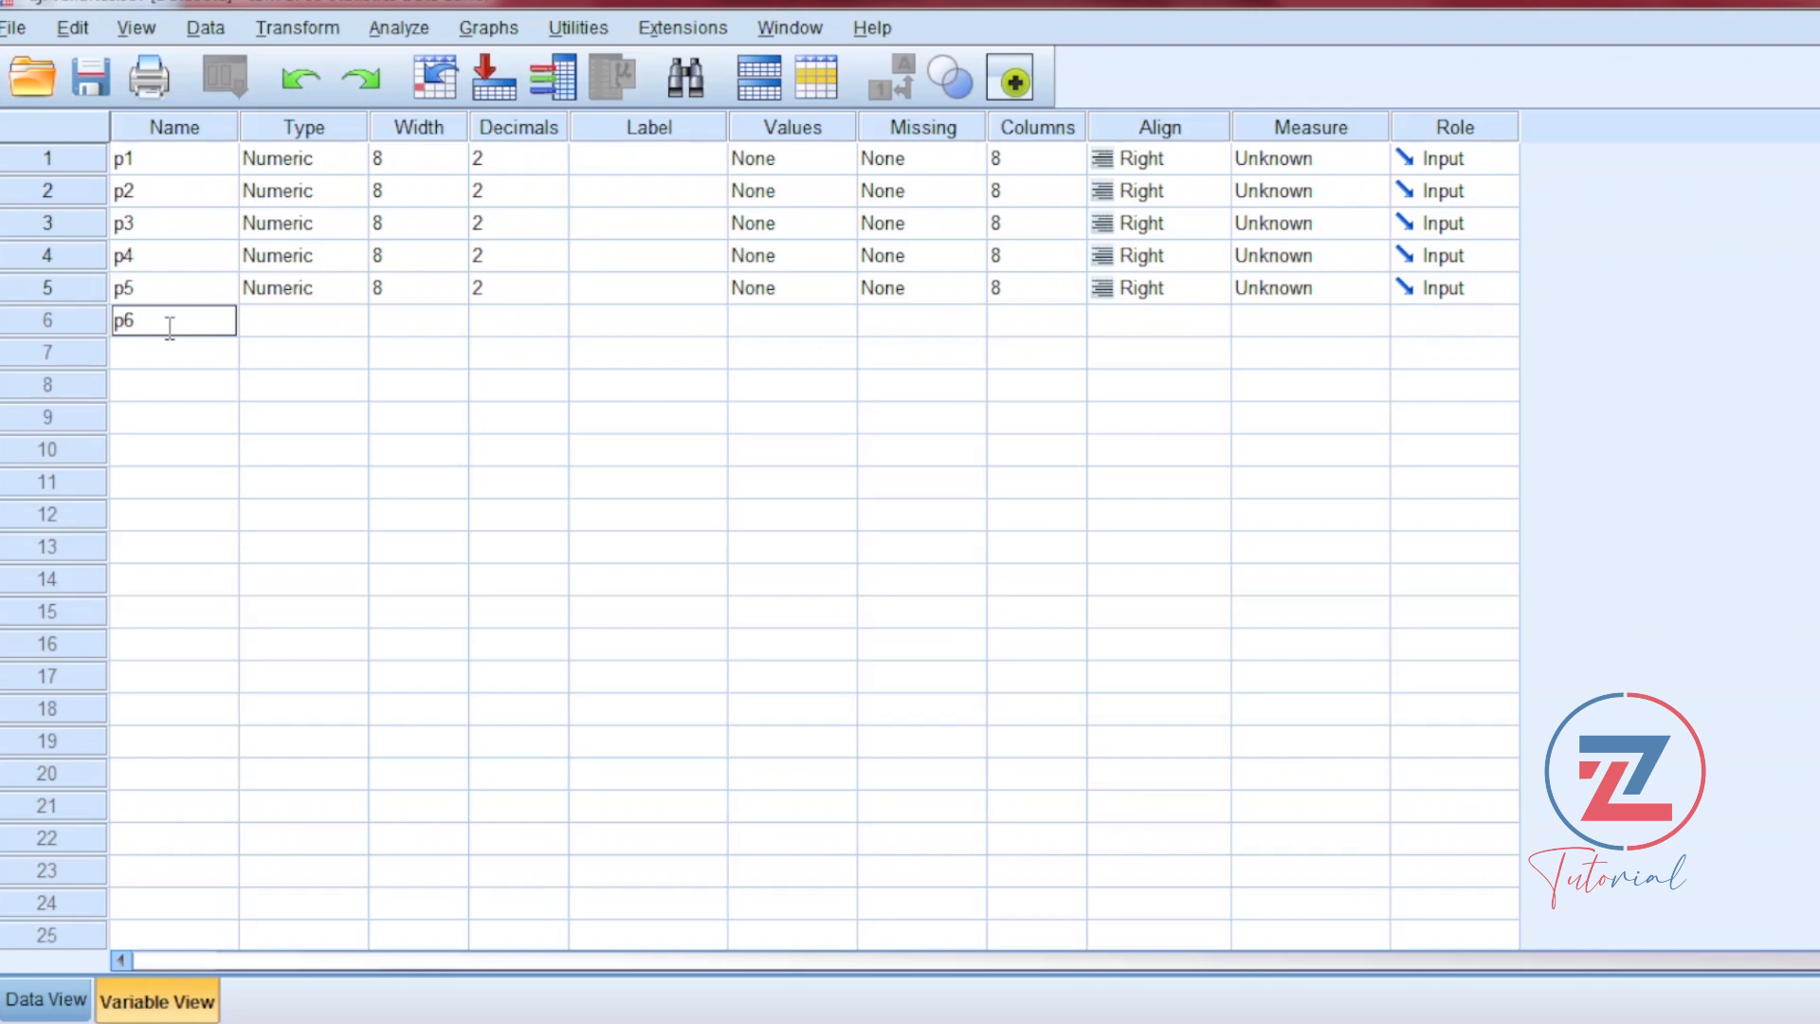
left_click(169, 352)
type("p")
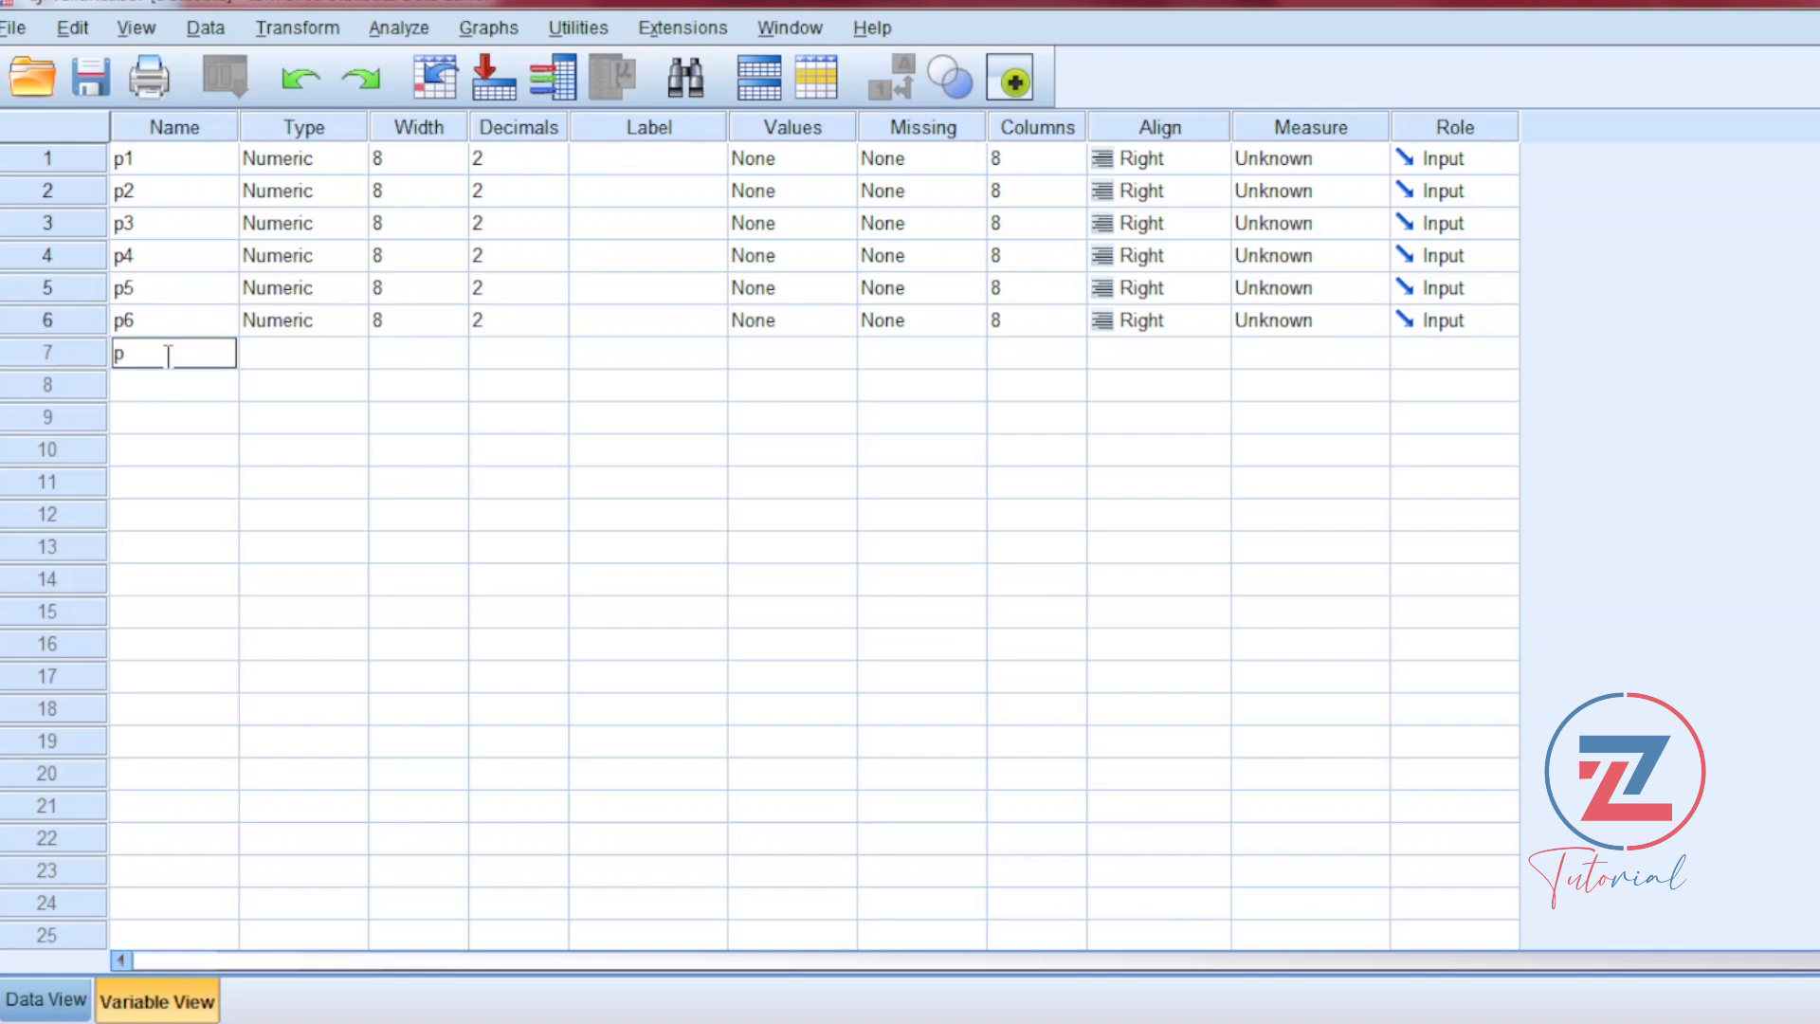
type("7")
left_click(184, 386)
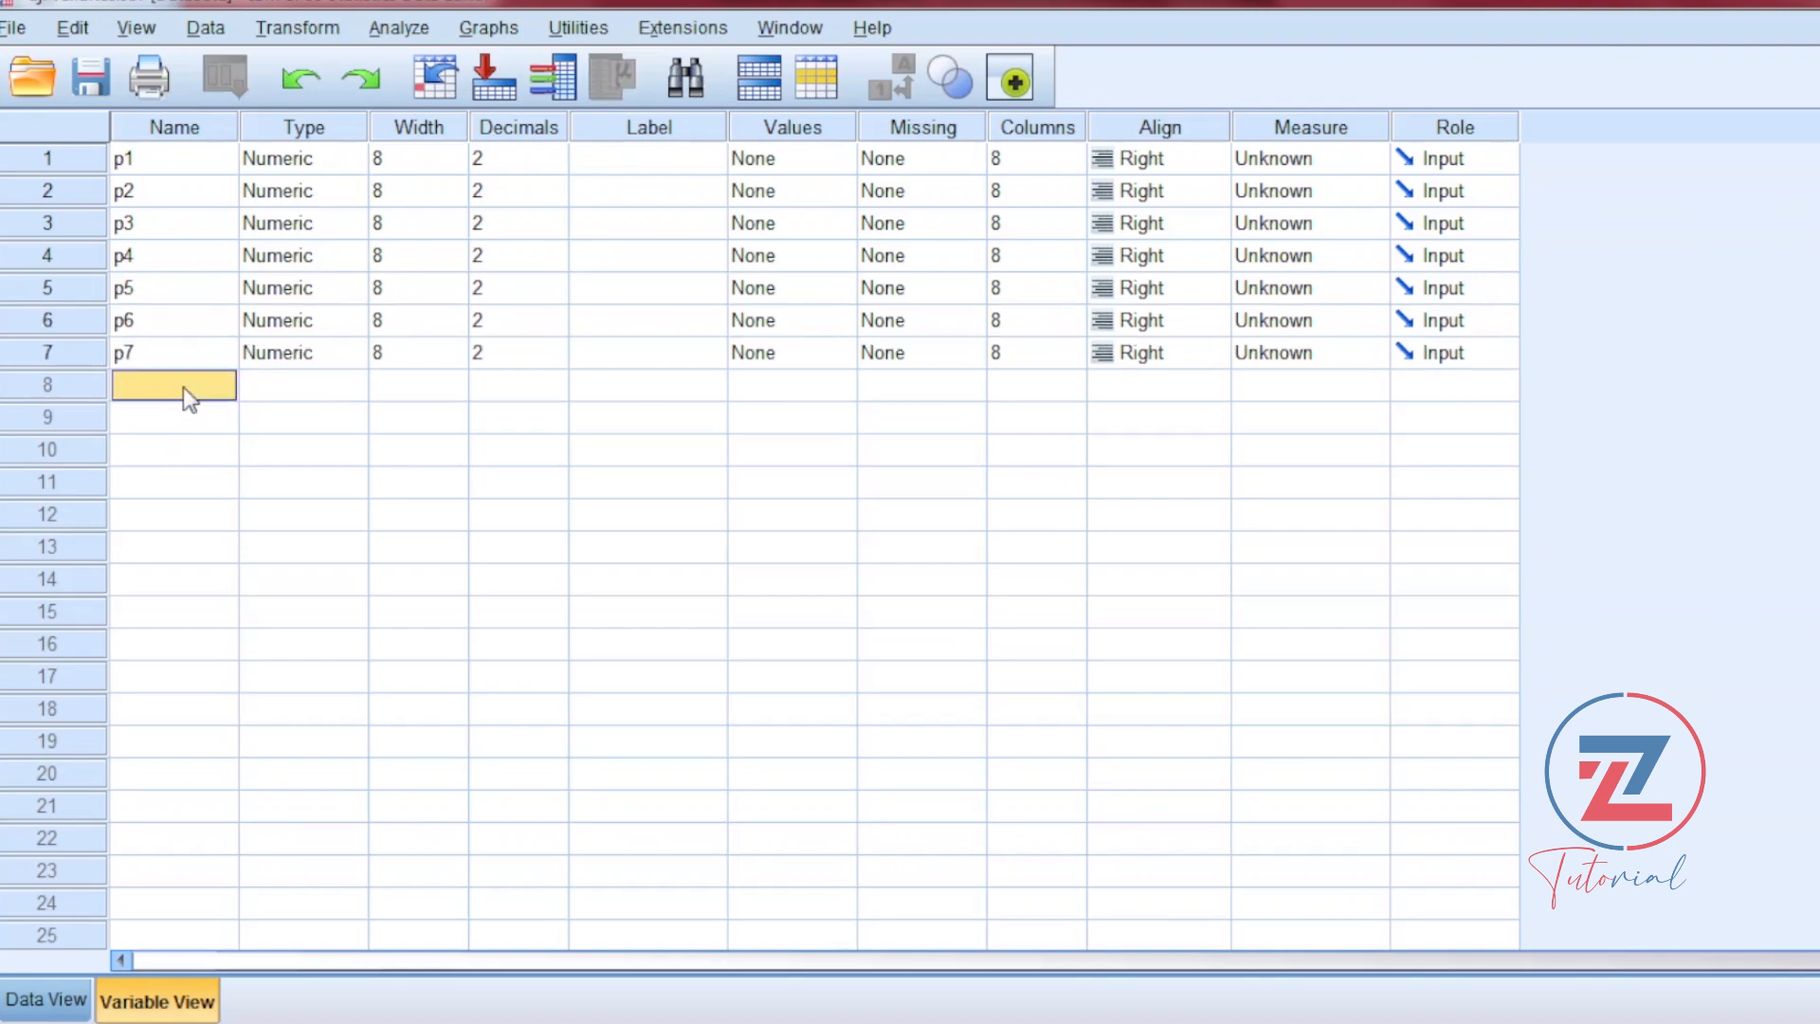
type("p8")
left_click(174, 432)
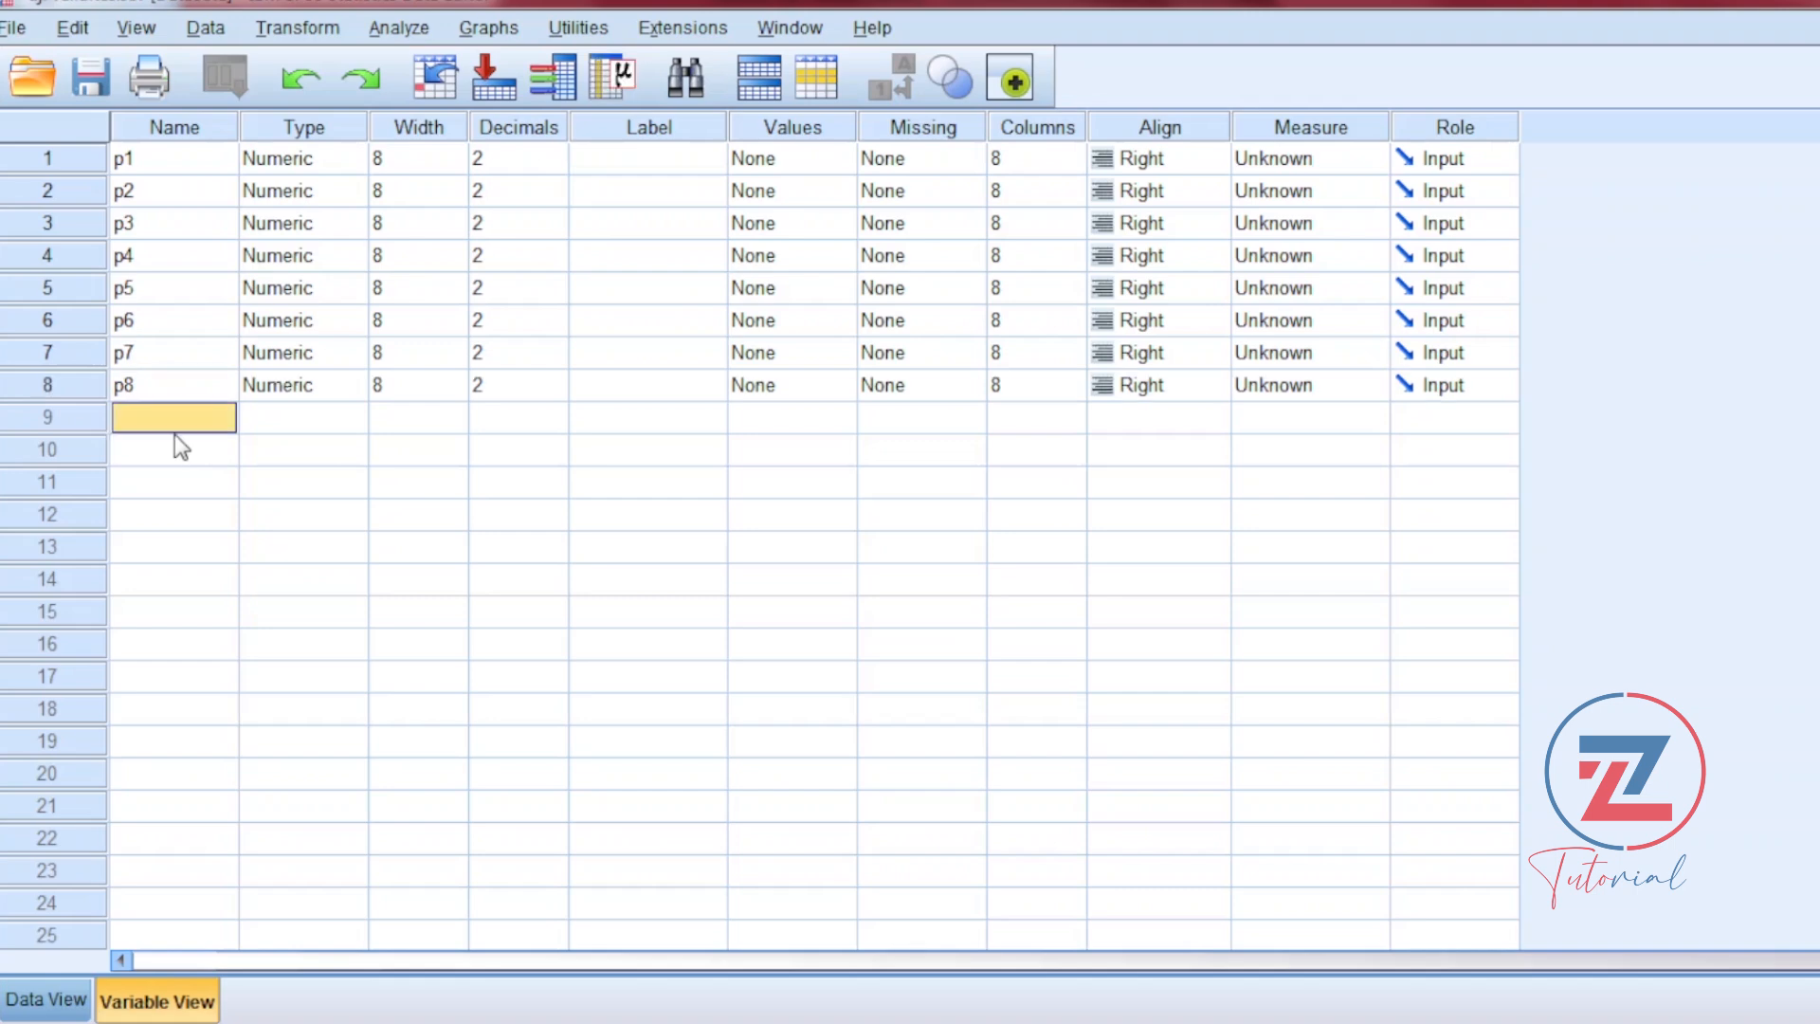
type("p9")
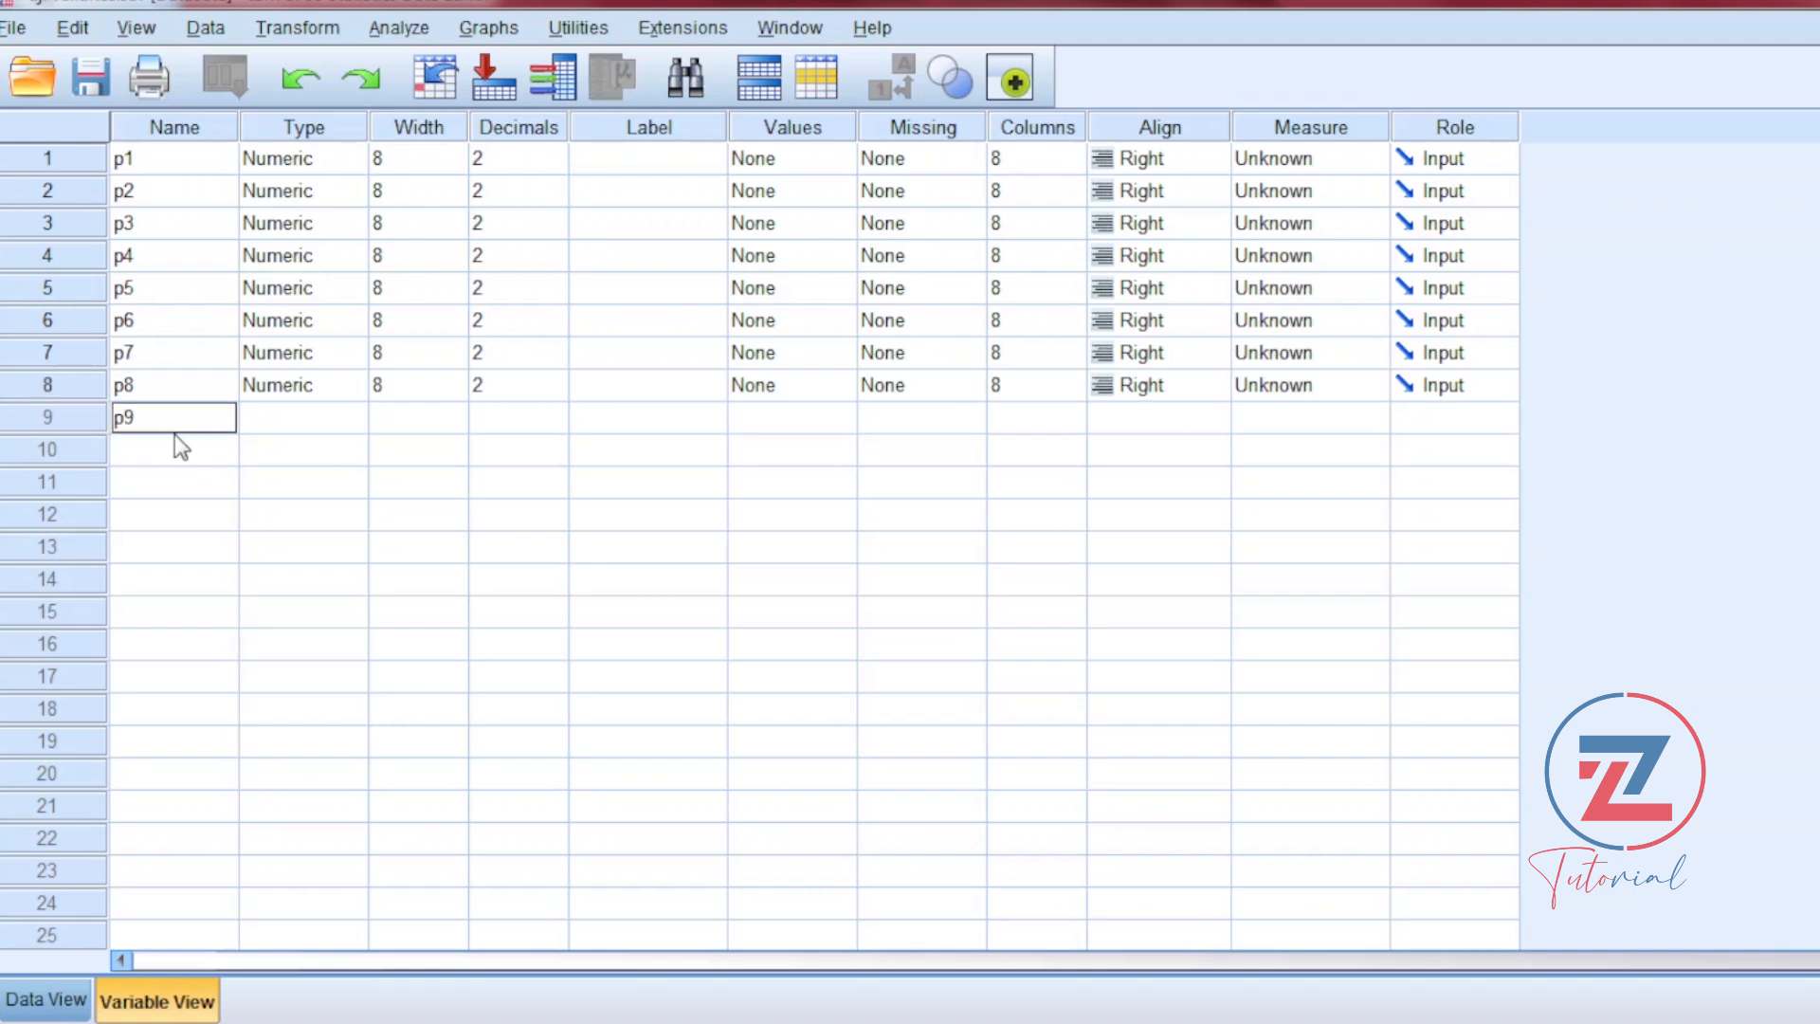
left_click(175, 438)
type("p")
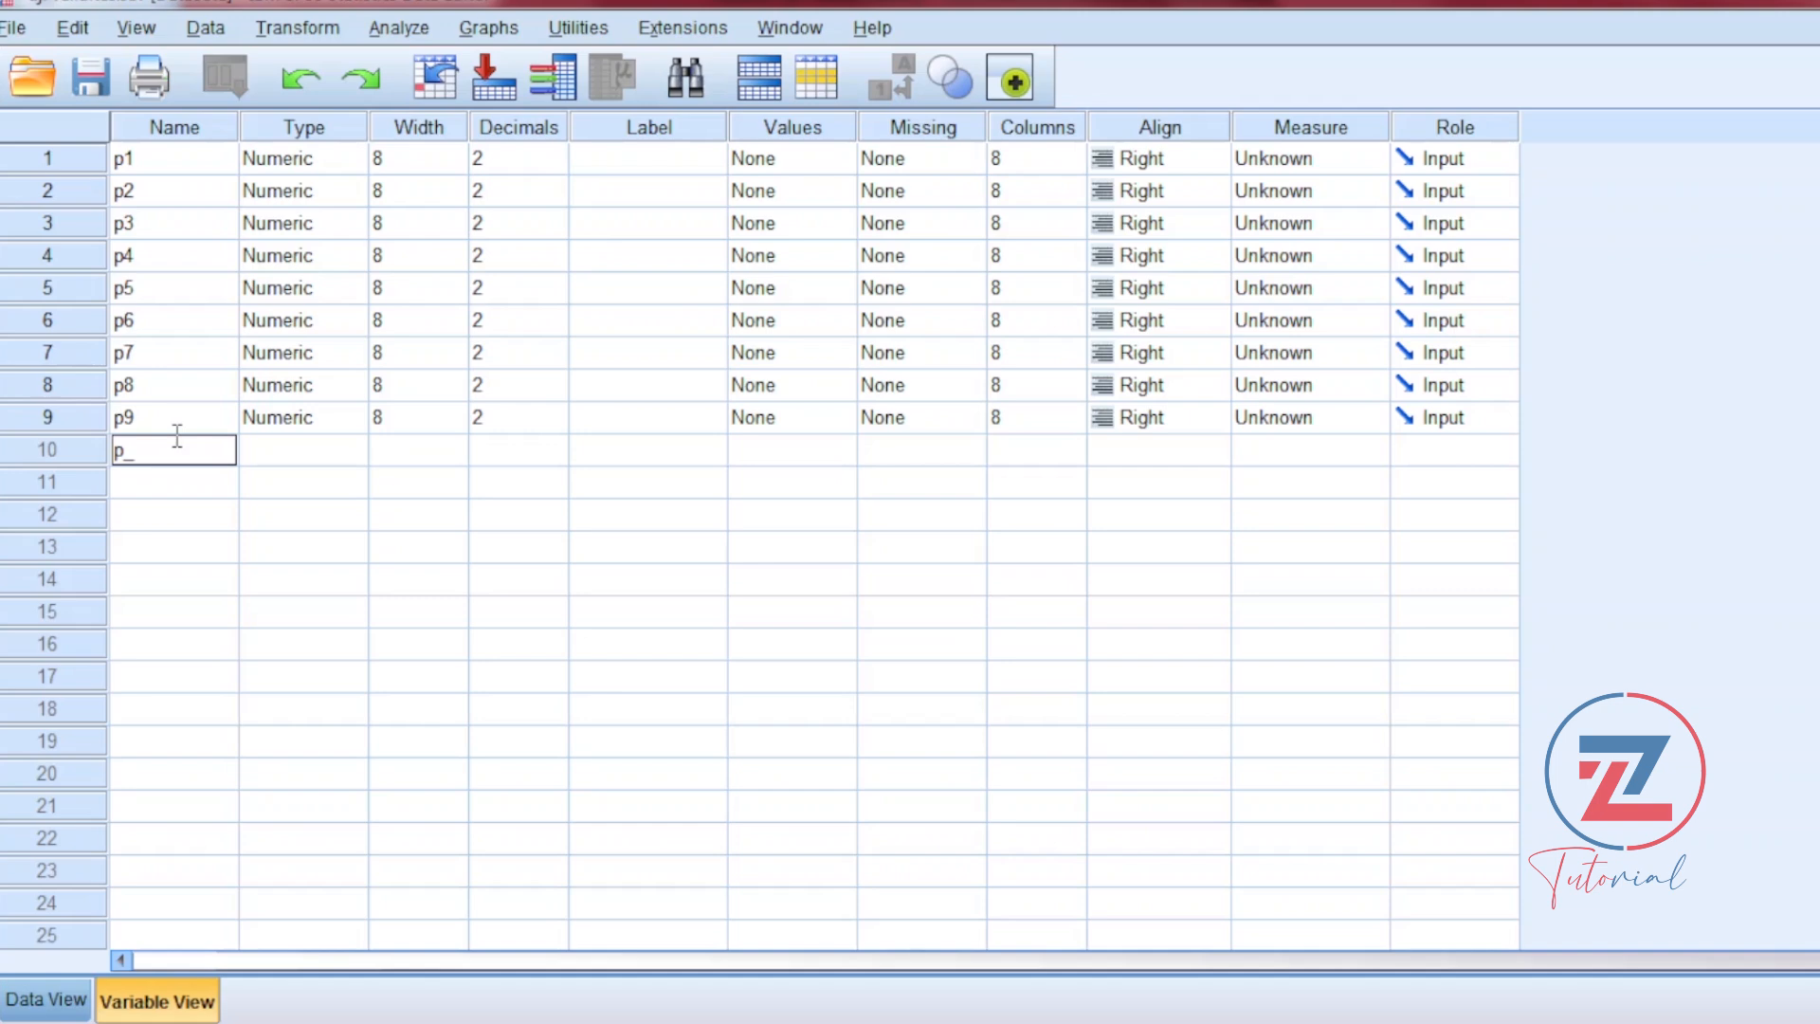
type("_total")
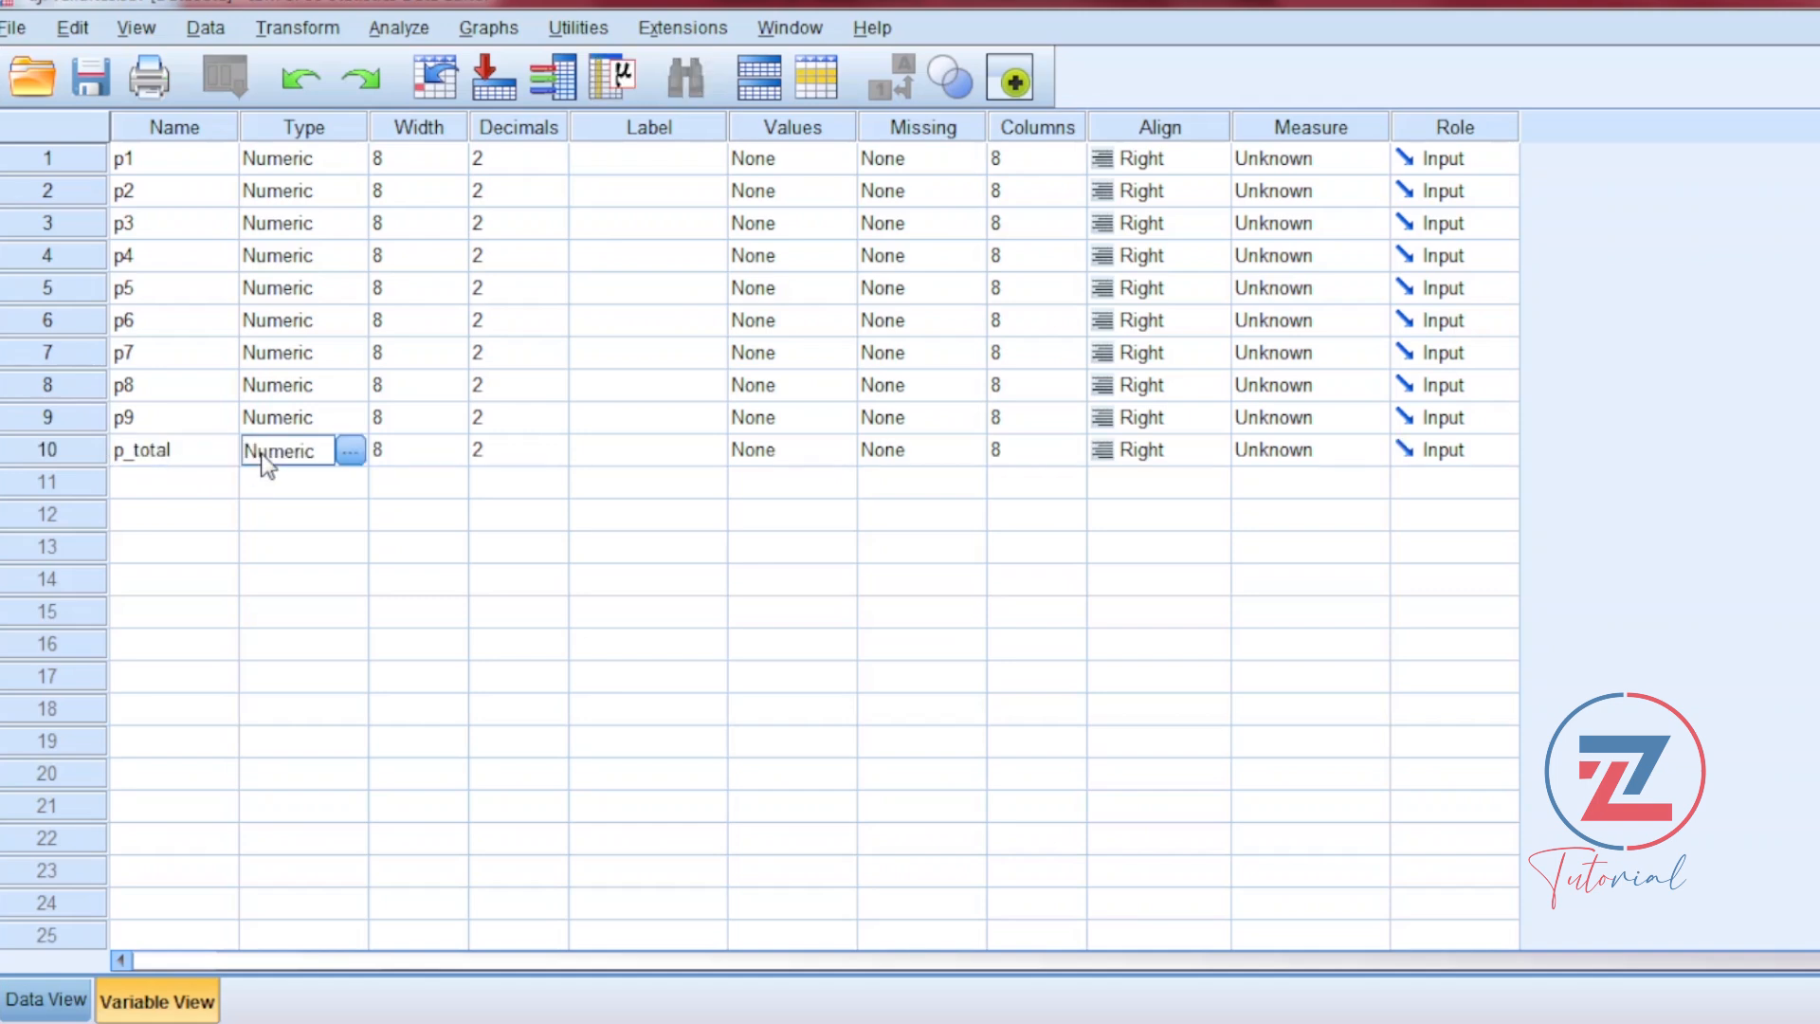
left_click(264, 459)
Step: Set the decimals to 0 for all ten variables, p1 through p9 and p_total
left_click(549, 159)
left_click(554, 167)
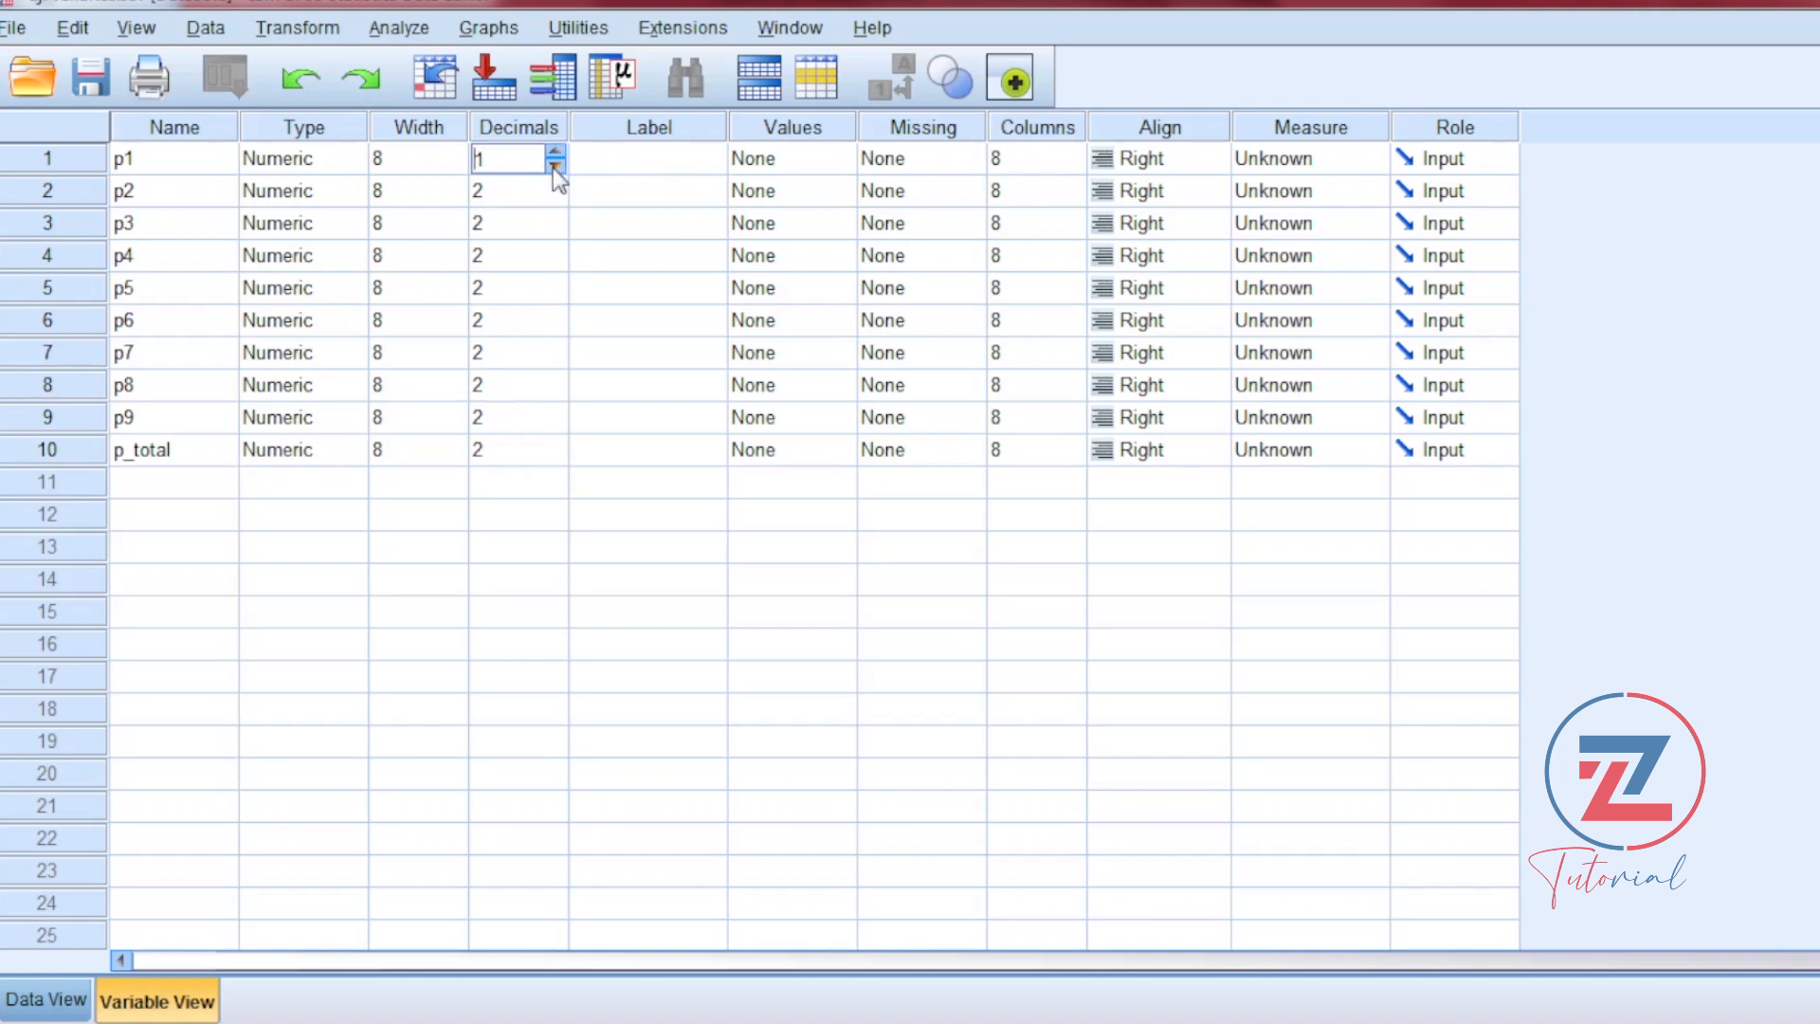
left_click(553, 167)
left_click(555, 194)
left_click(556, 197)
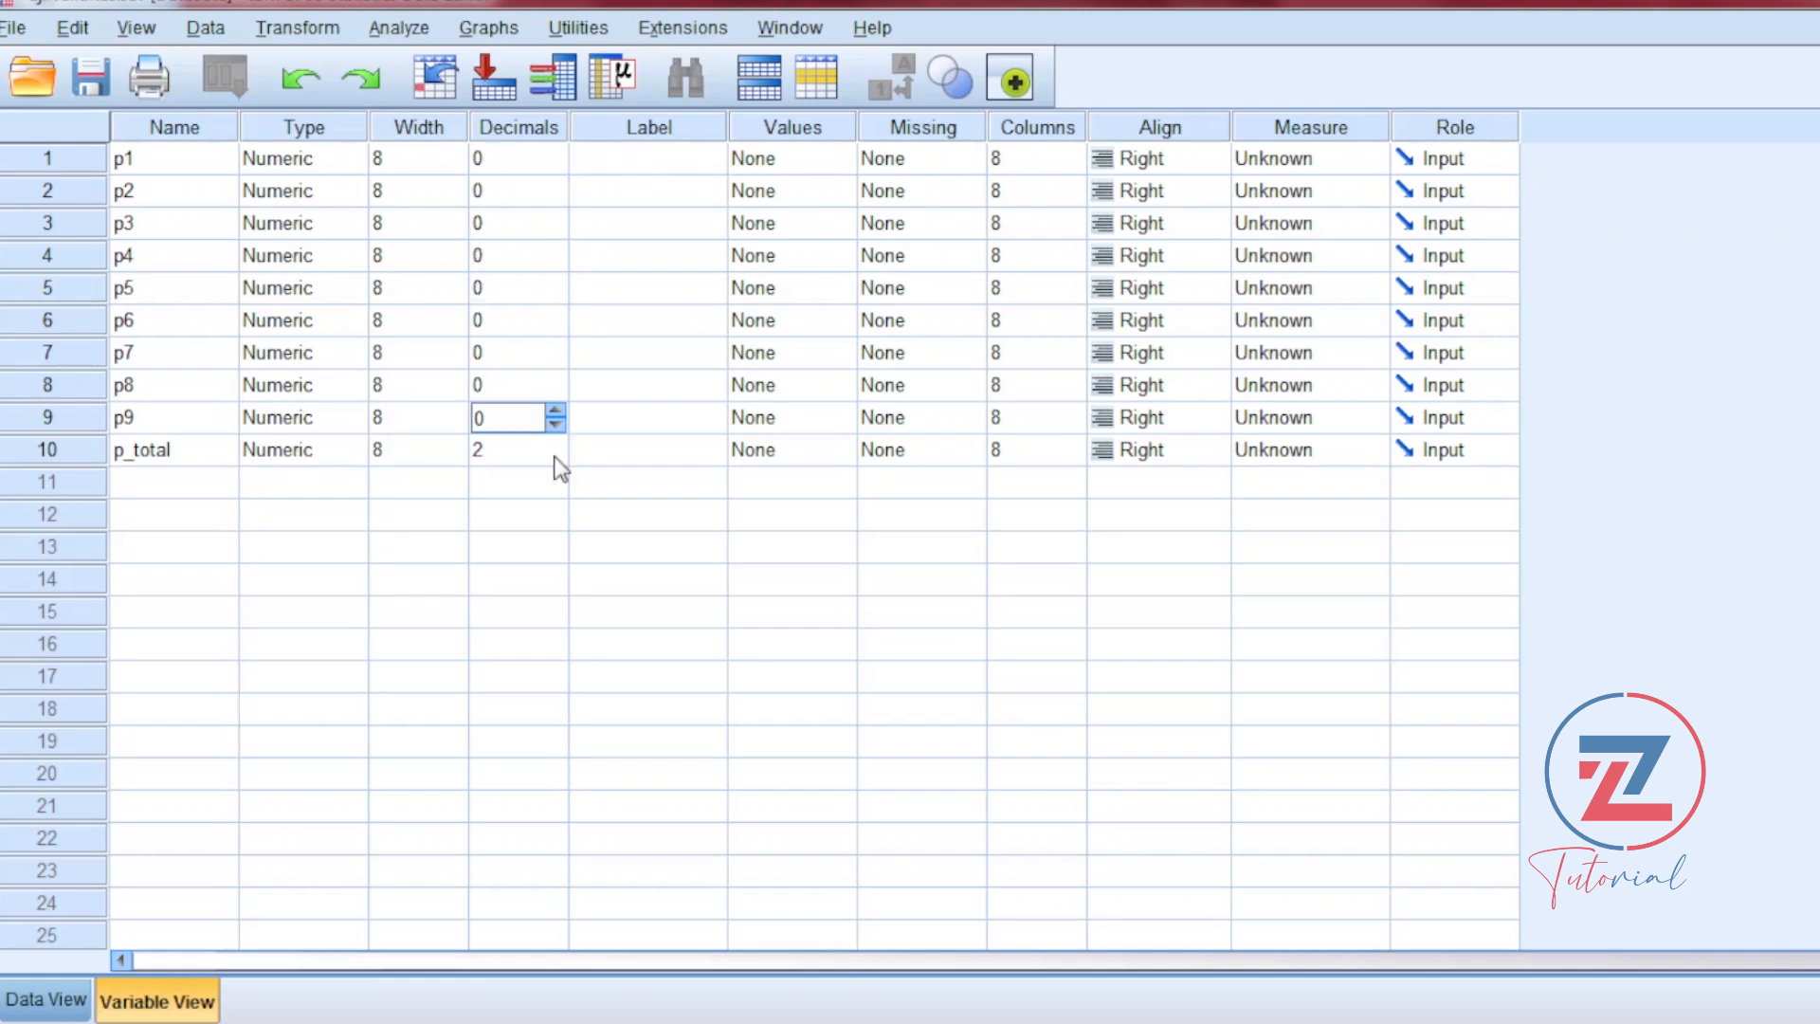
left_click(556, 451)
left_click(556, 458)
left_click(557, 457)
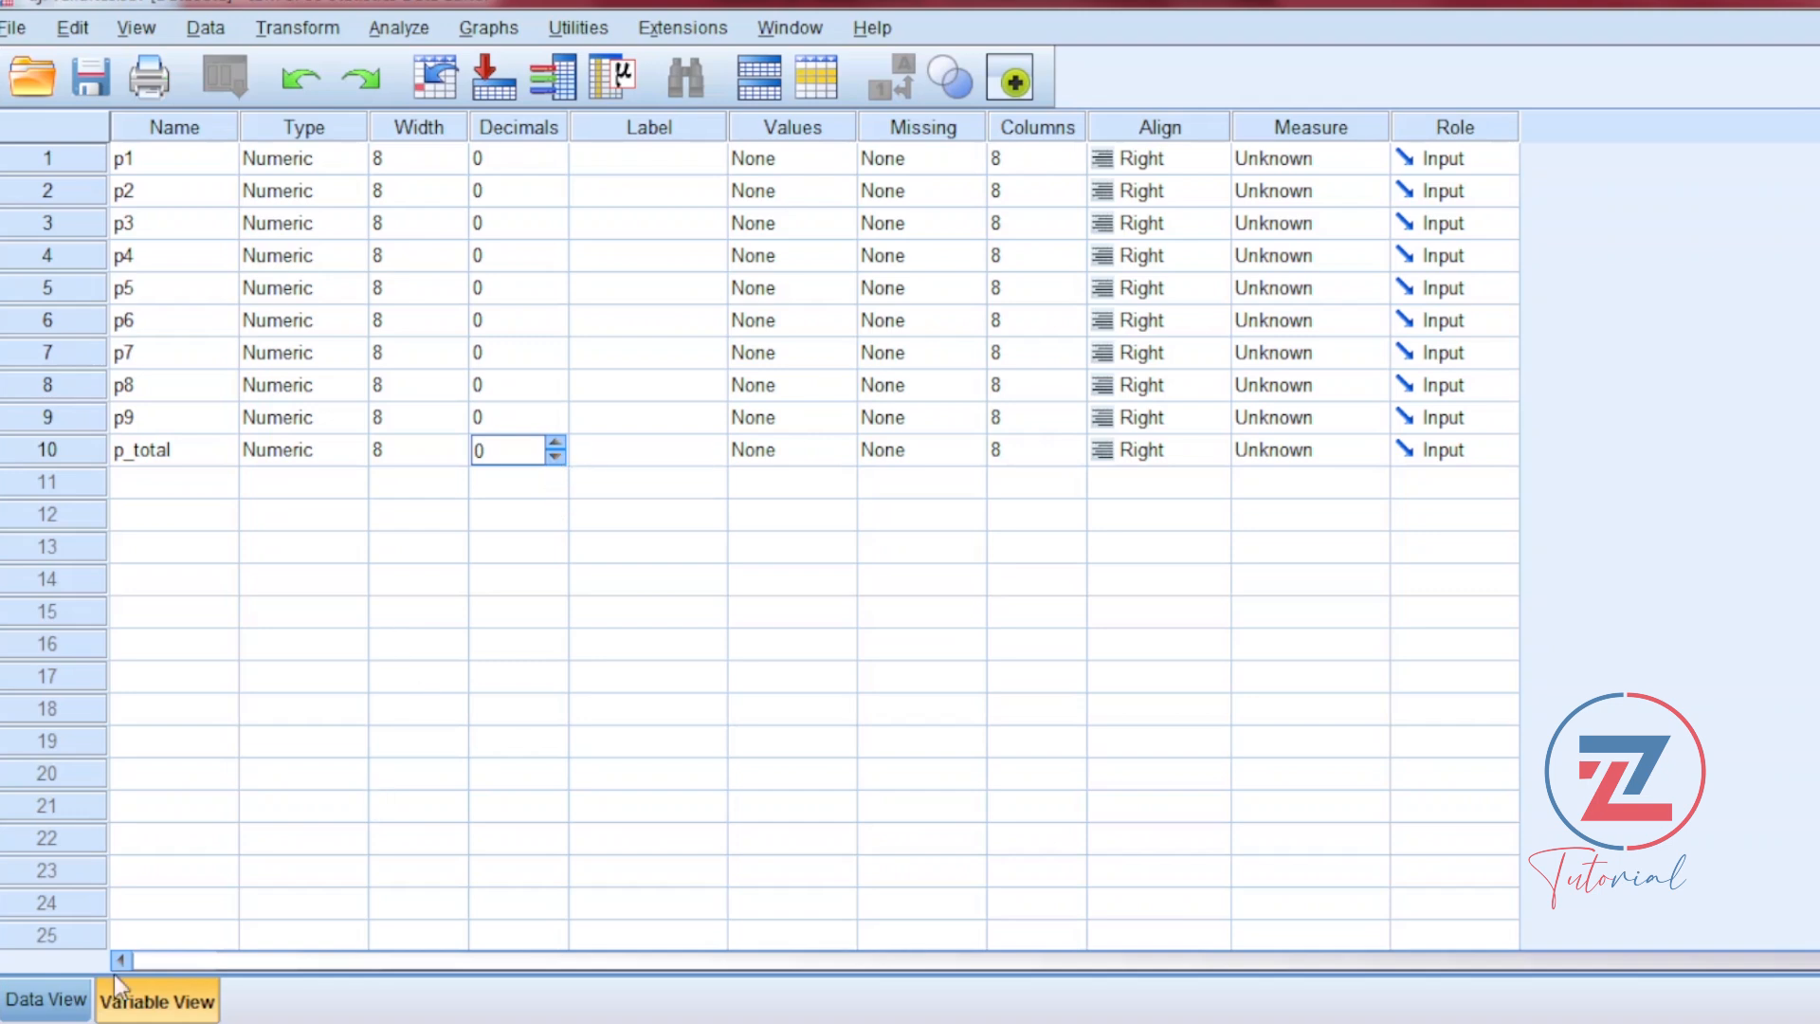
Step: Copy the scores in B2:K21 of Validitas dan Reliabilitas.xlsx from Excel into the SPSS data sheet, starting at row 1 of p1
left_click(81, 995)
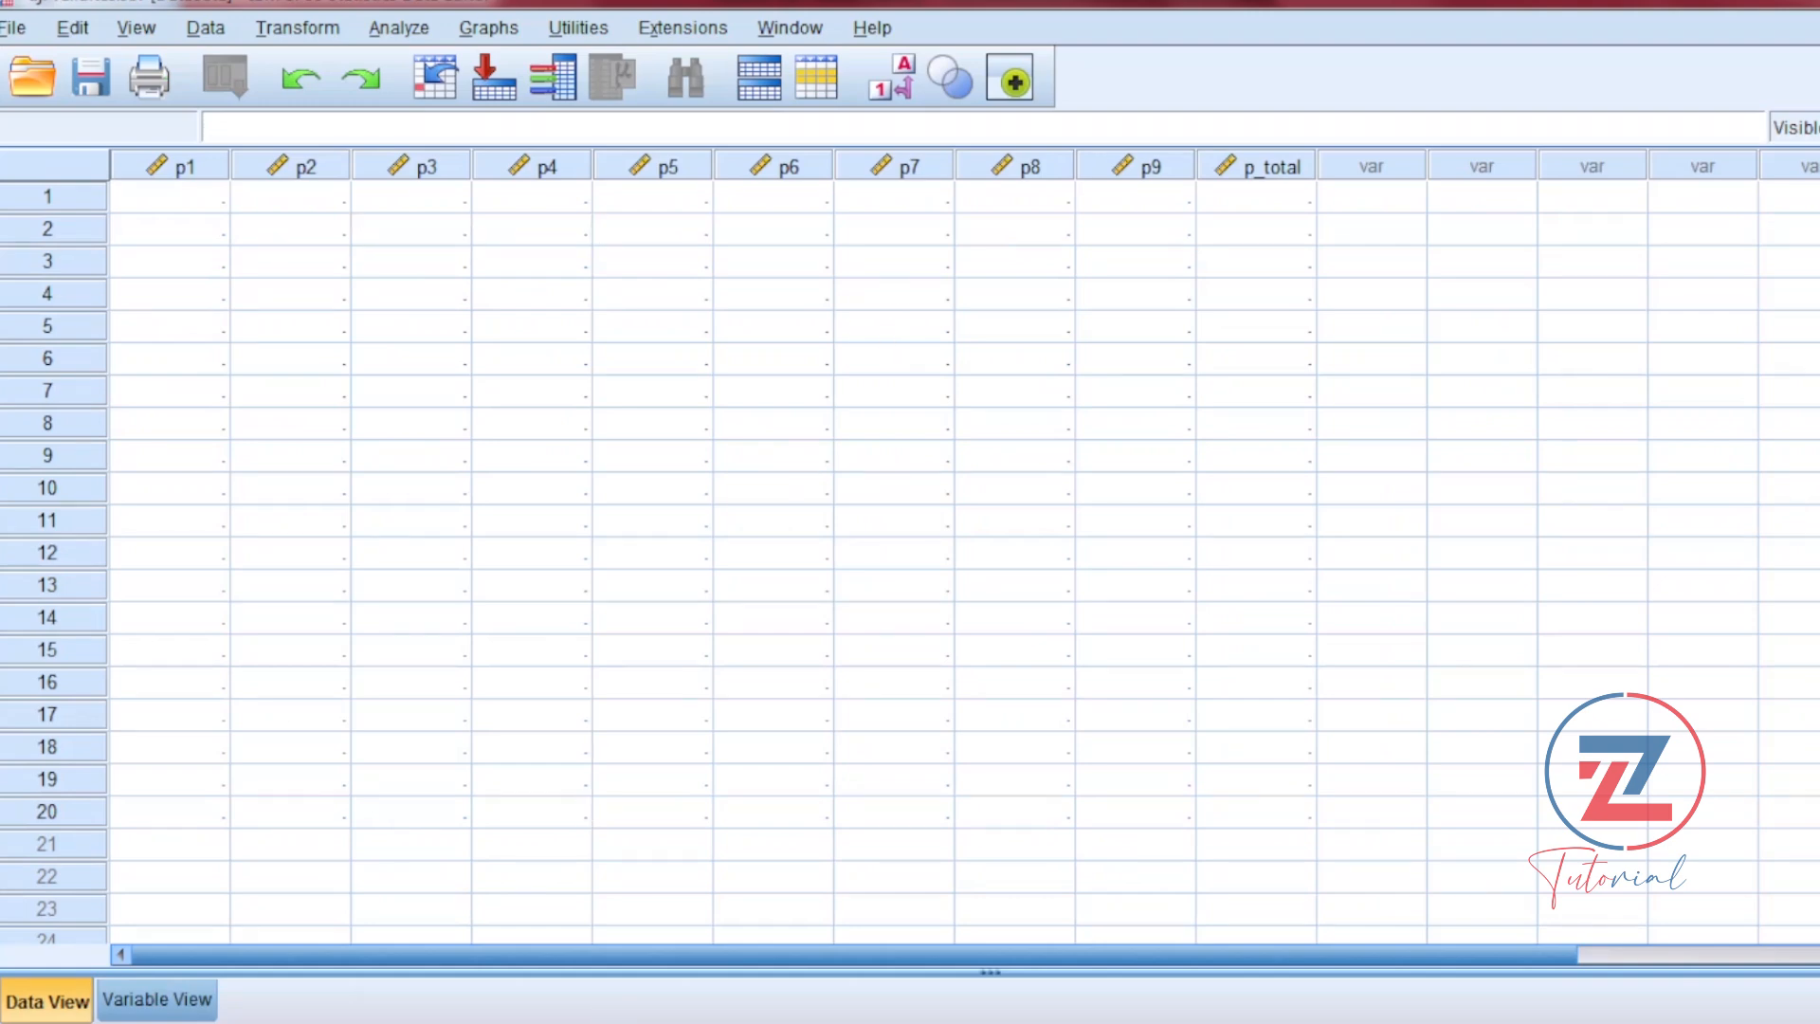
mouse_move(612, 1014)
left_click(634, 938)
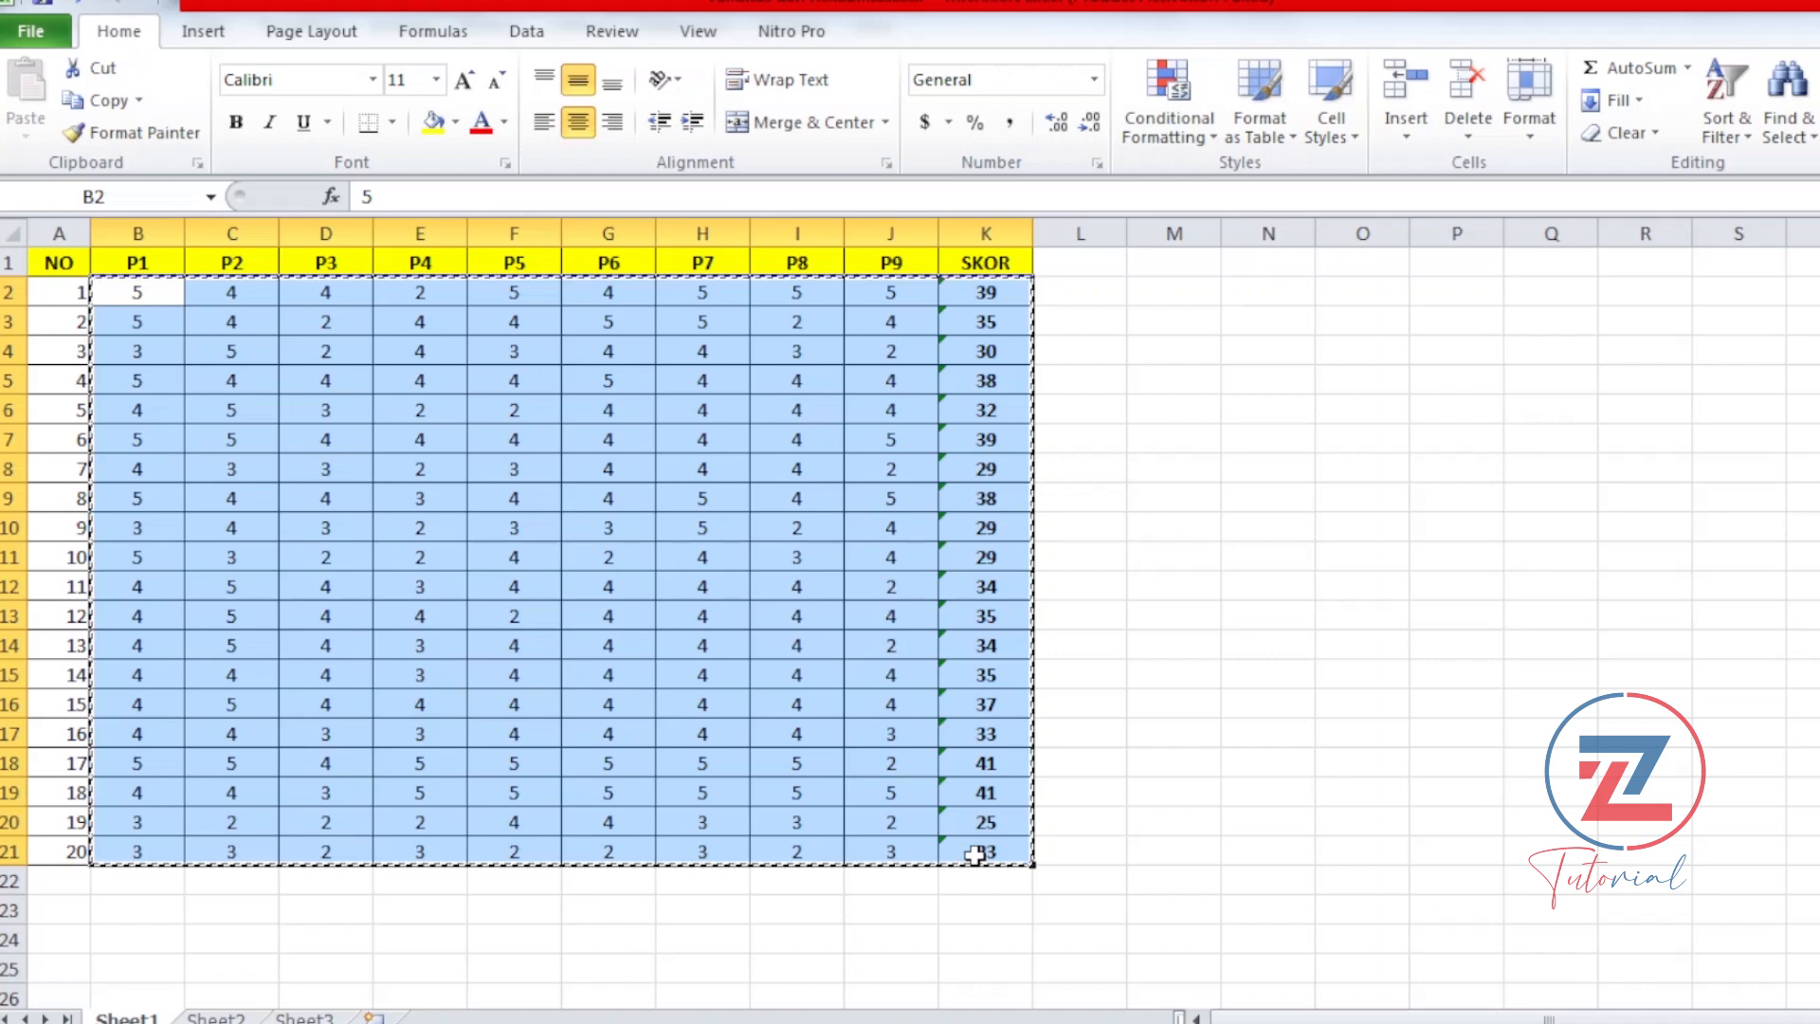
key("ctrl+c")
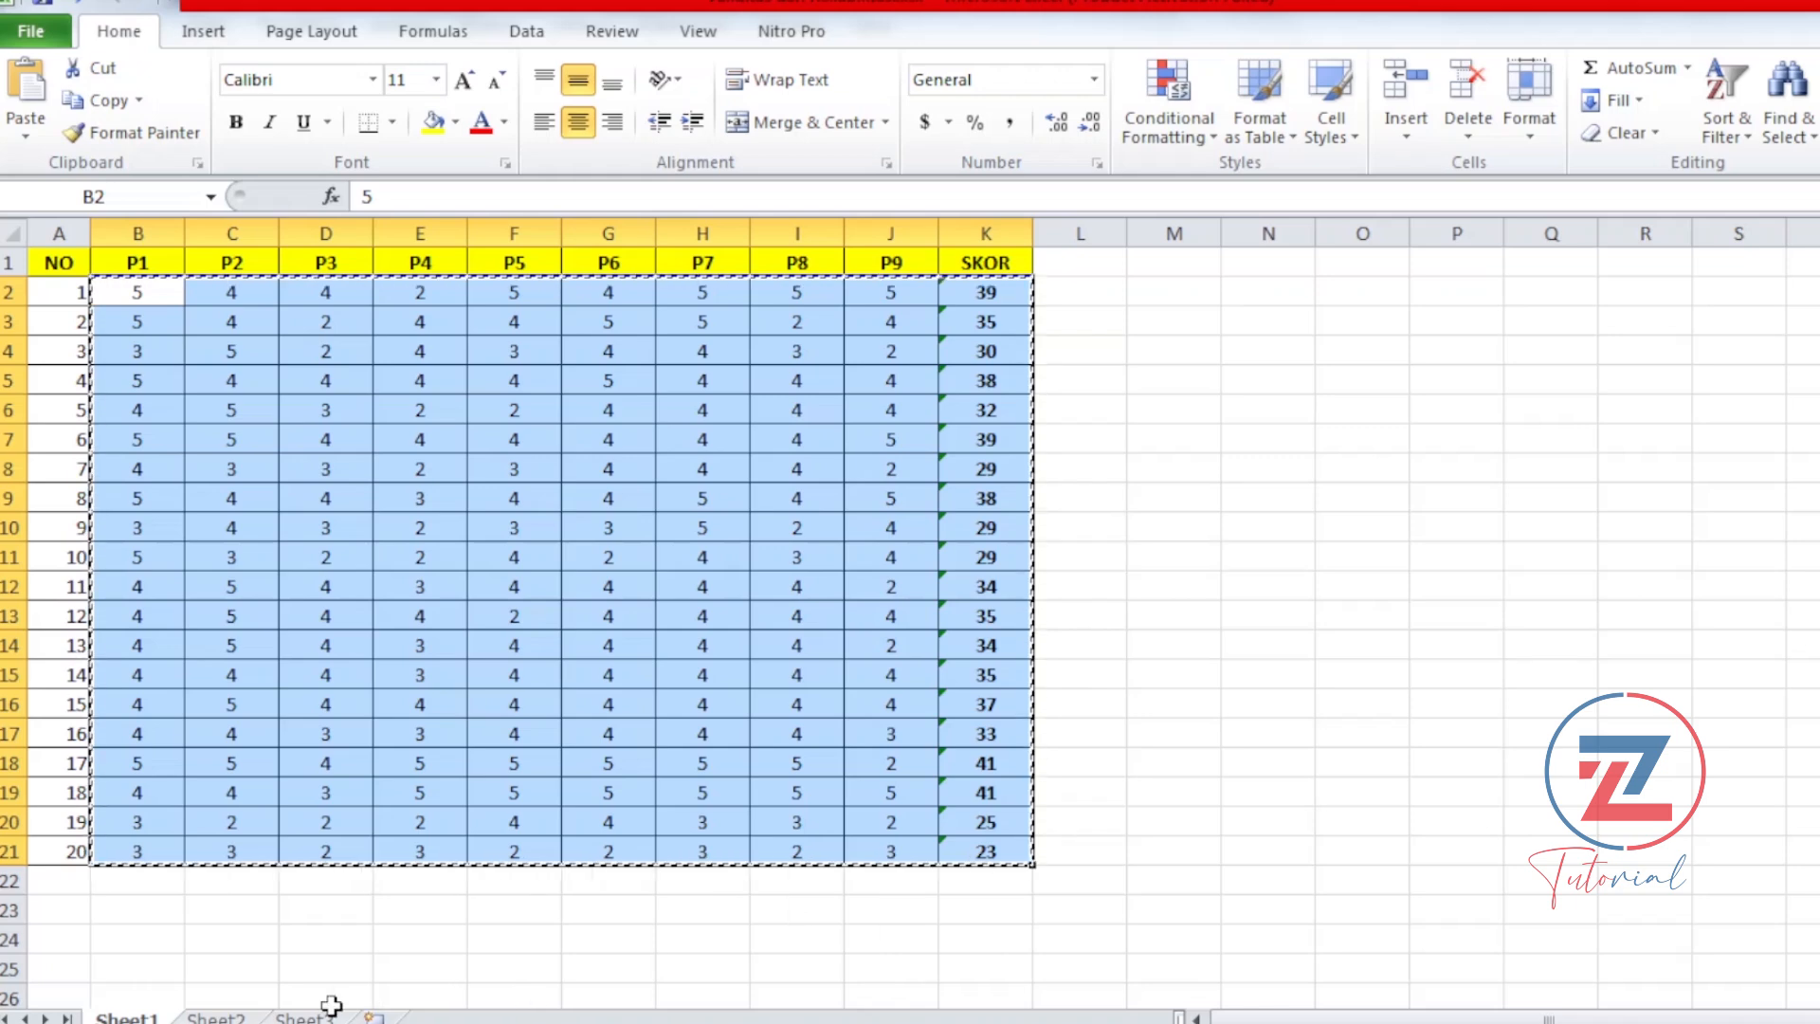
key("alt+Tab")
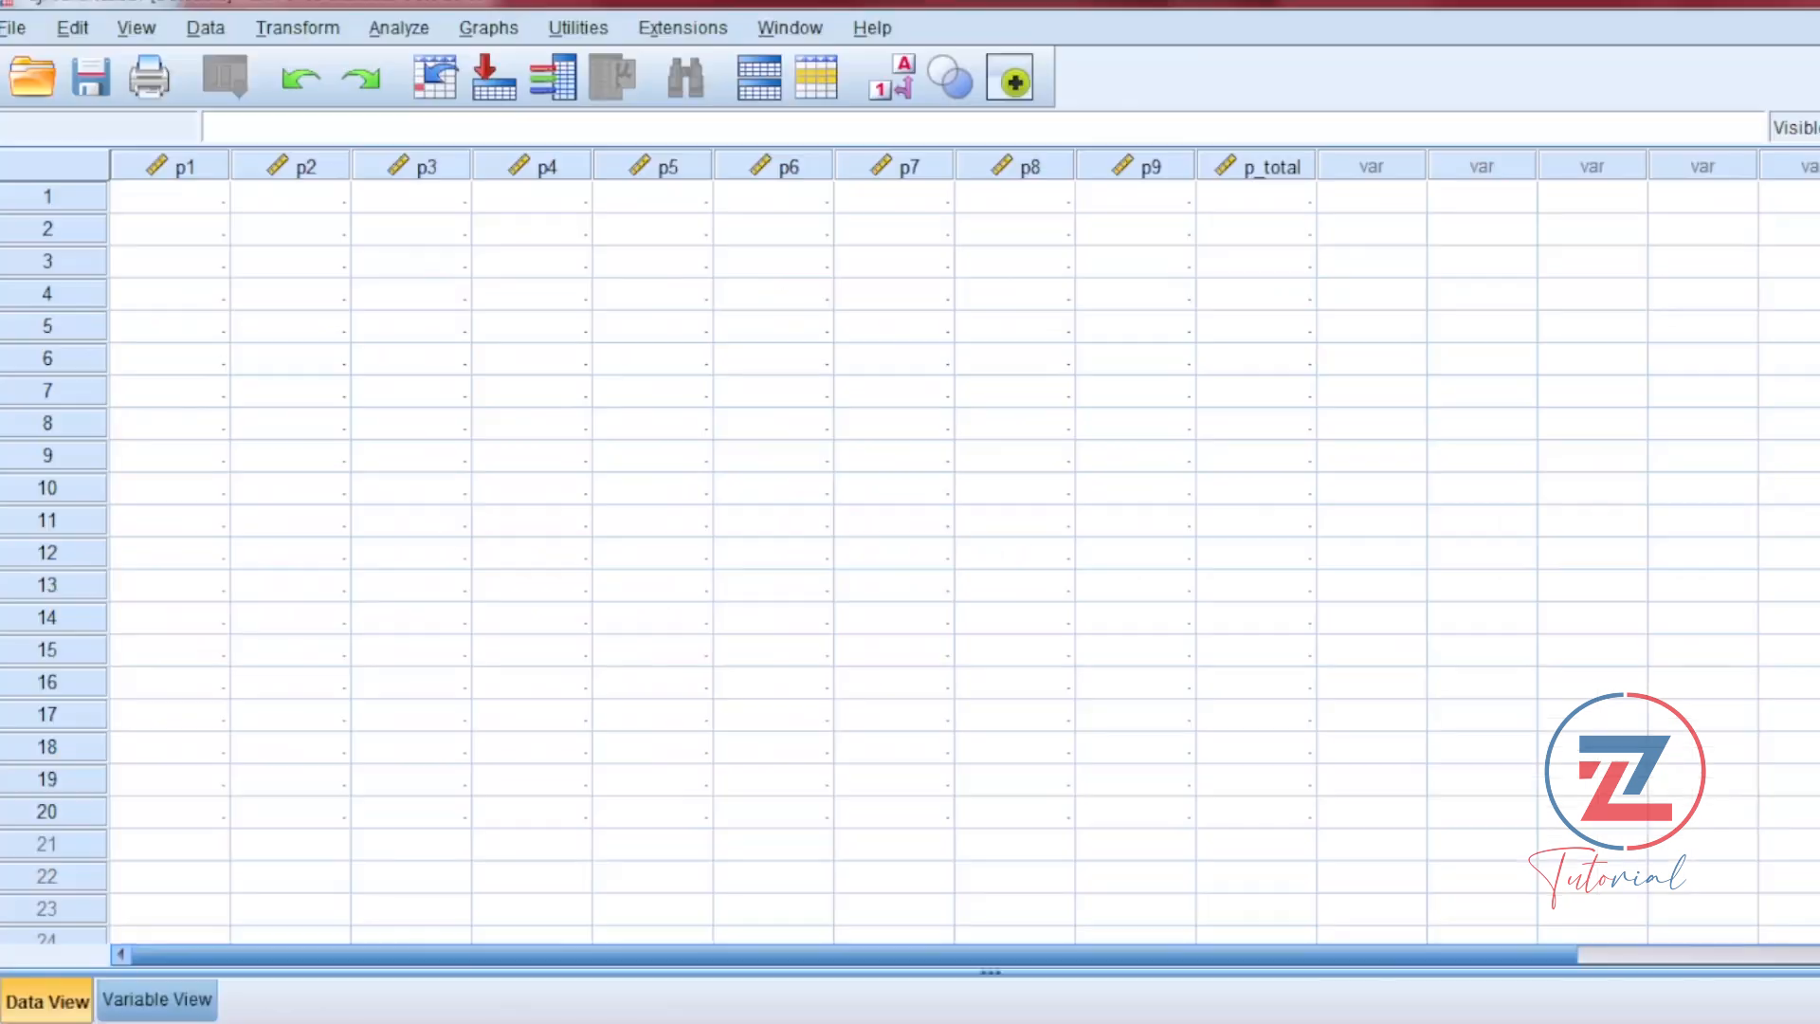
left_click(167, 209)
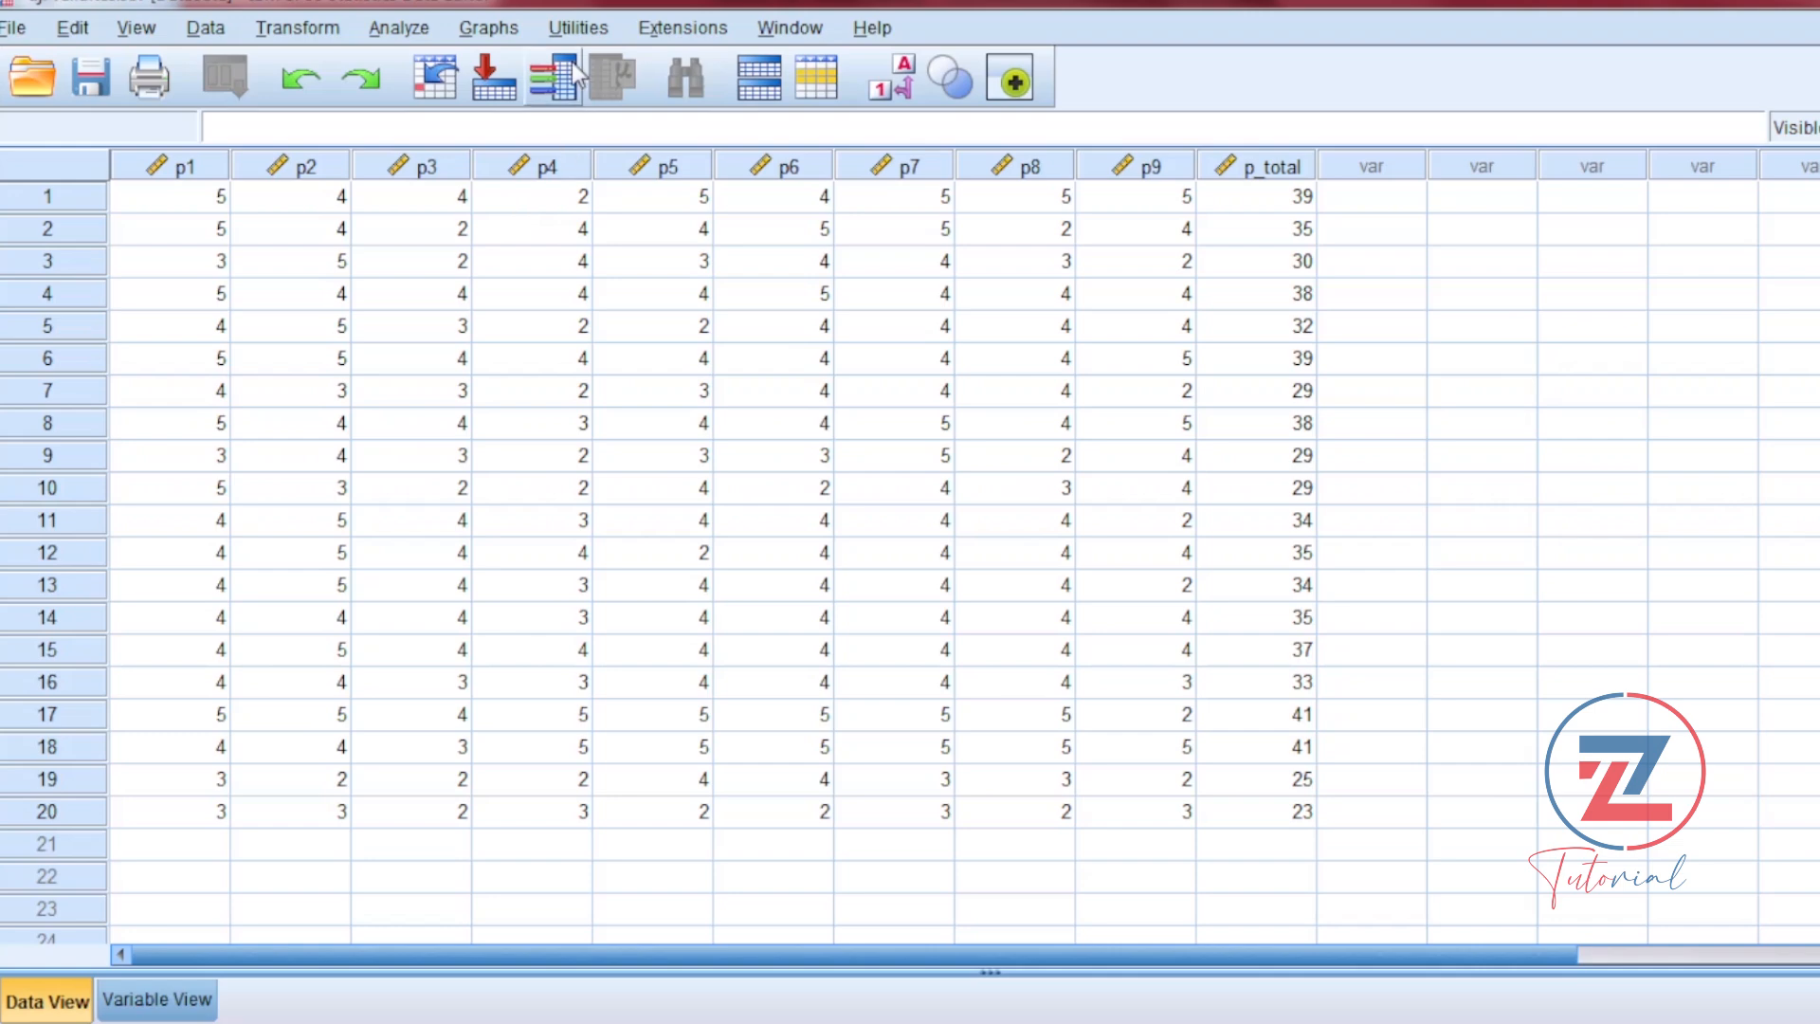
Step: Run a two-tailed Pearson bivariate correlation on p1 through p9 and p_total, and view the p_total column of the output
left_click(392, 30)
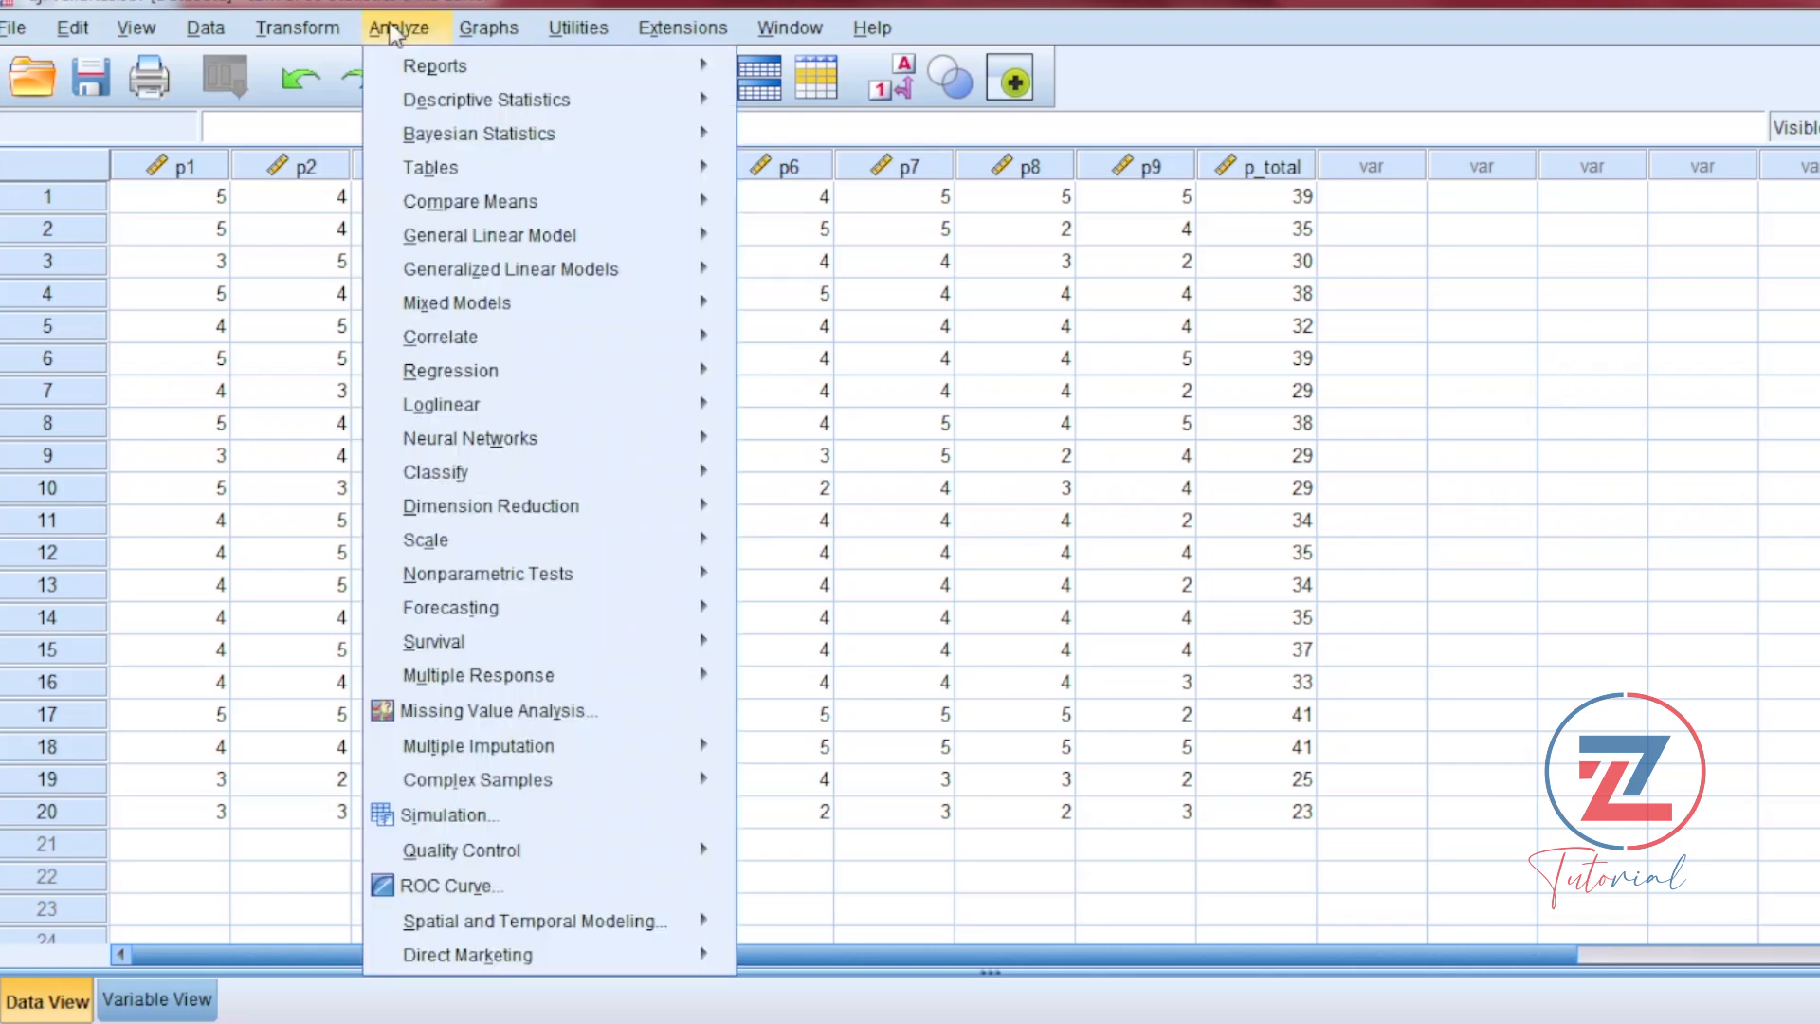
mouse_move(573, 348)
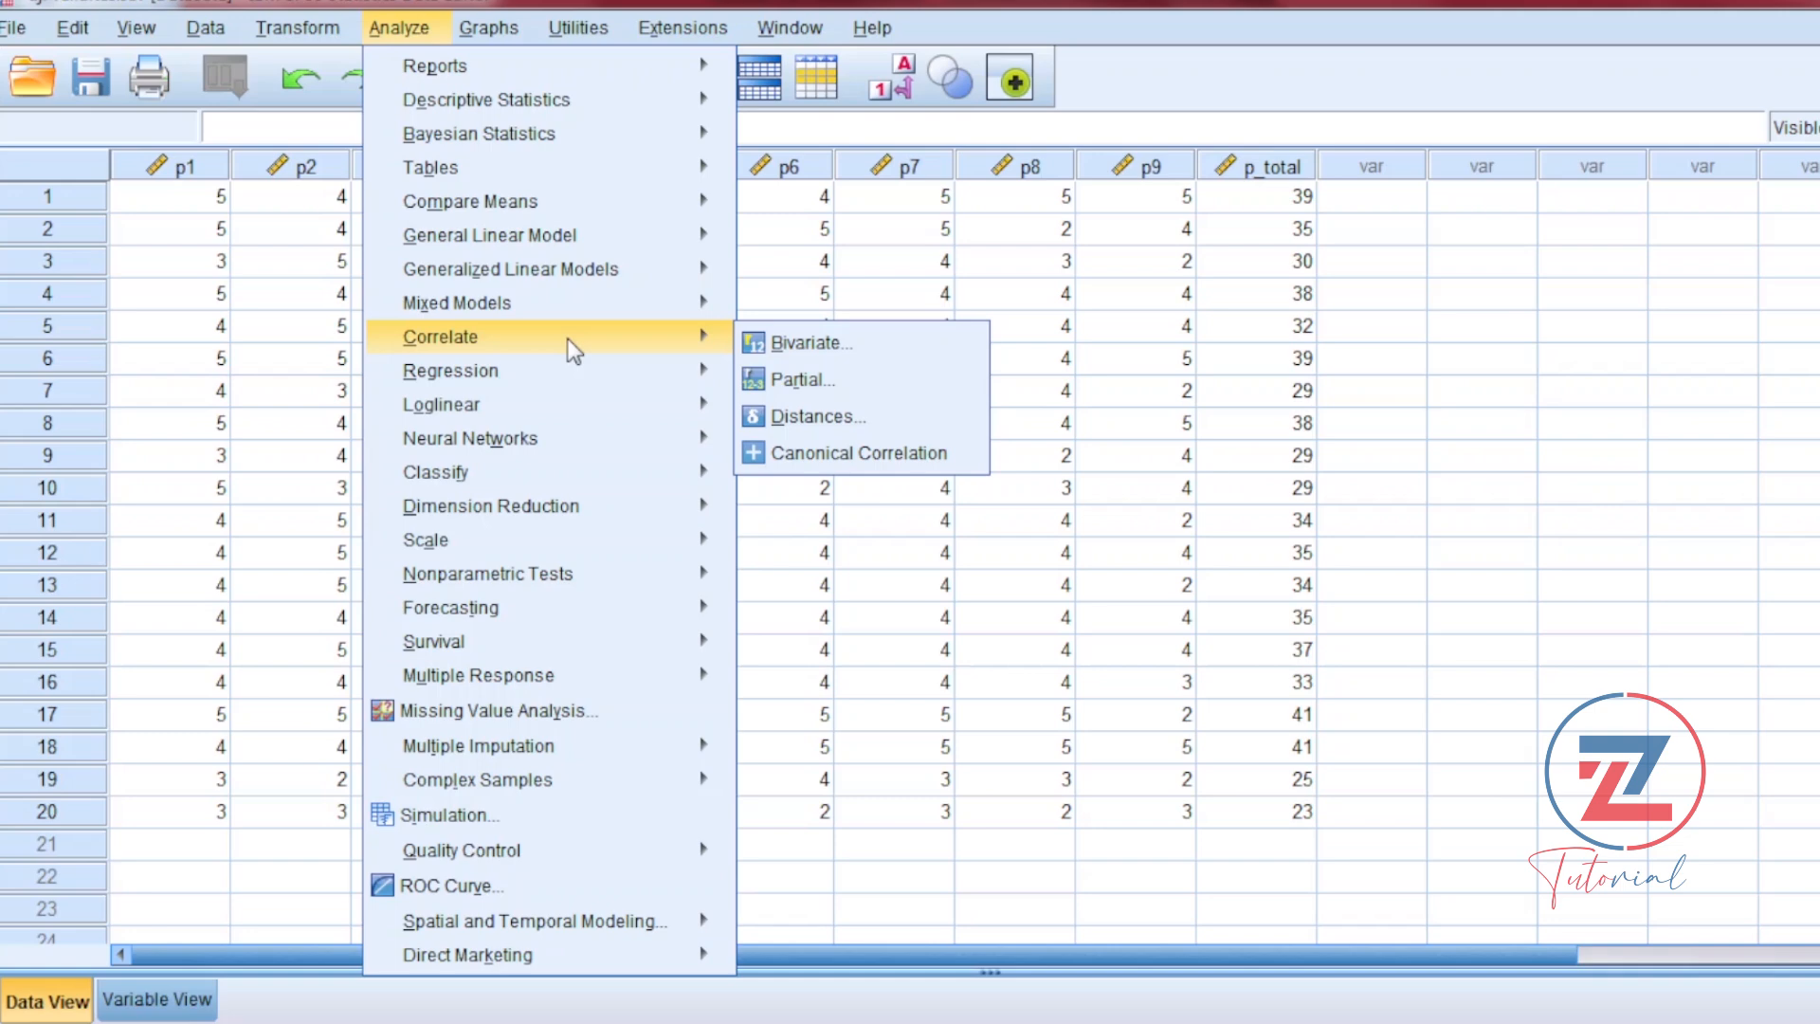
left_click(786, 341)
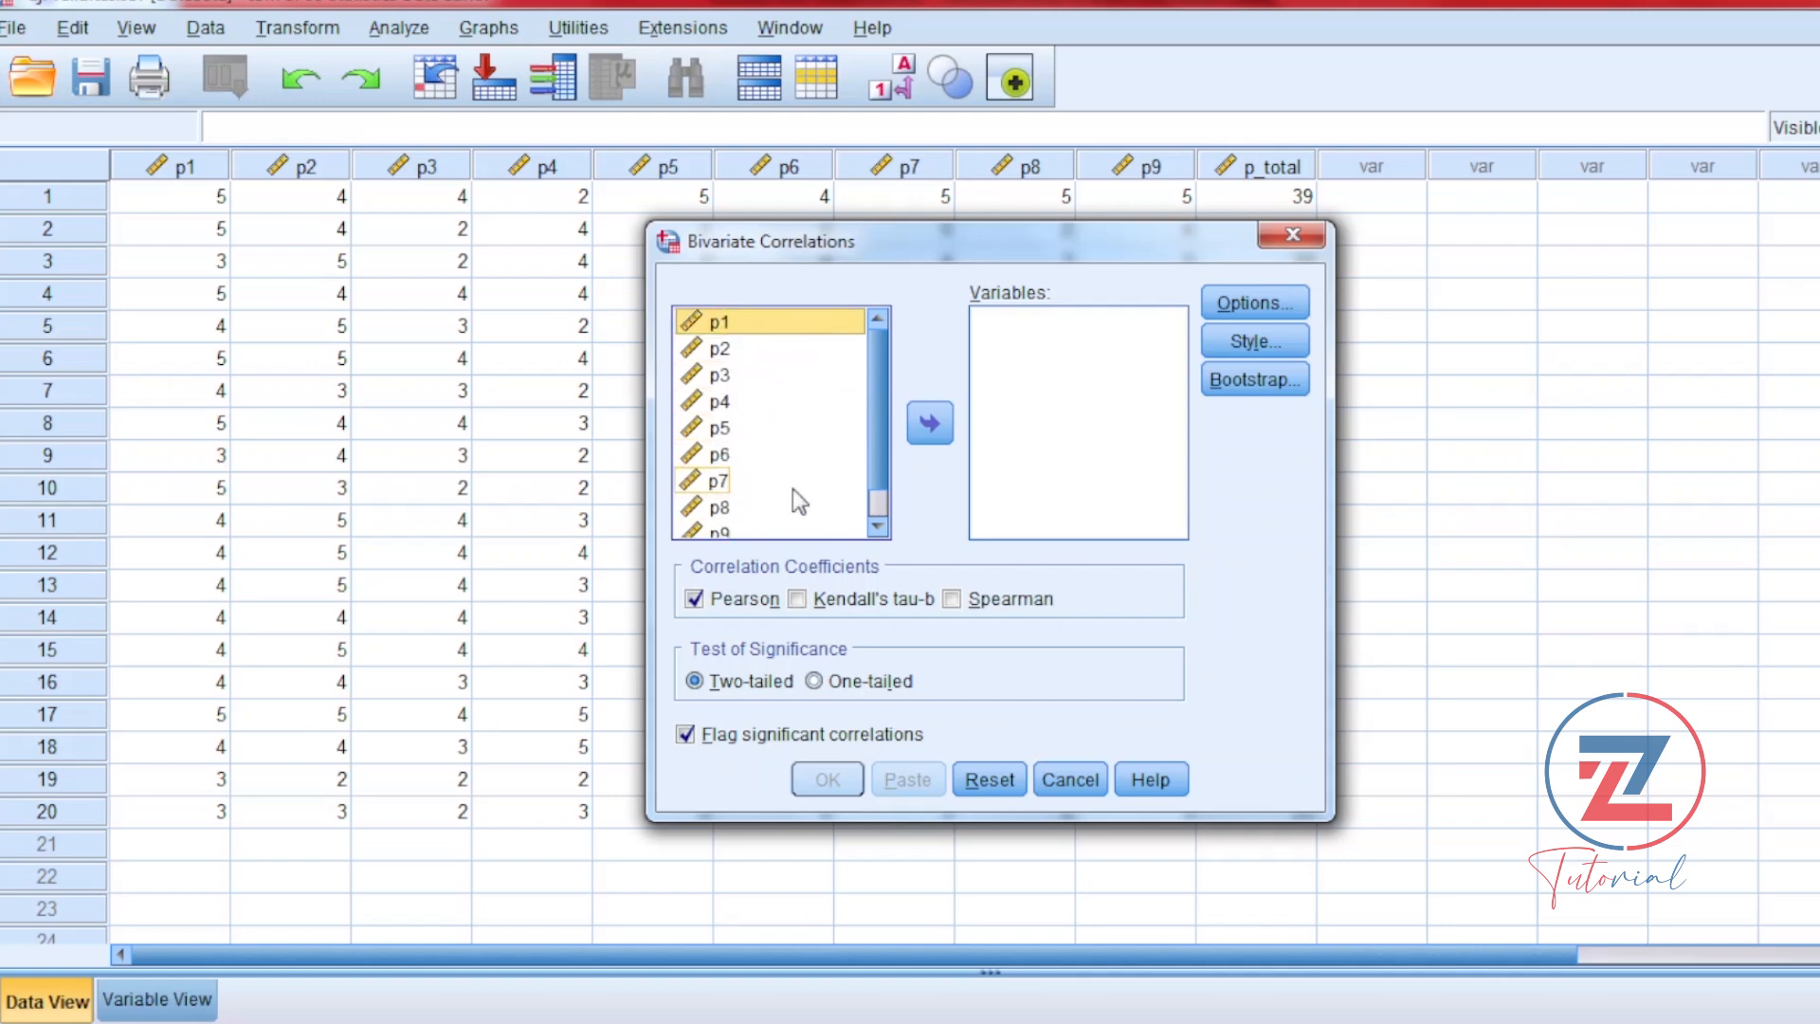
key("ctrl+a")
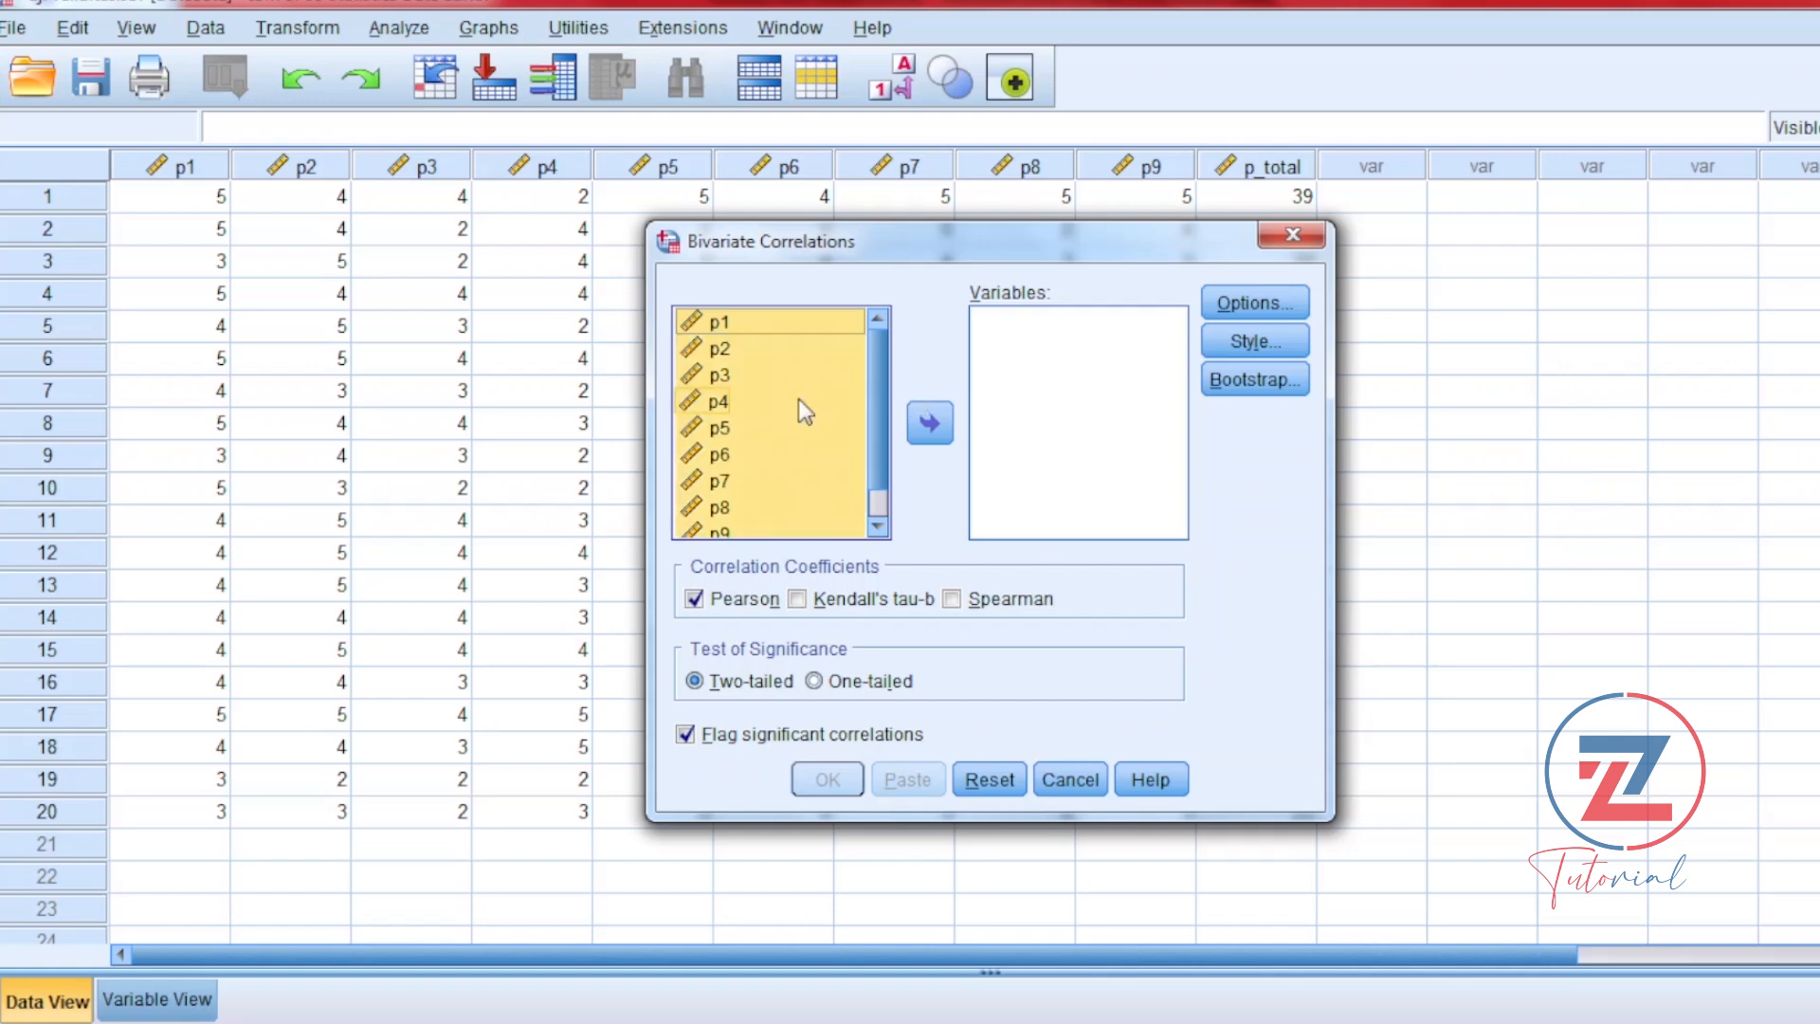
left_click(930, 424)
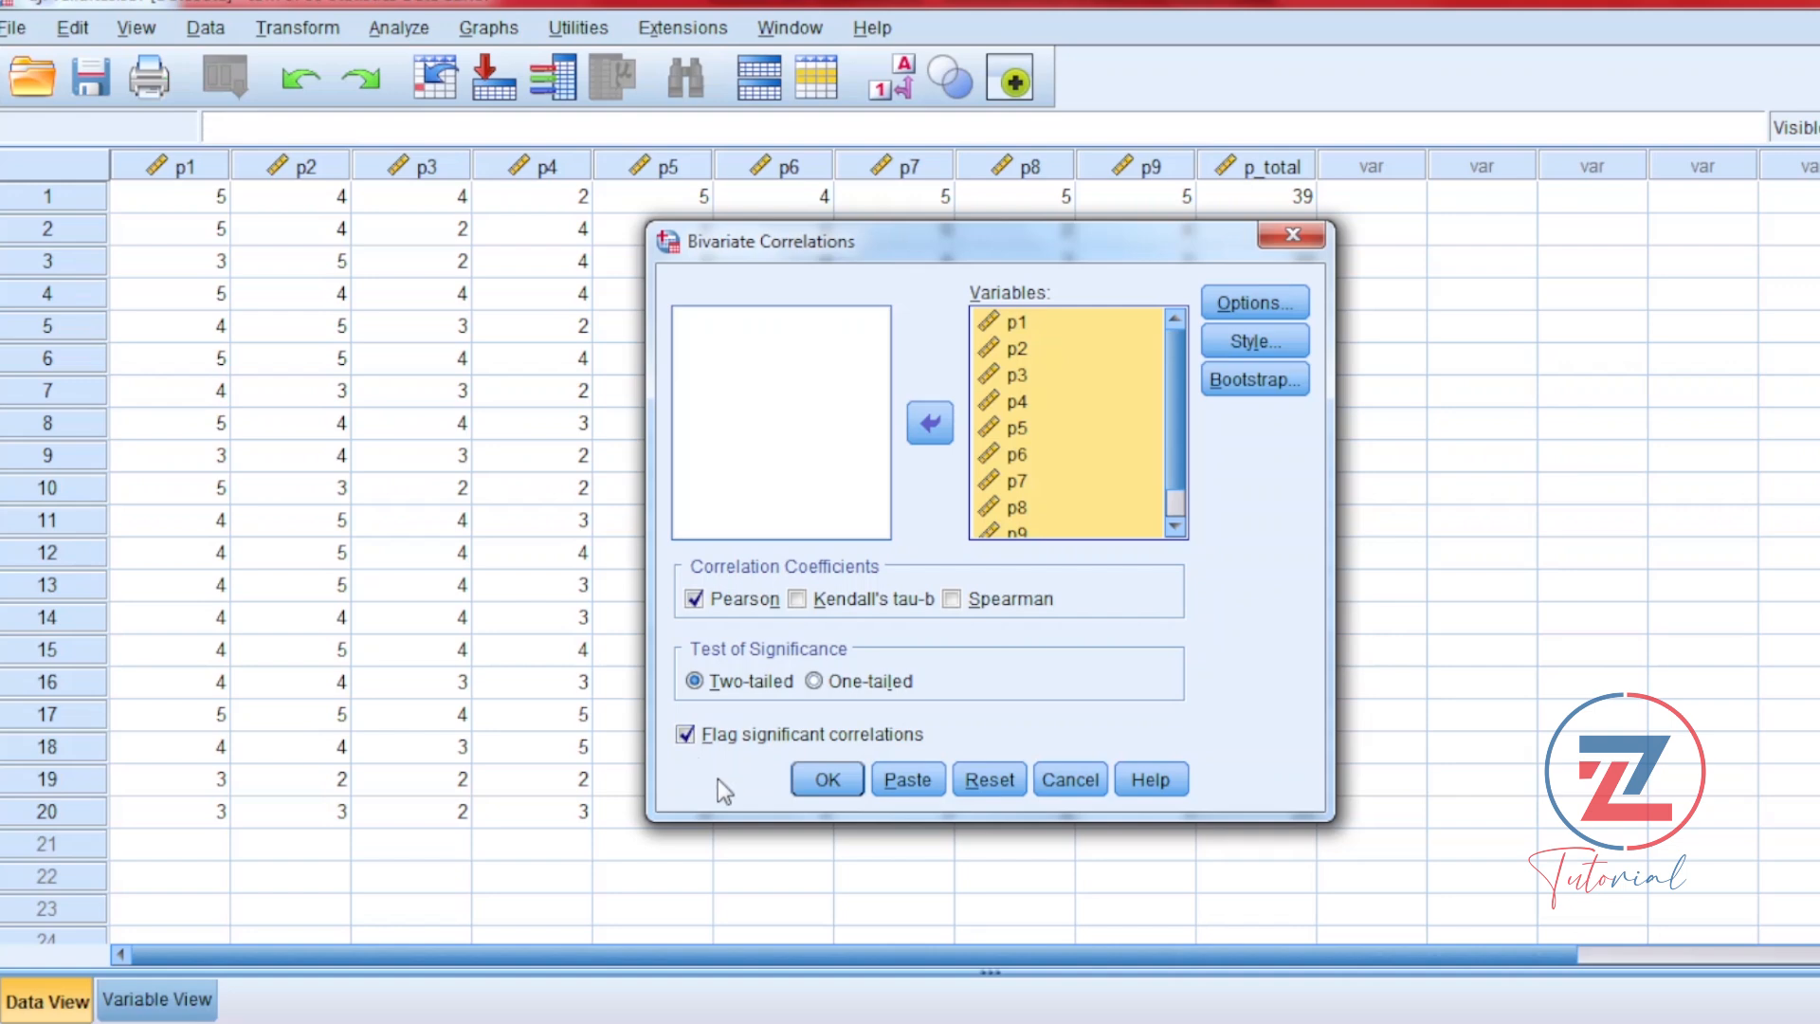
left_click(830, 777)
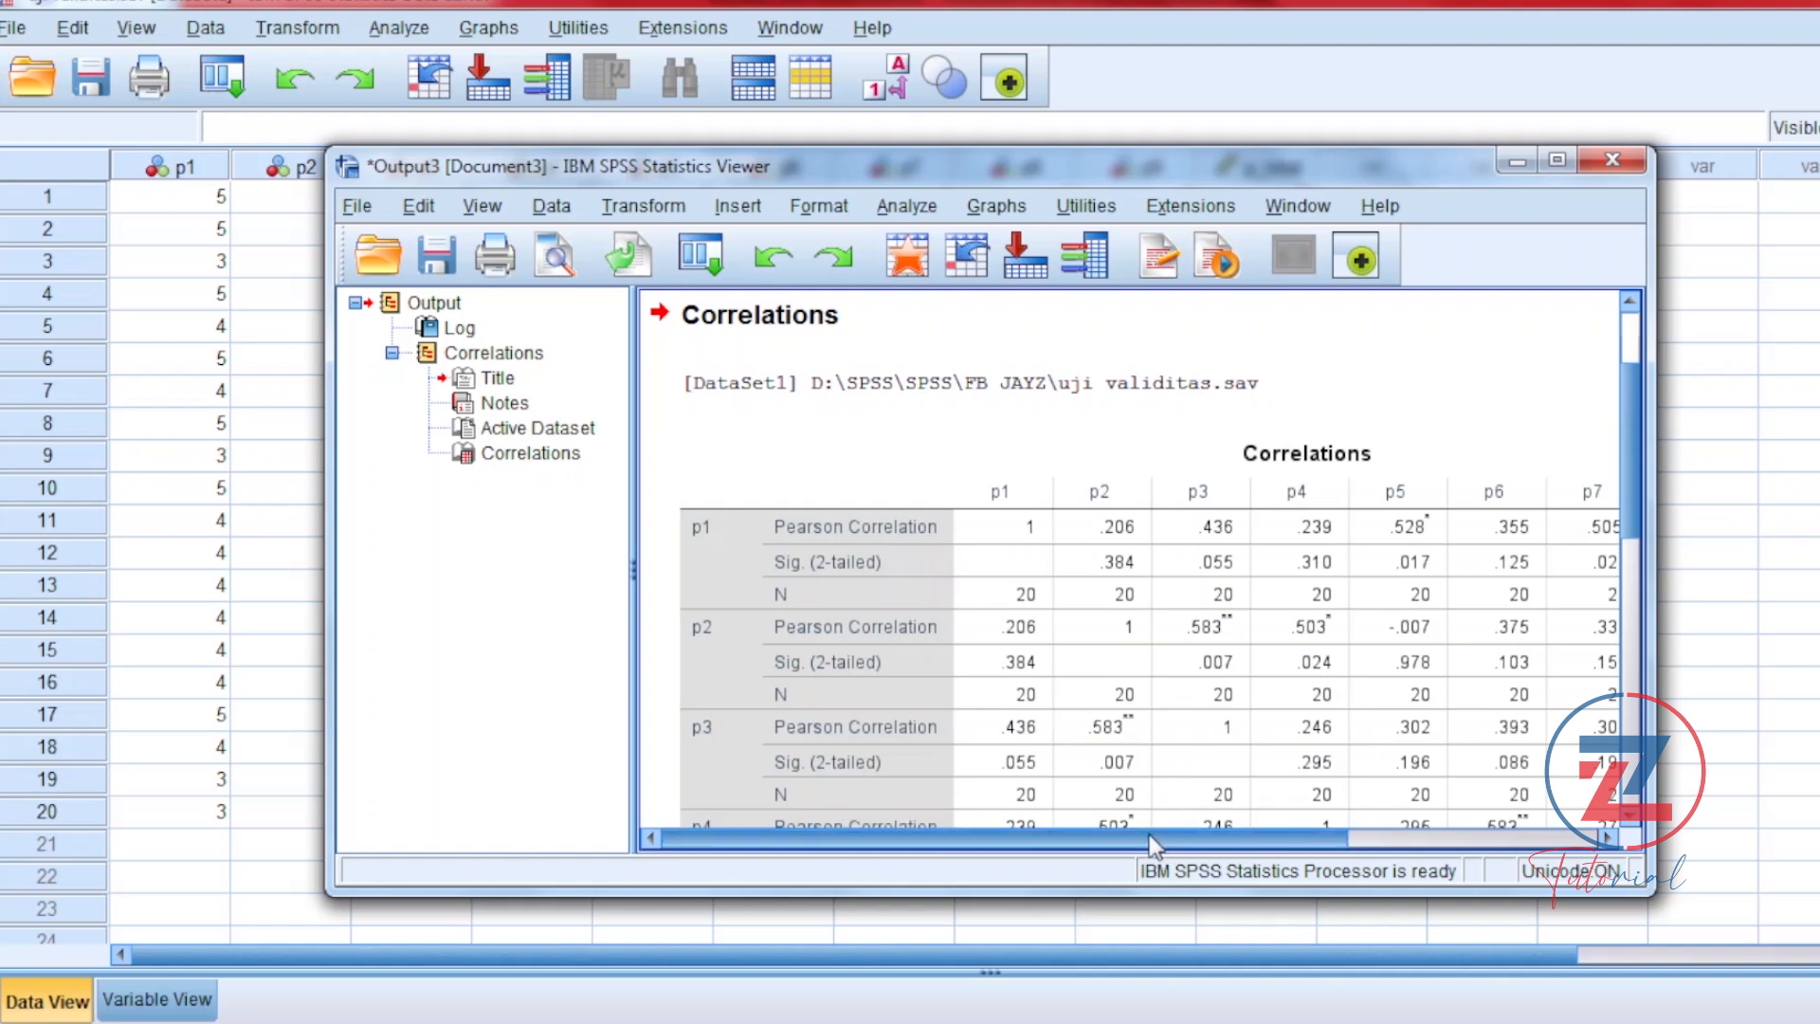
left_click_drag(1150, 846, 1495, 845)
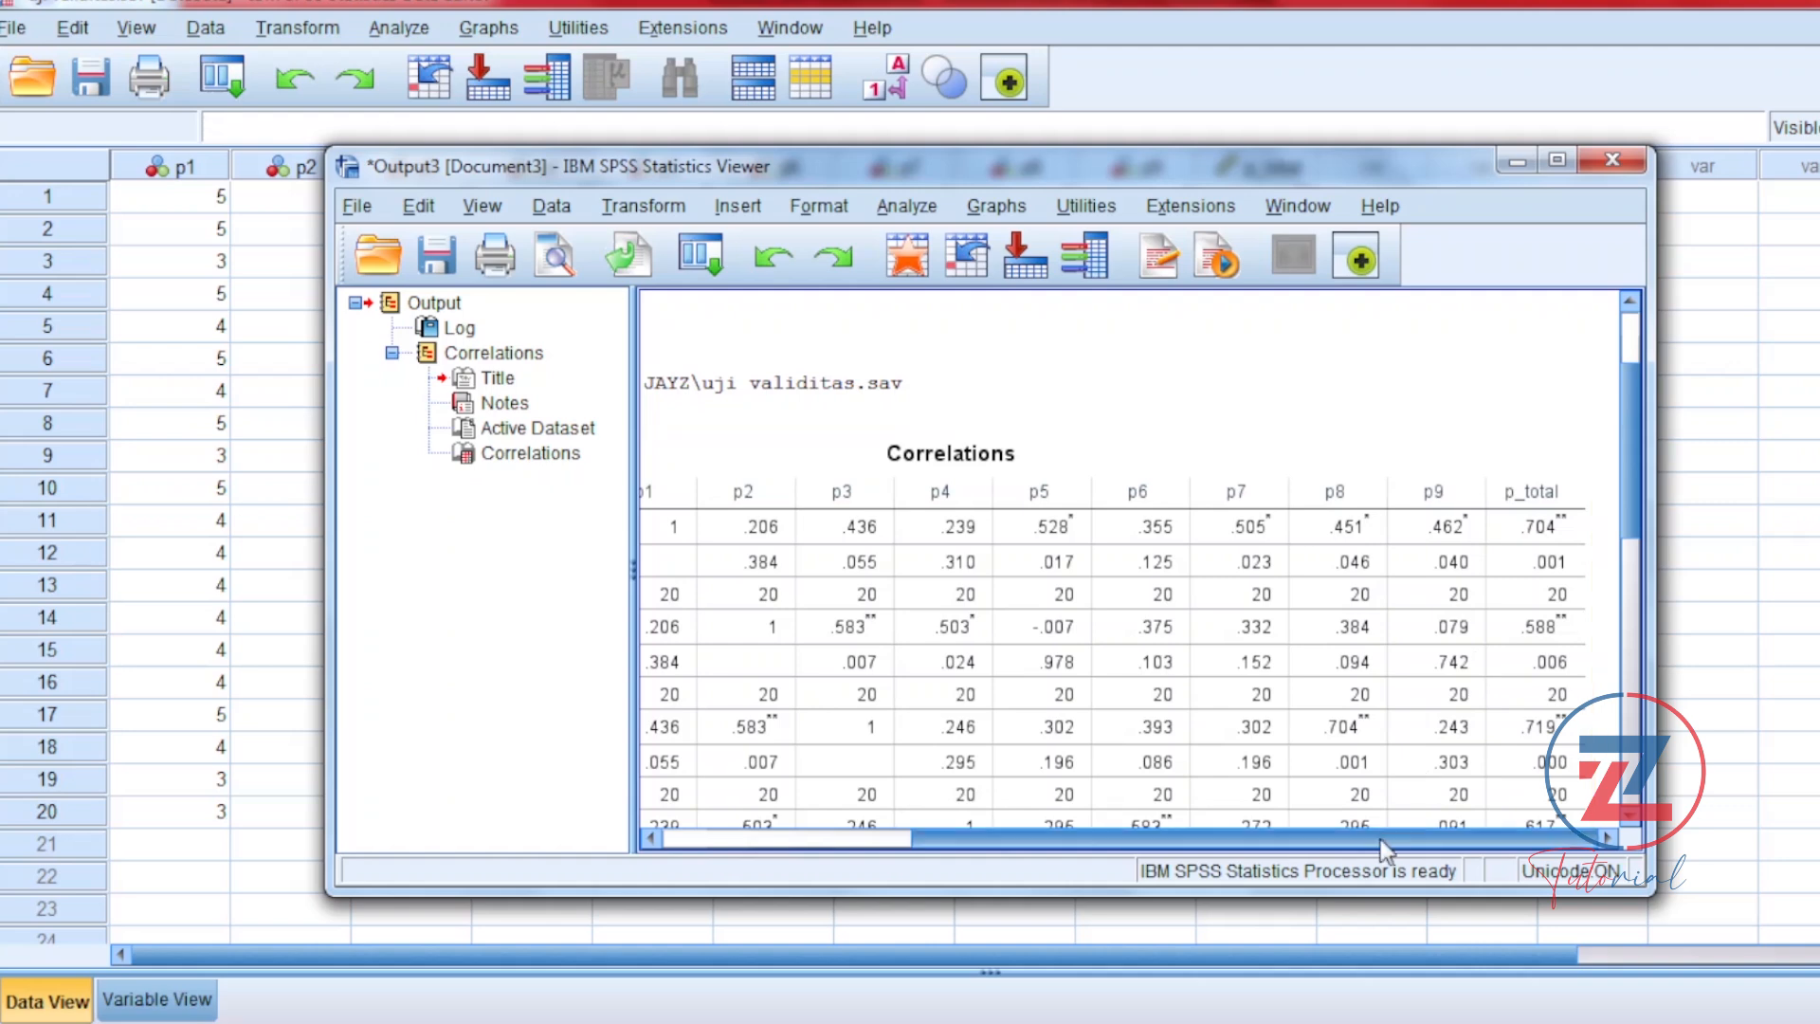
left_click(1476, 779)
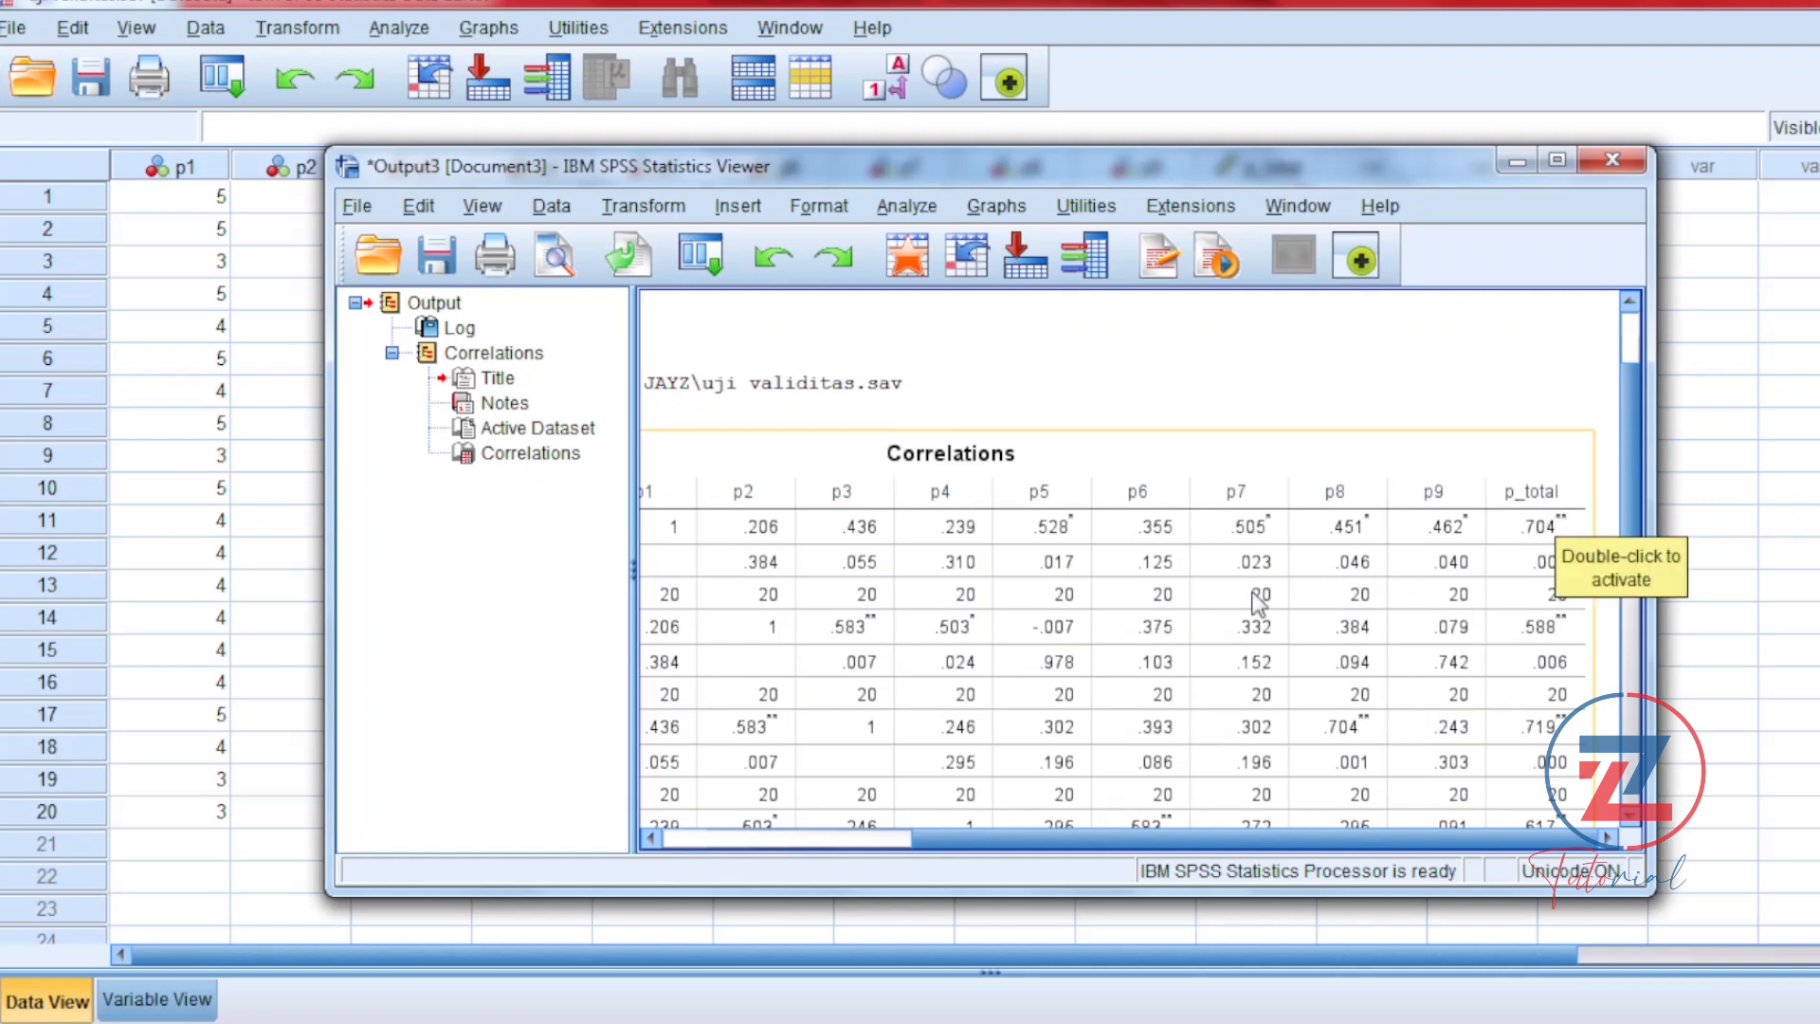
Step: Switch to Tabel R.xlsx in Excel and look up the r value for DF 18 at the 0.05 level
left_click(583, 1022)
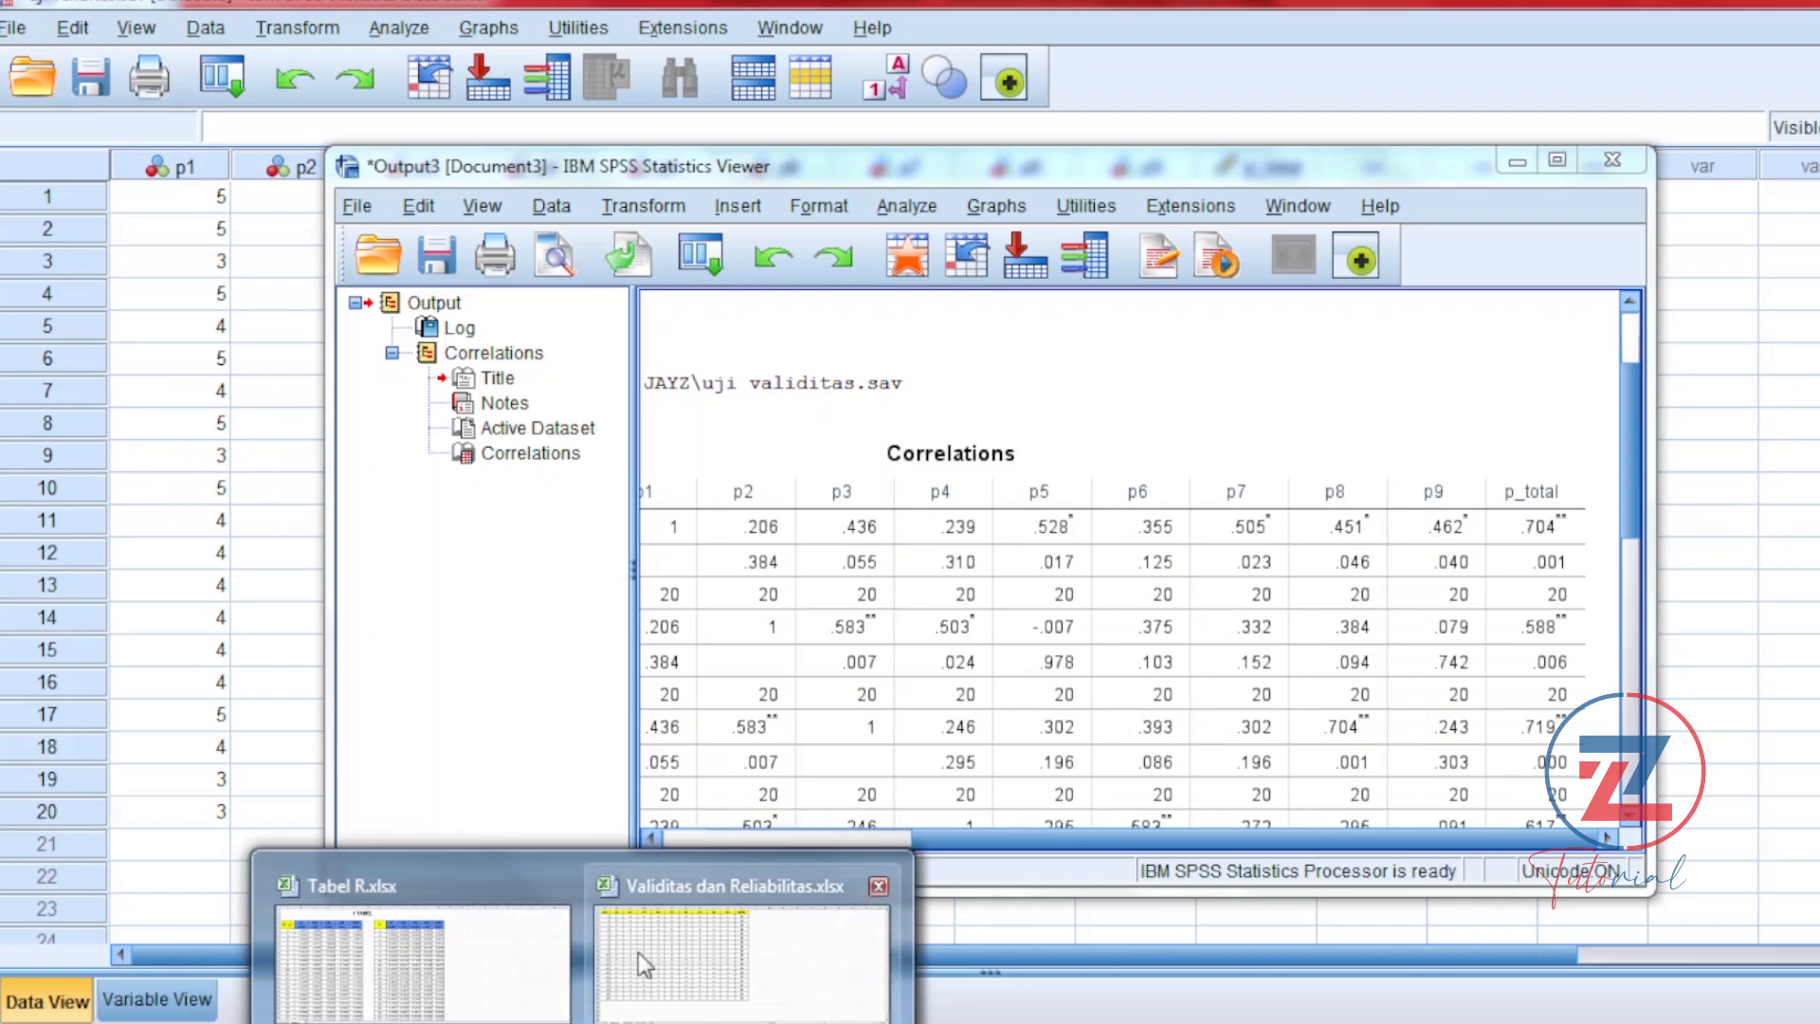
left_click(441, 879)
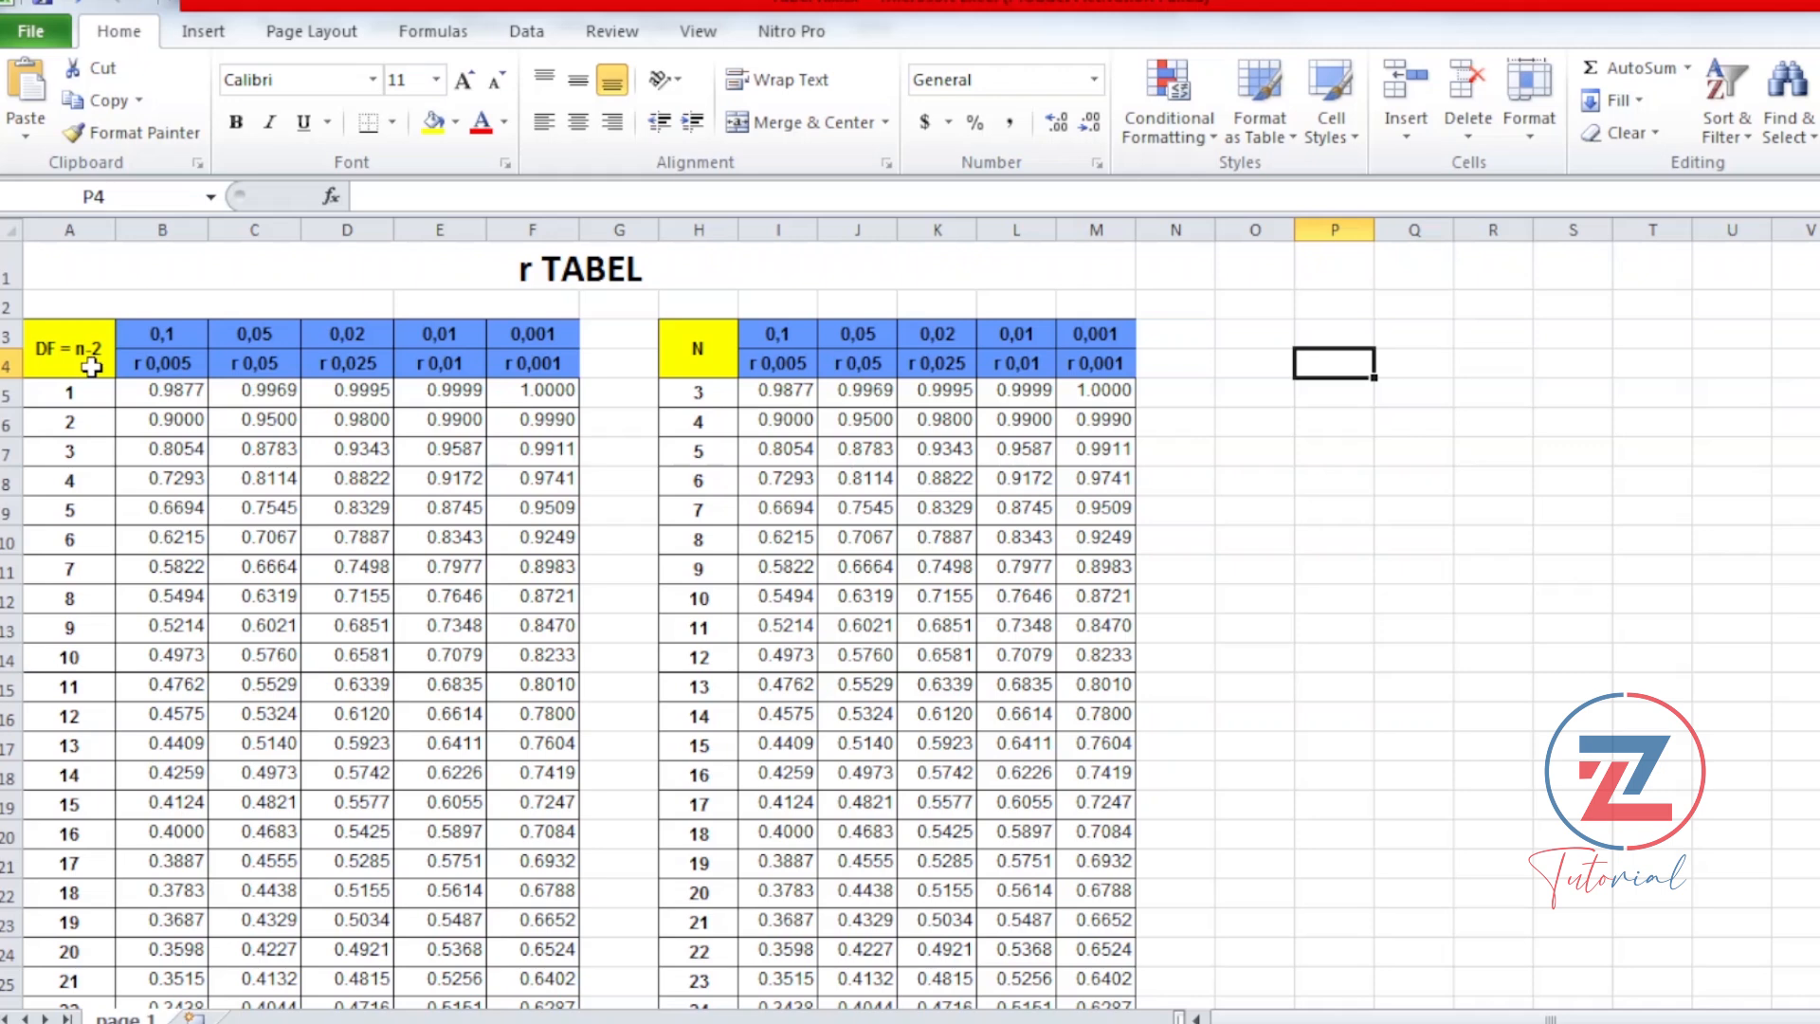
left_click(76, 950)
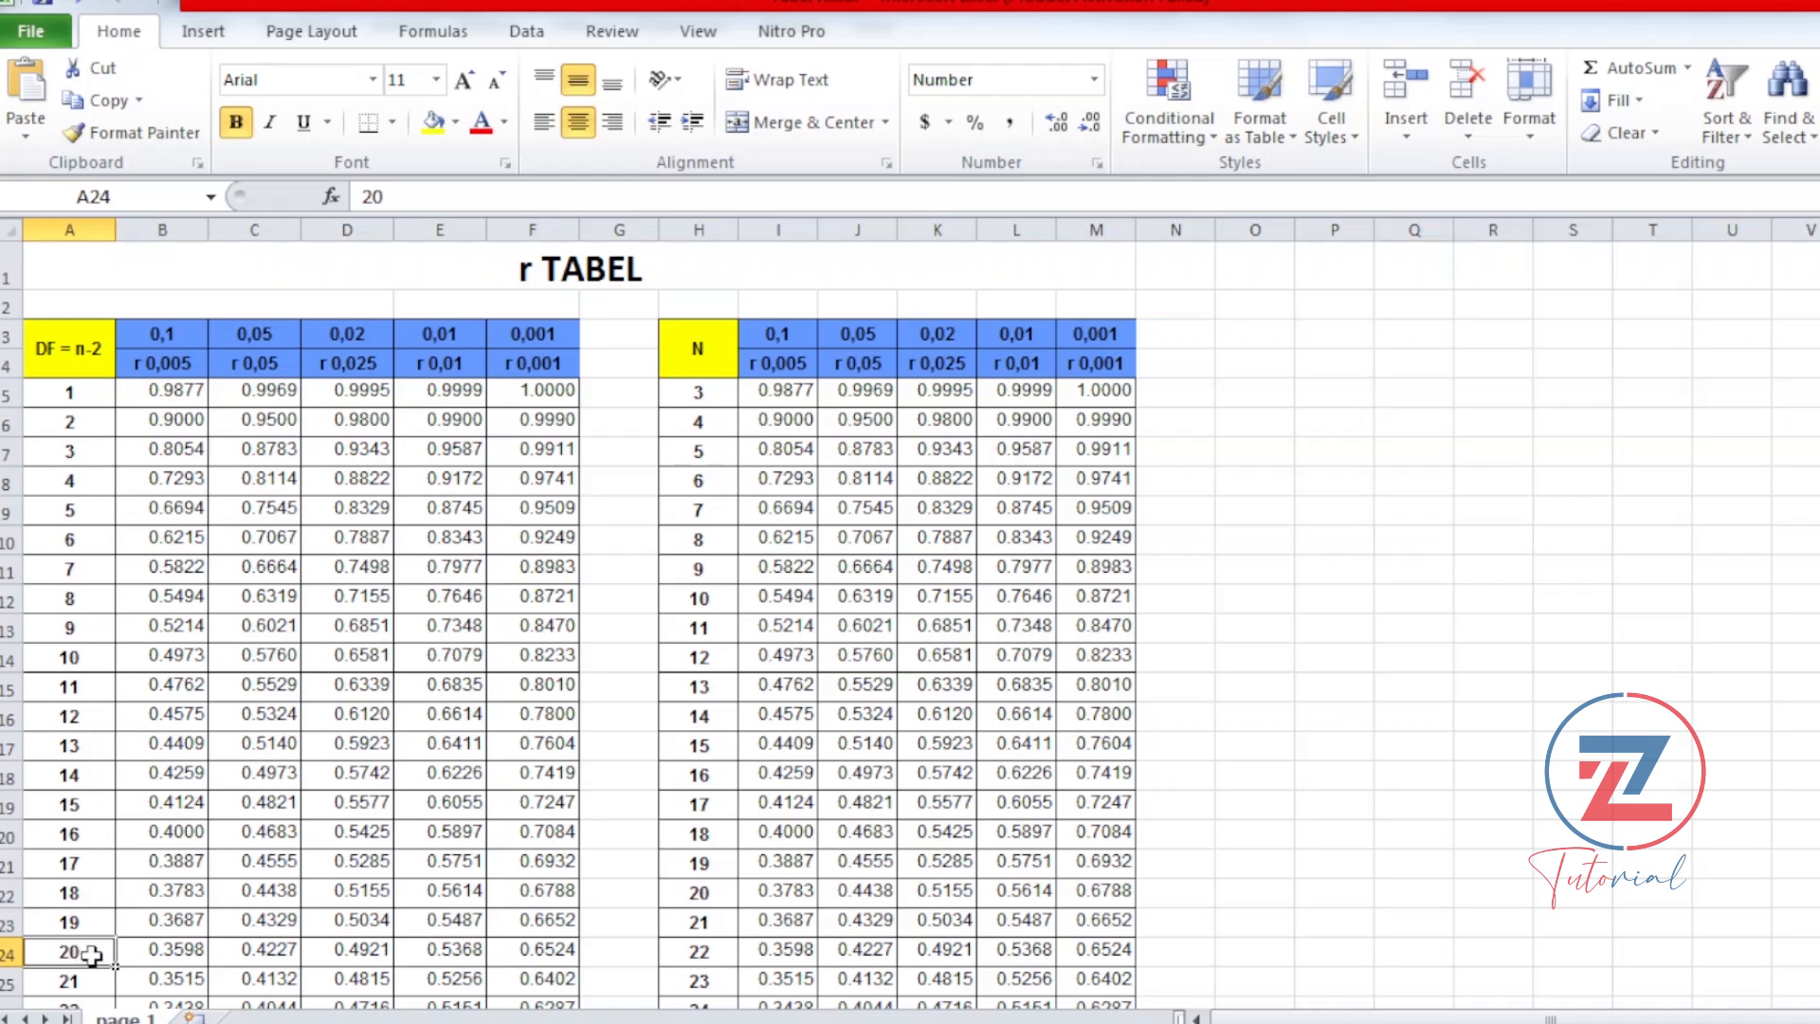
left_click(101, 898)
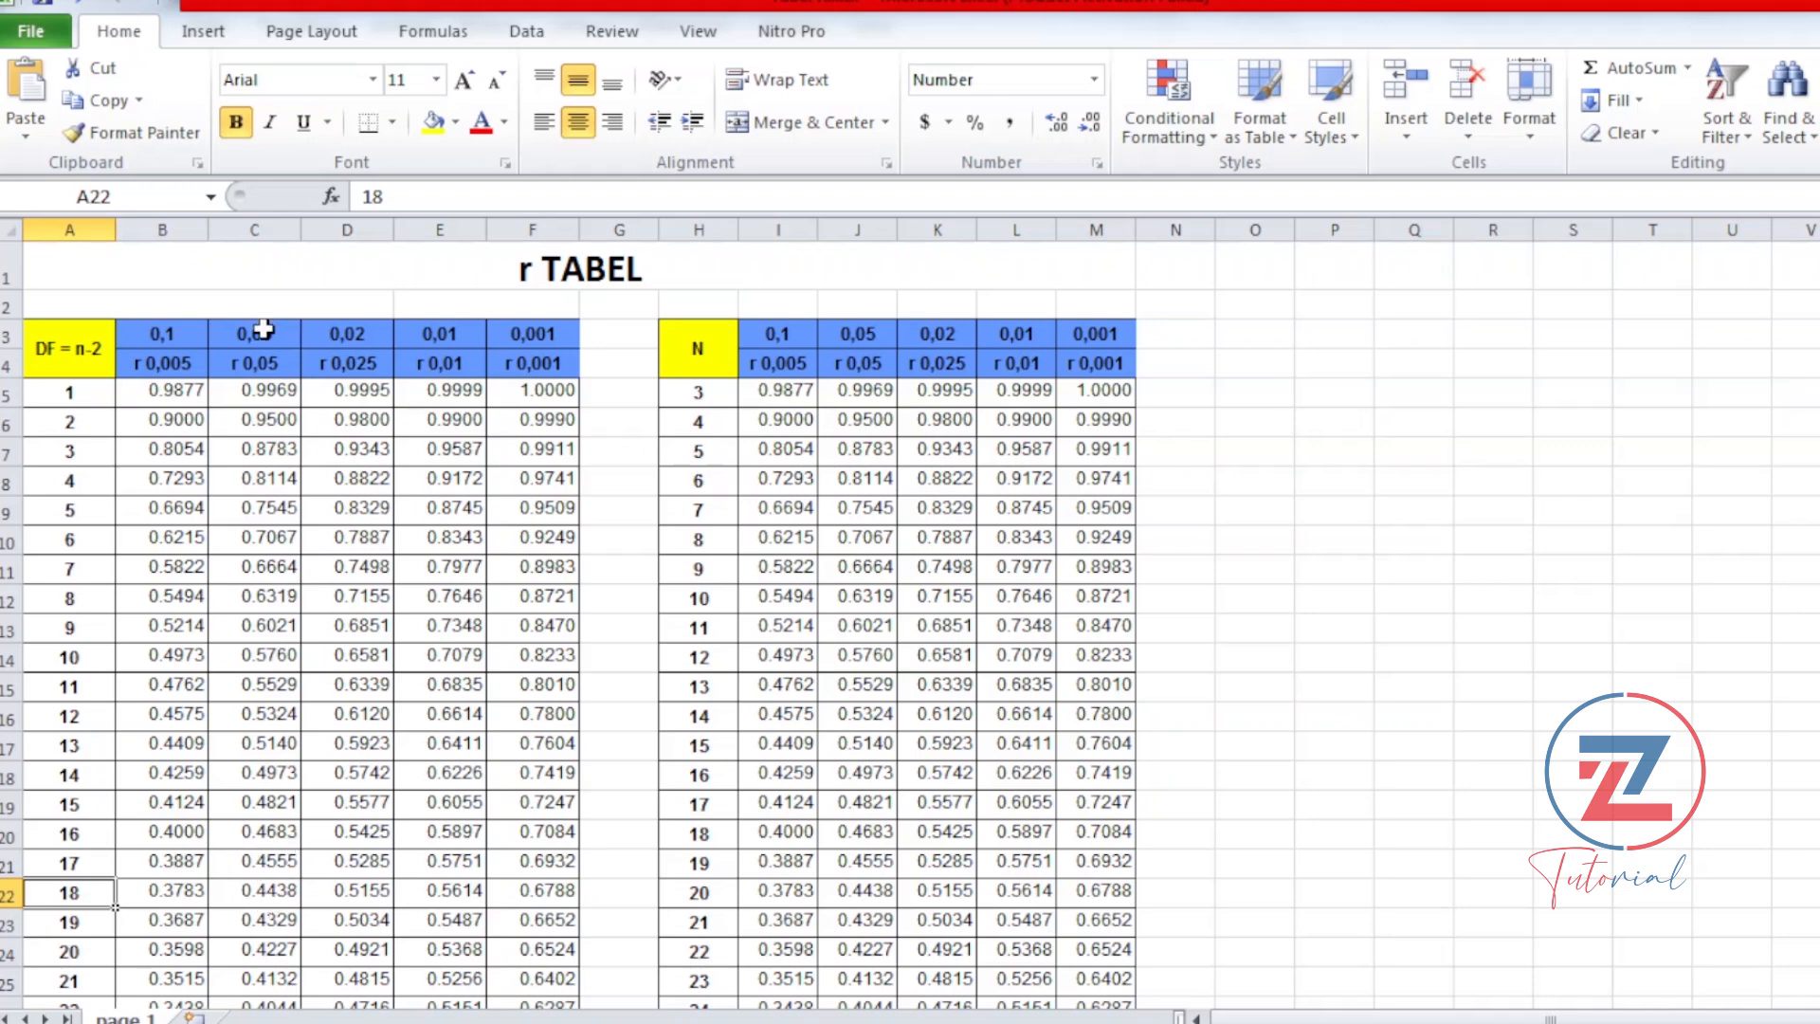
left_click(274, 896)
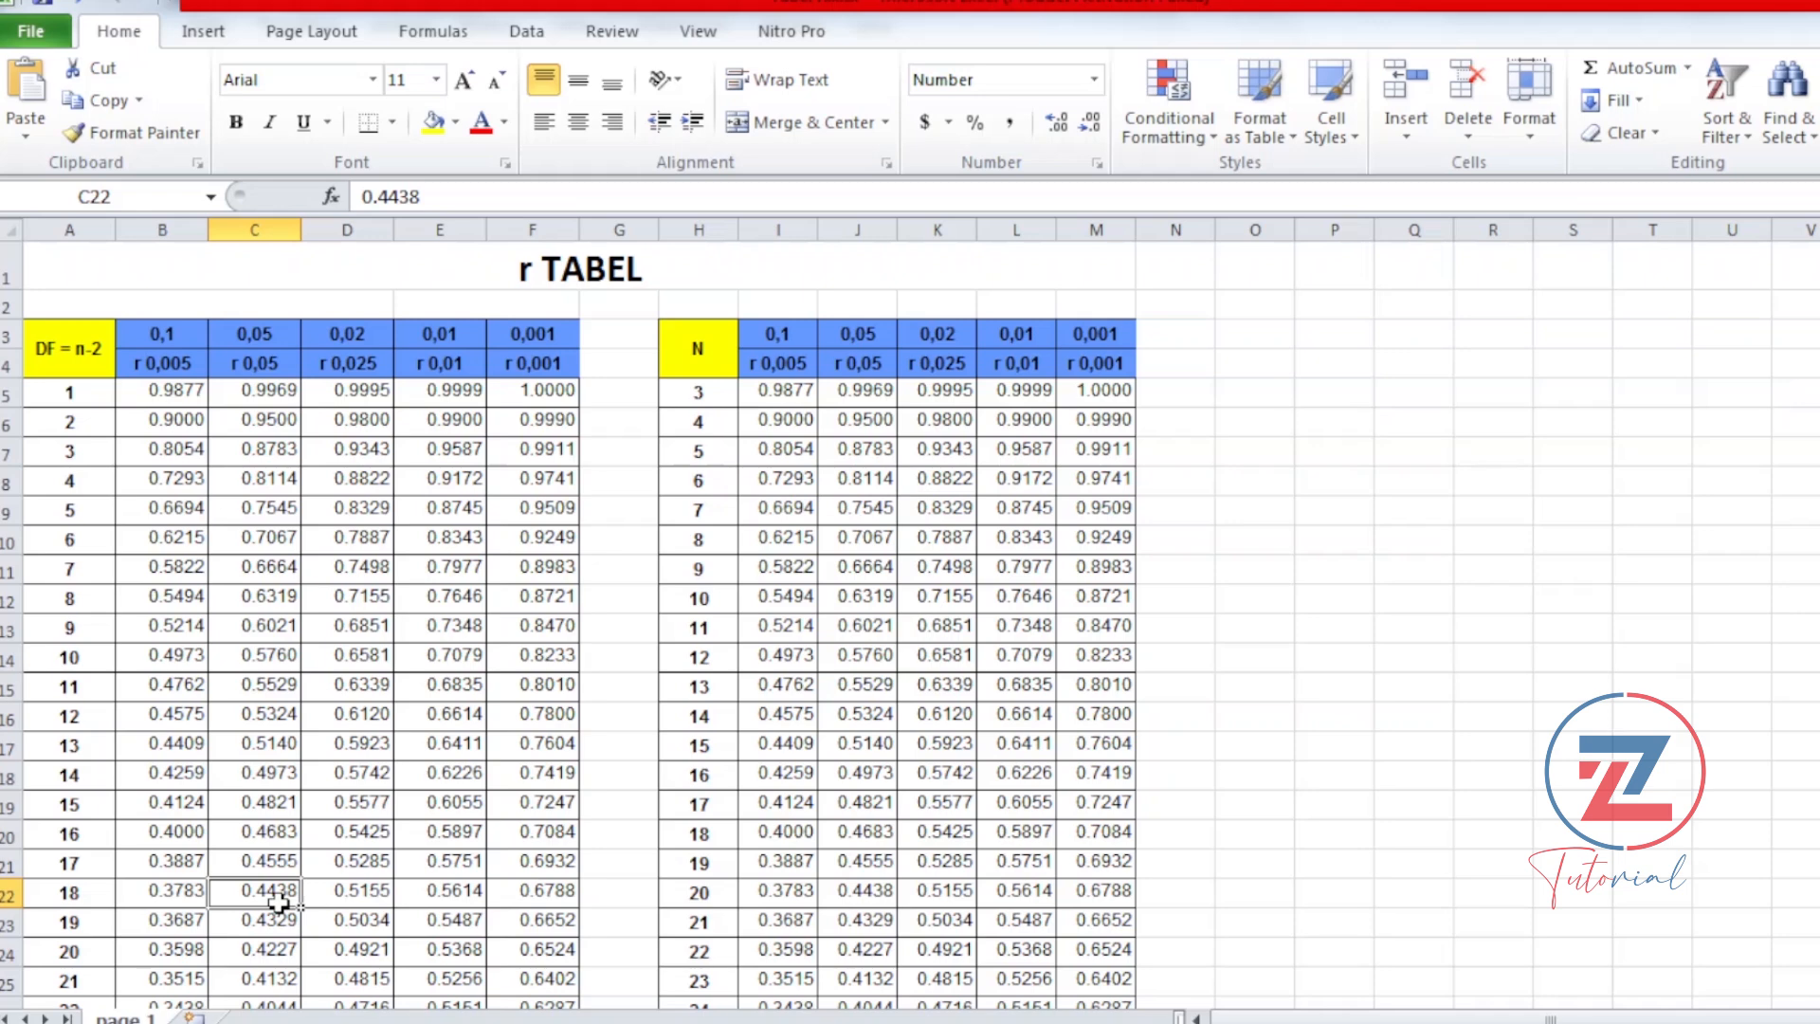
Step: Compare the Pearson correlations in the p_total column of the SPSS output with the r table value for DF 18 at the 0.05 level
mouse_move(431, 1019)
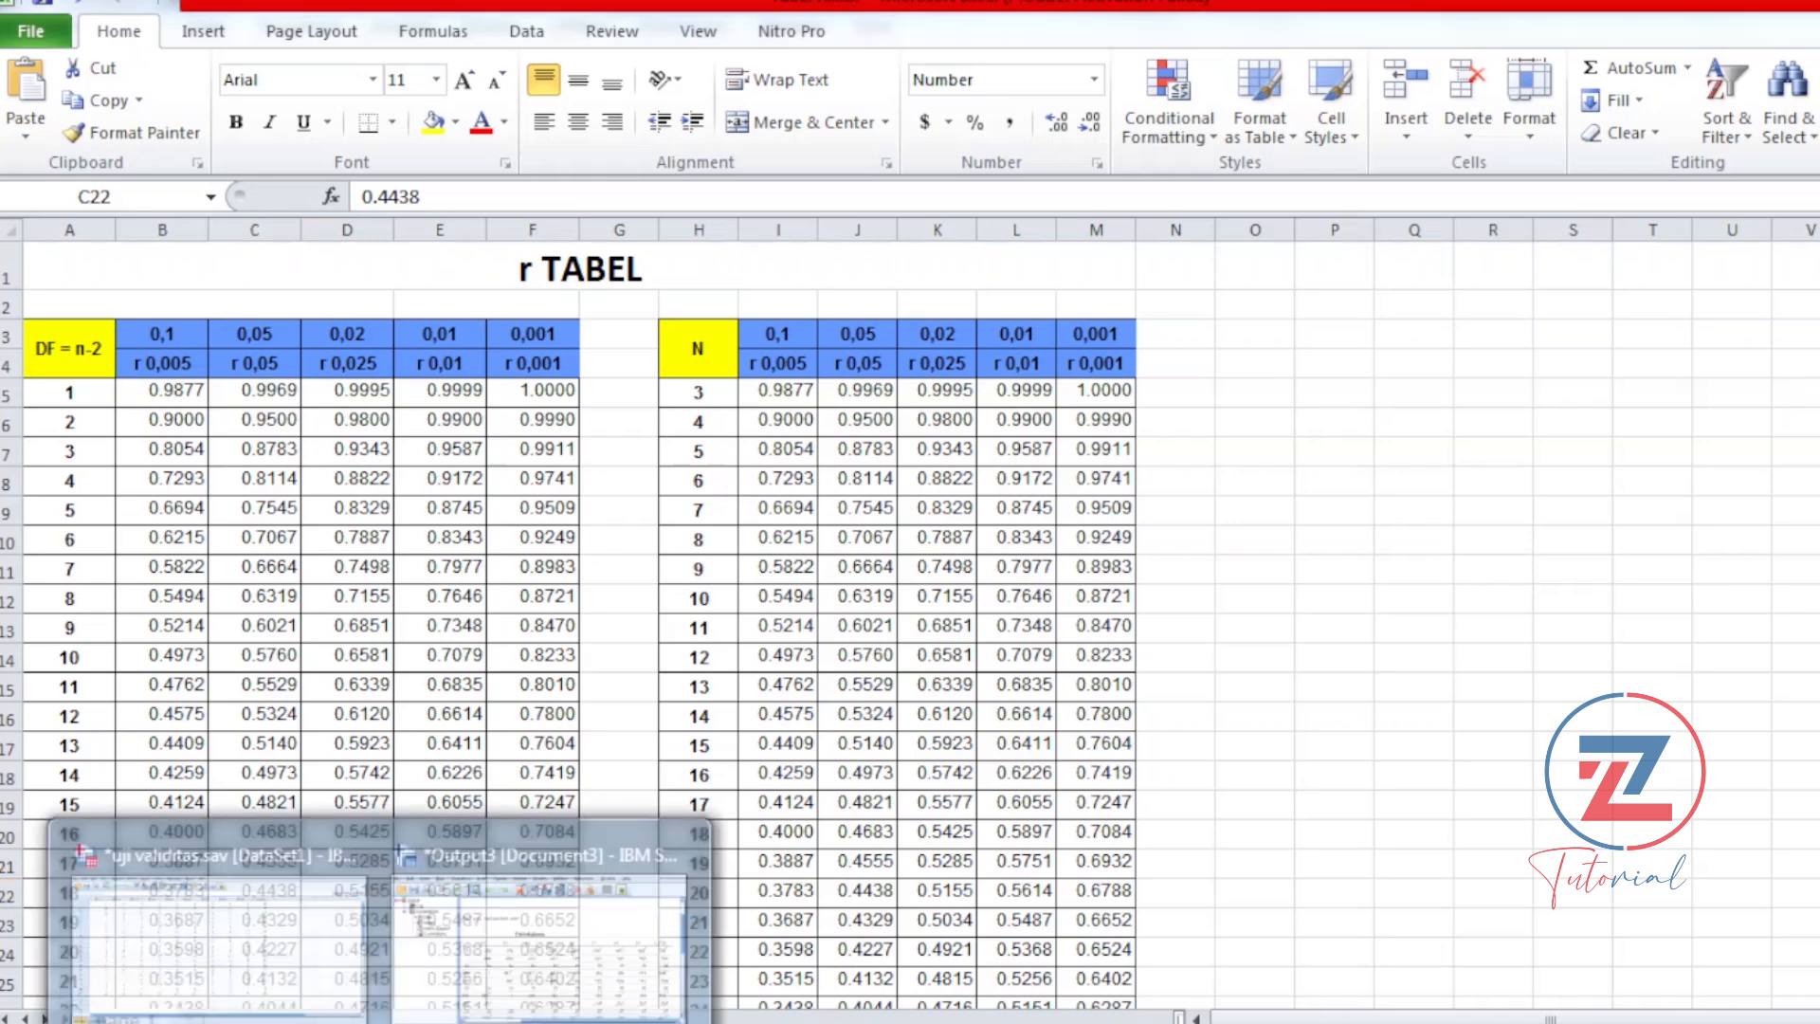
left_click(470, 866)
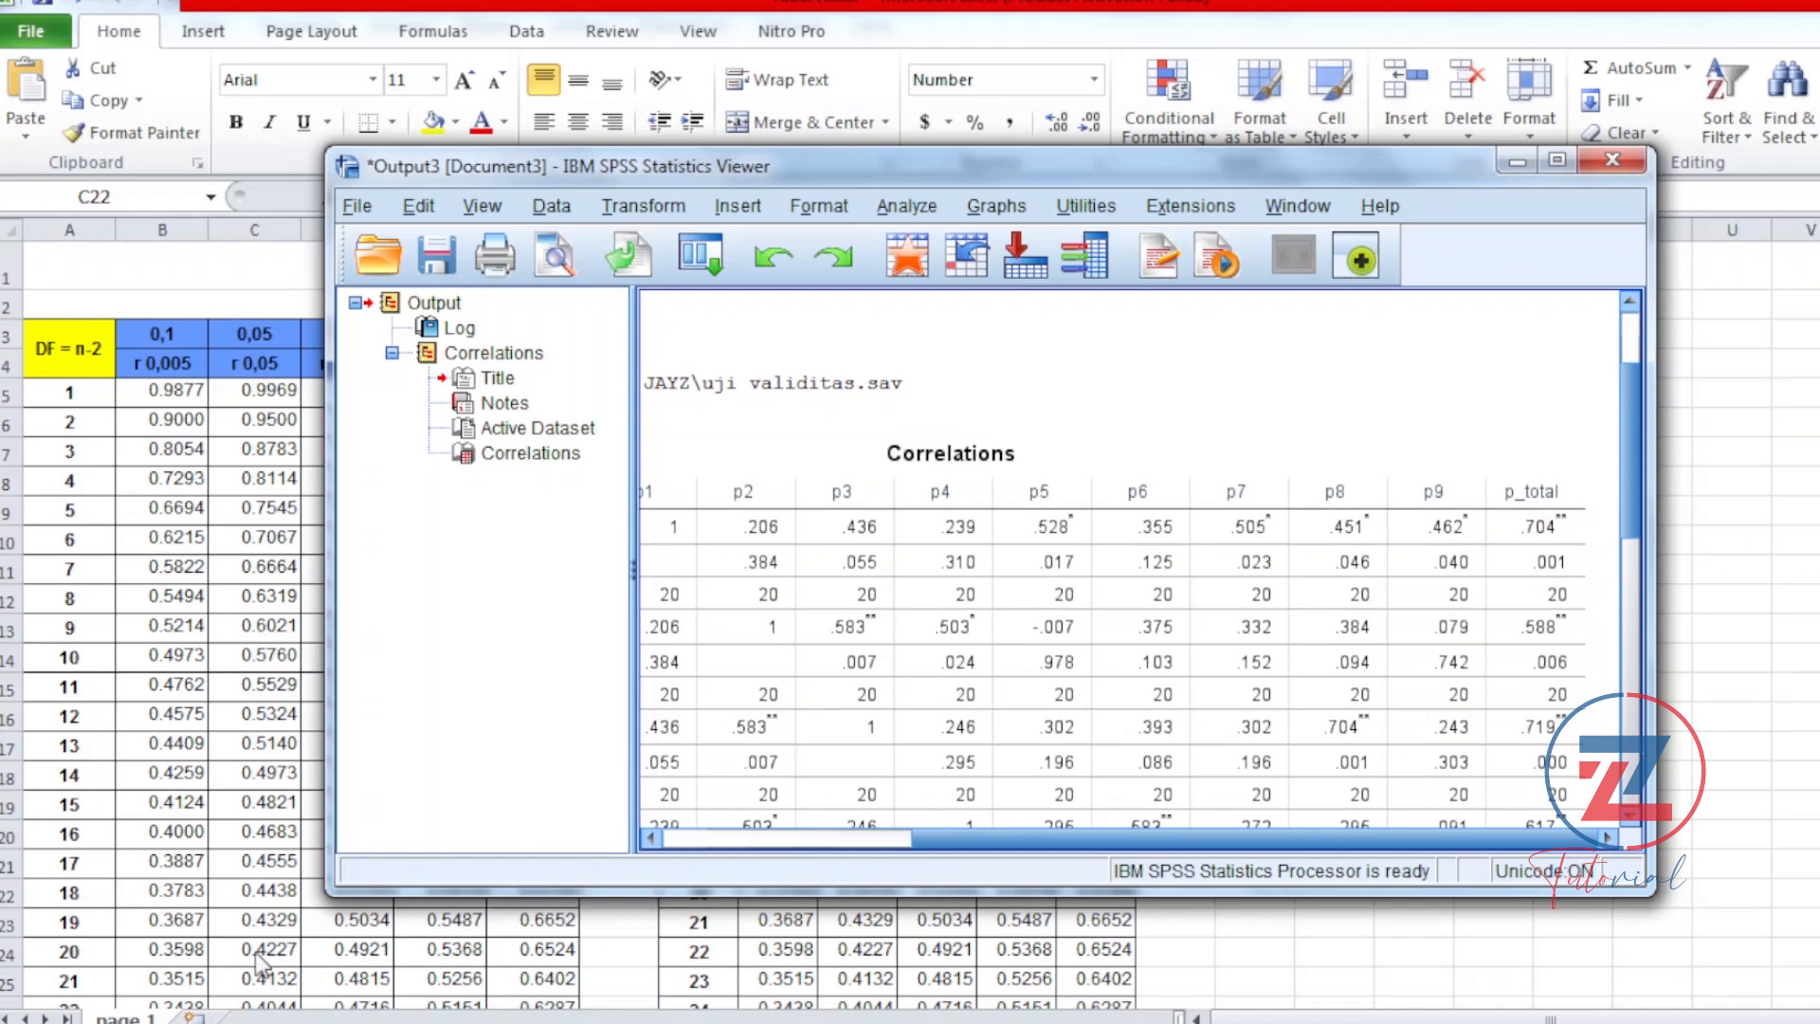
left_click(277, 894)
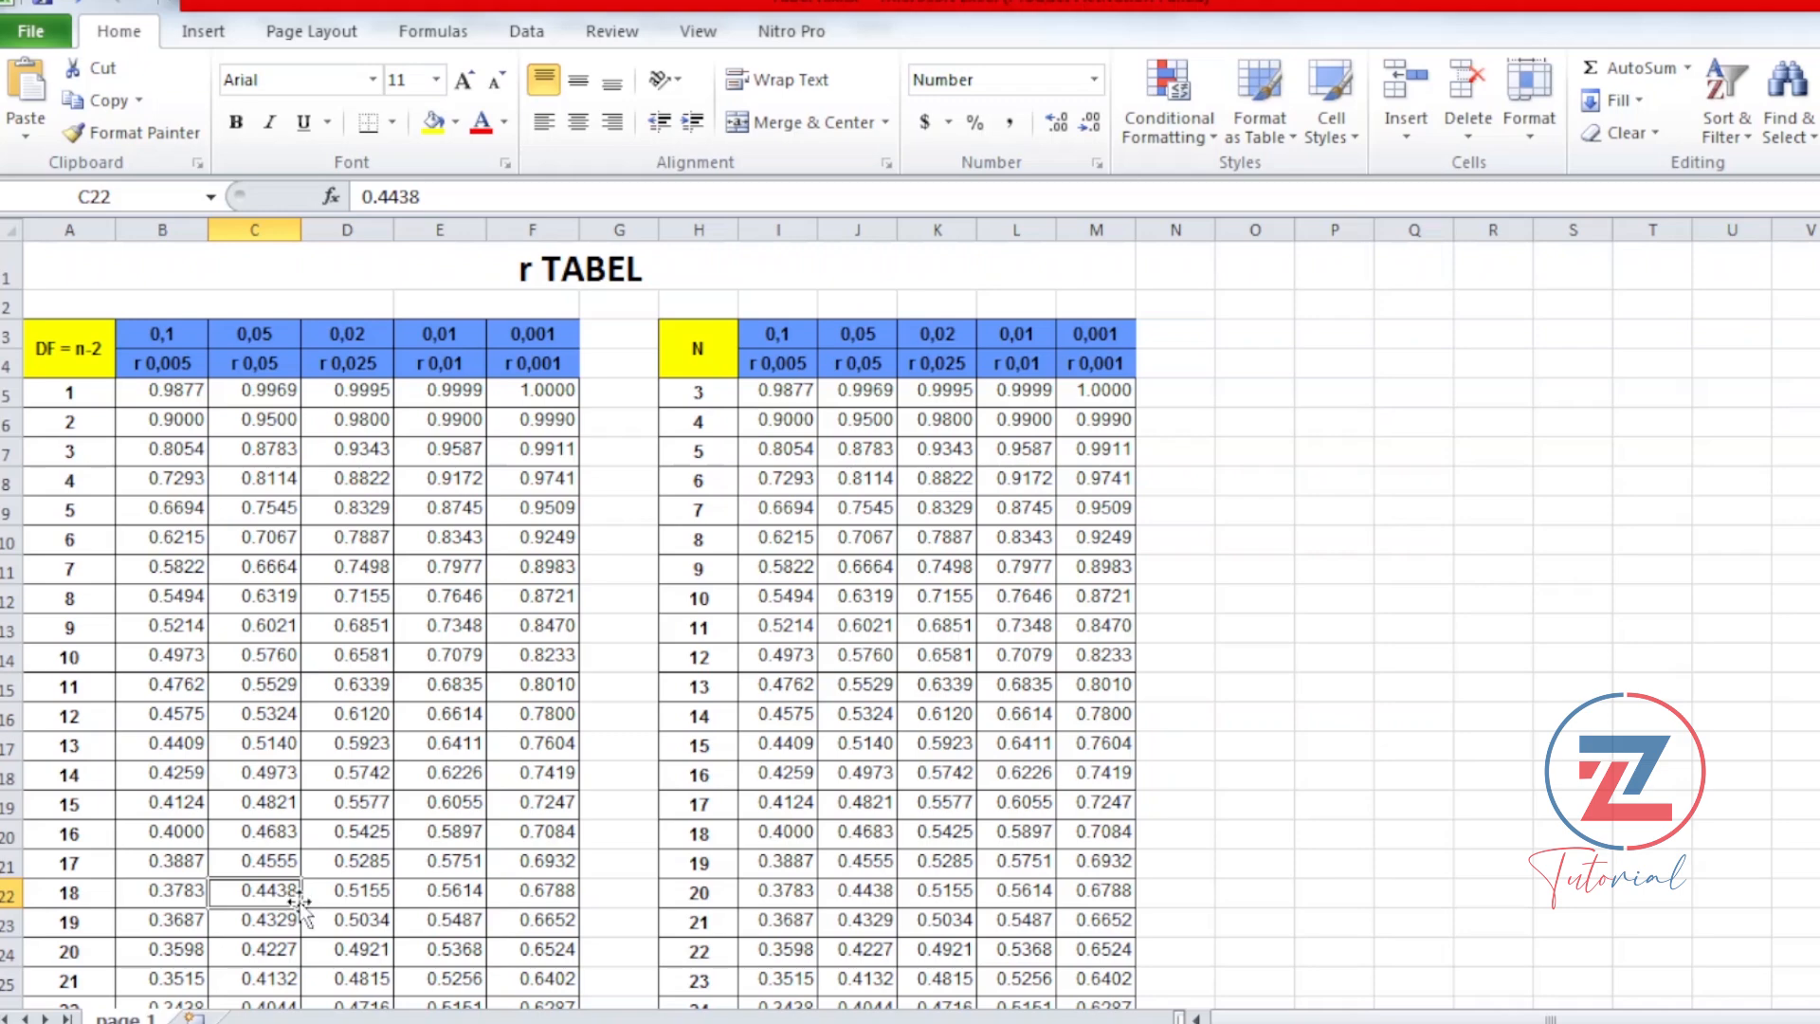
left_click(542, 995)
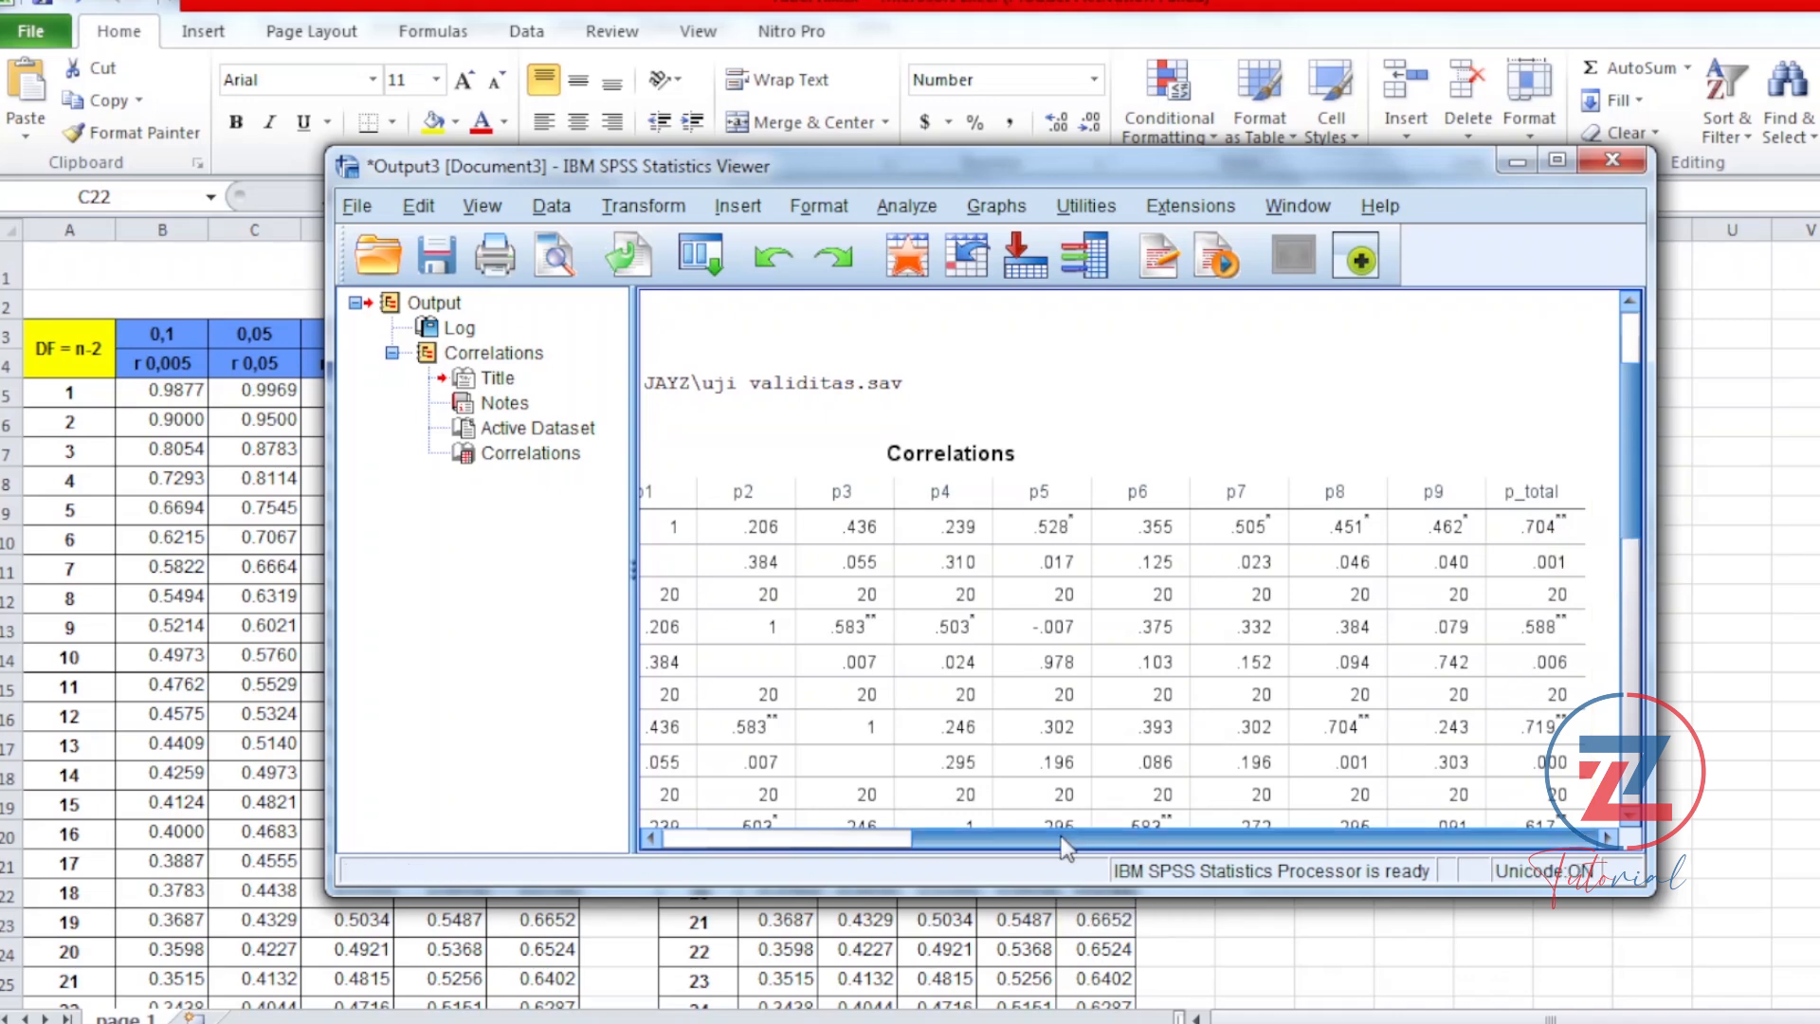
left_click_drag(1061, 836, 787, 743)
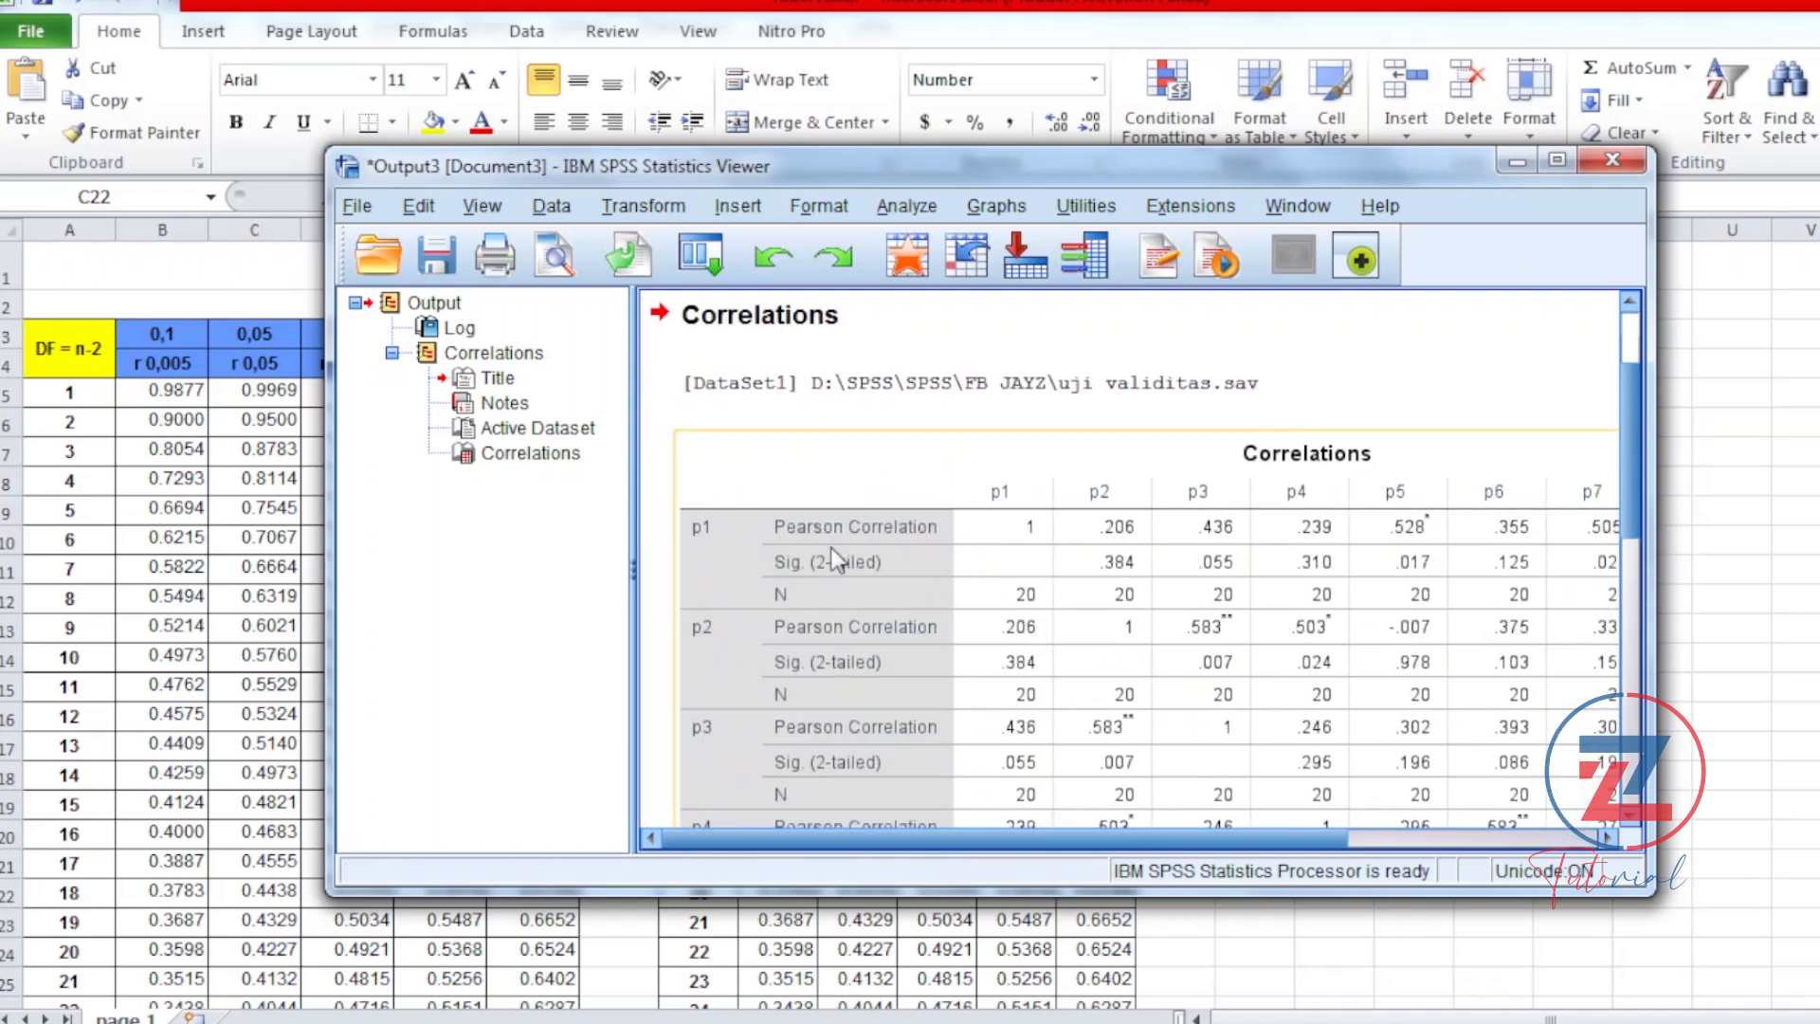
left_click_drag(886, 838, 1289, 850)
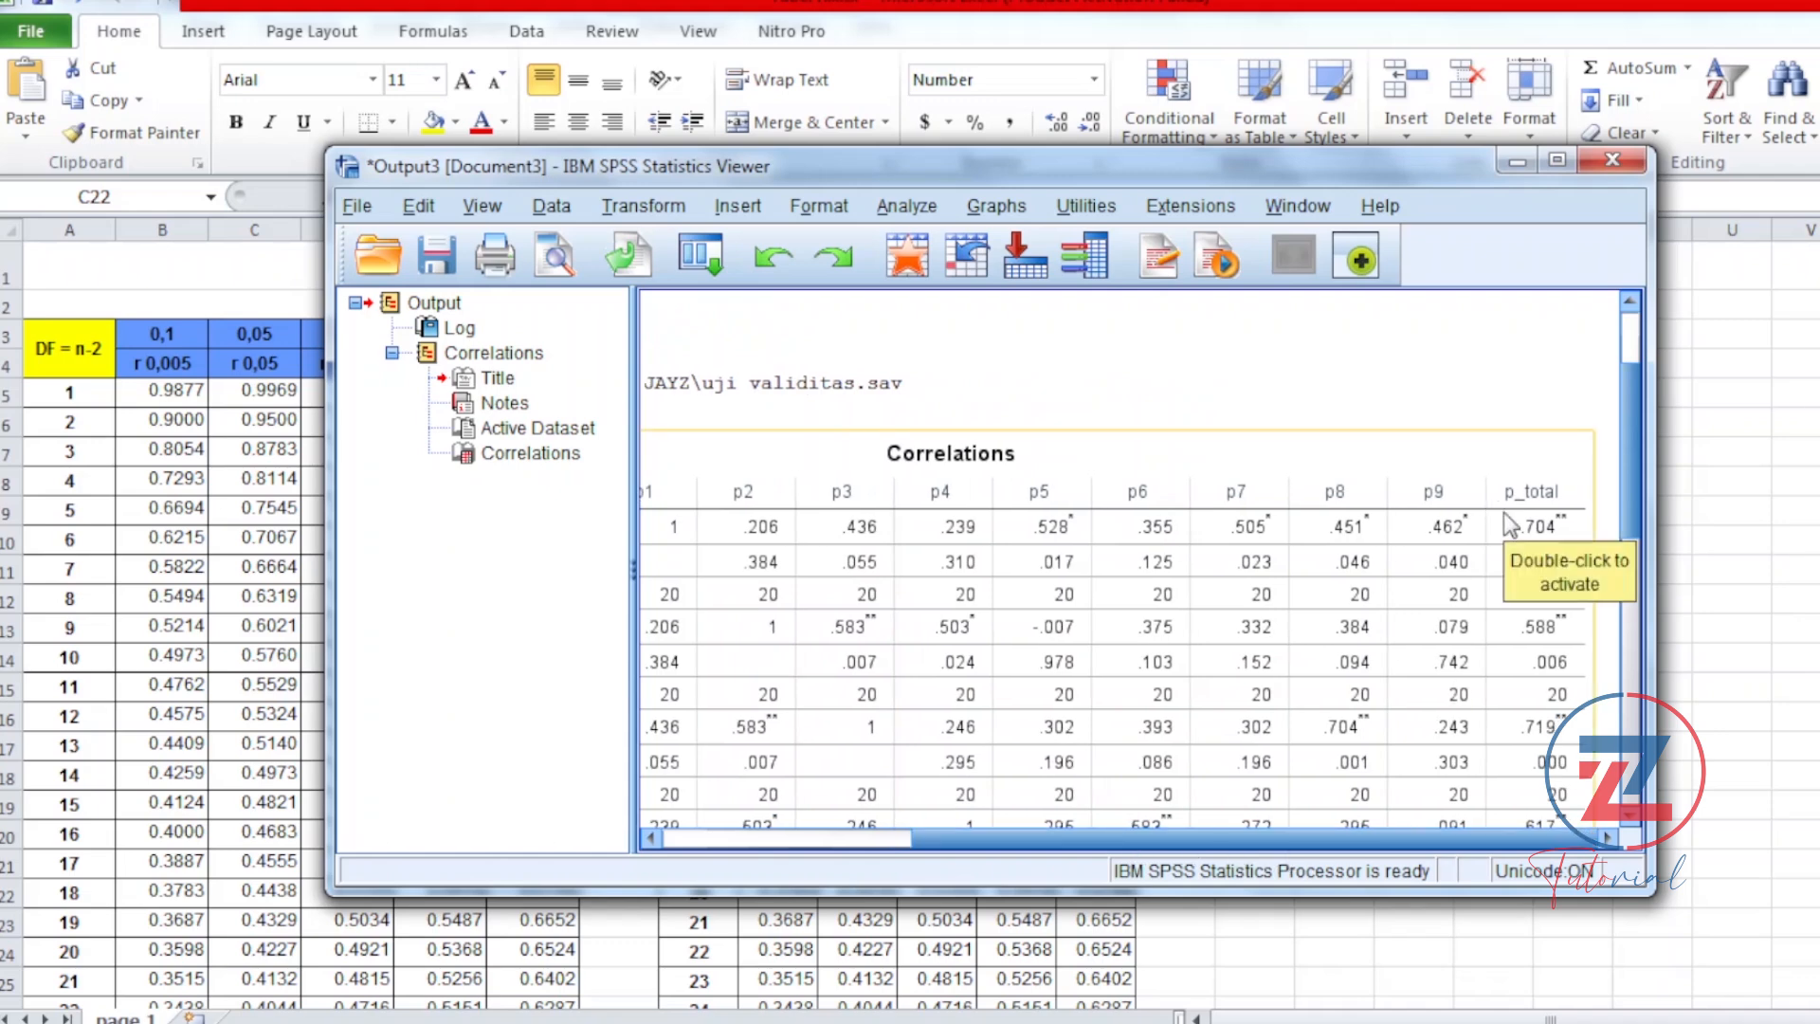
left_click_drag(1629, 432, 1647, 347)
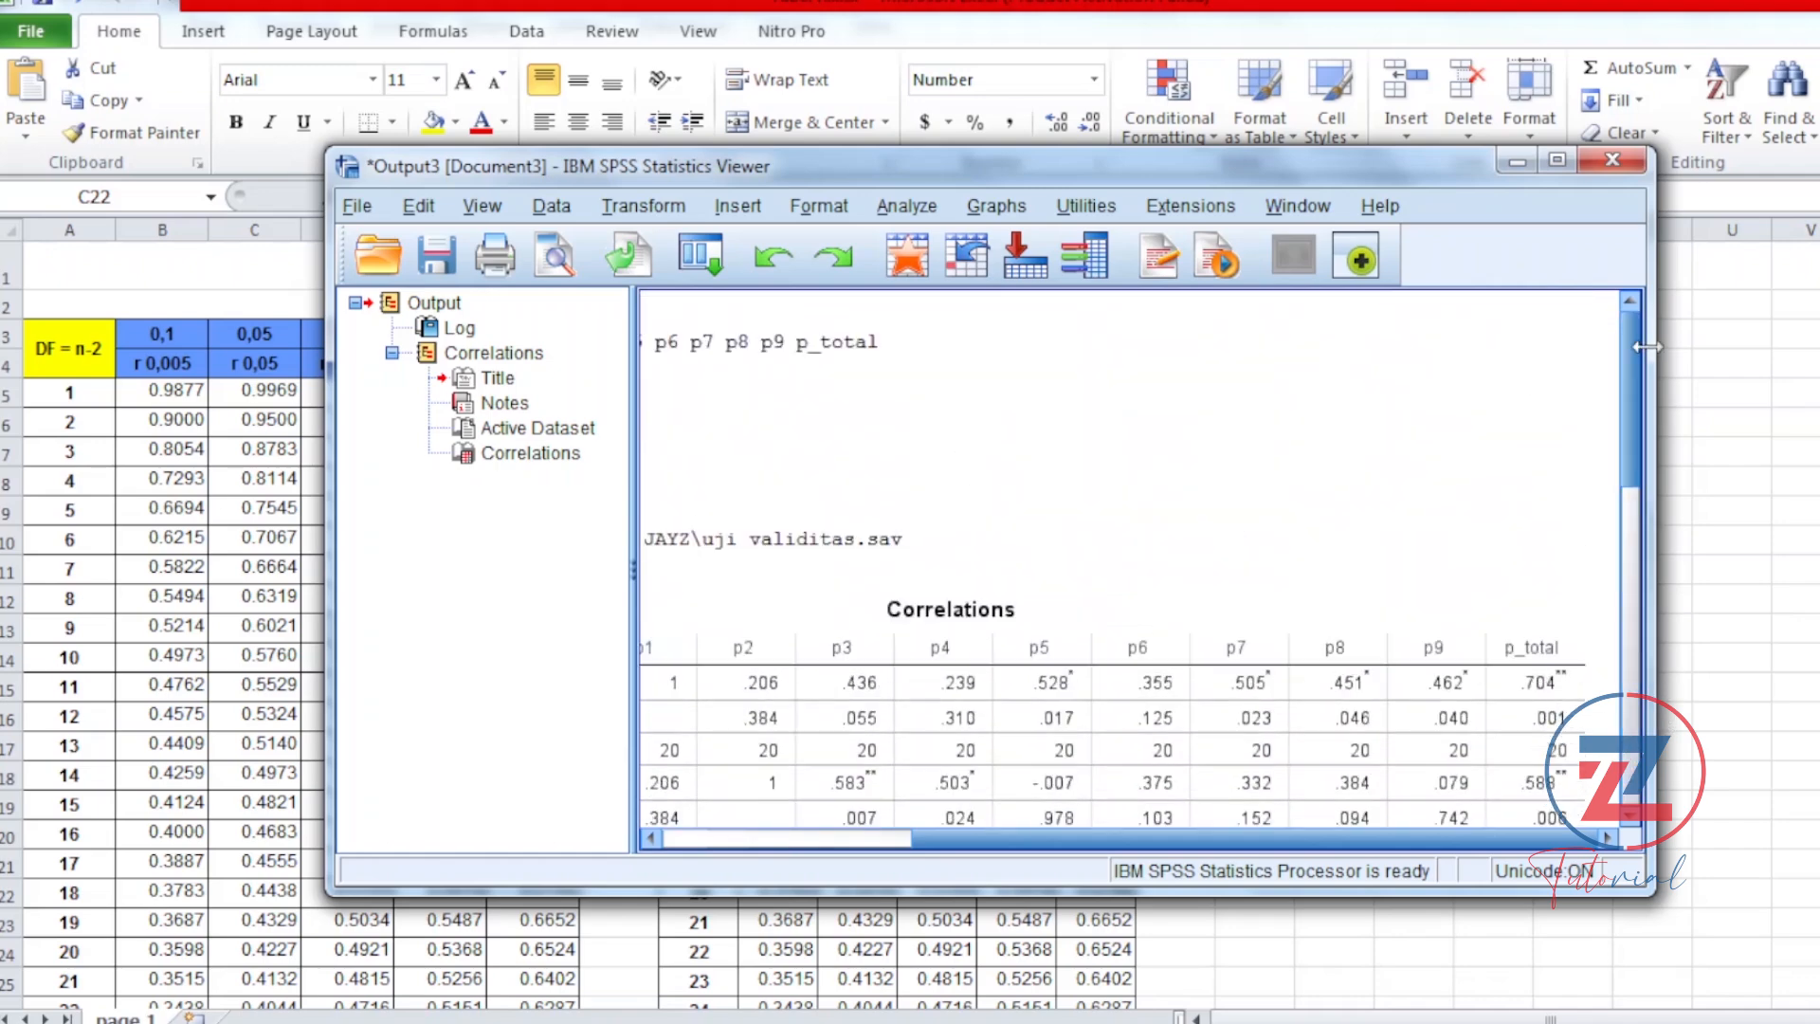
left_click_drag(1275, 847, 1026, 841)
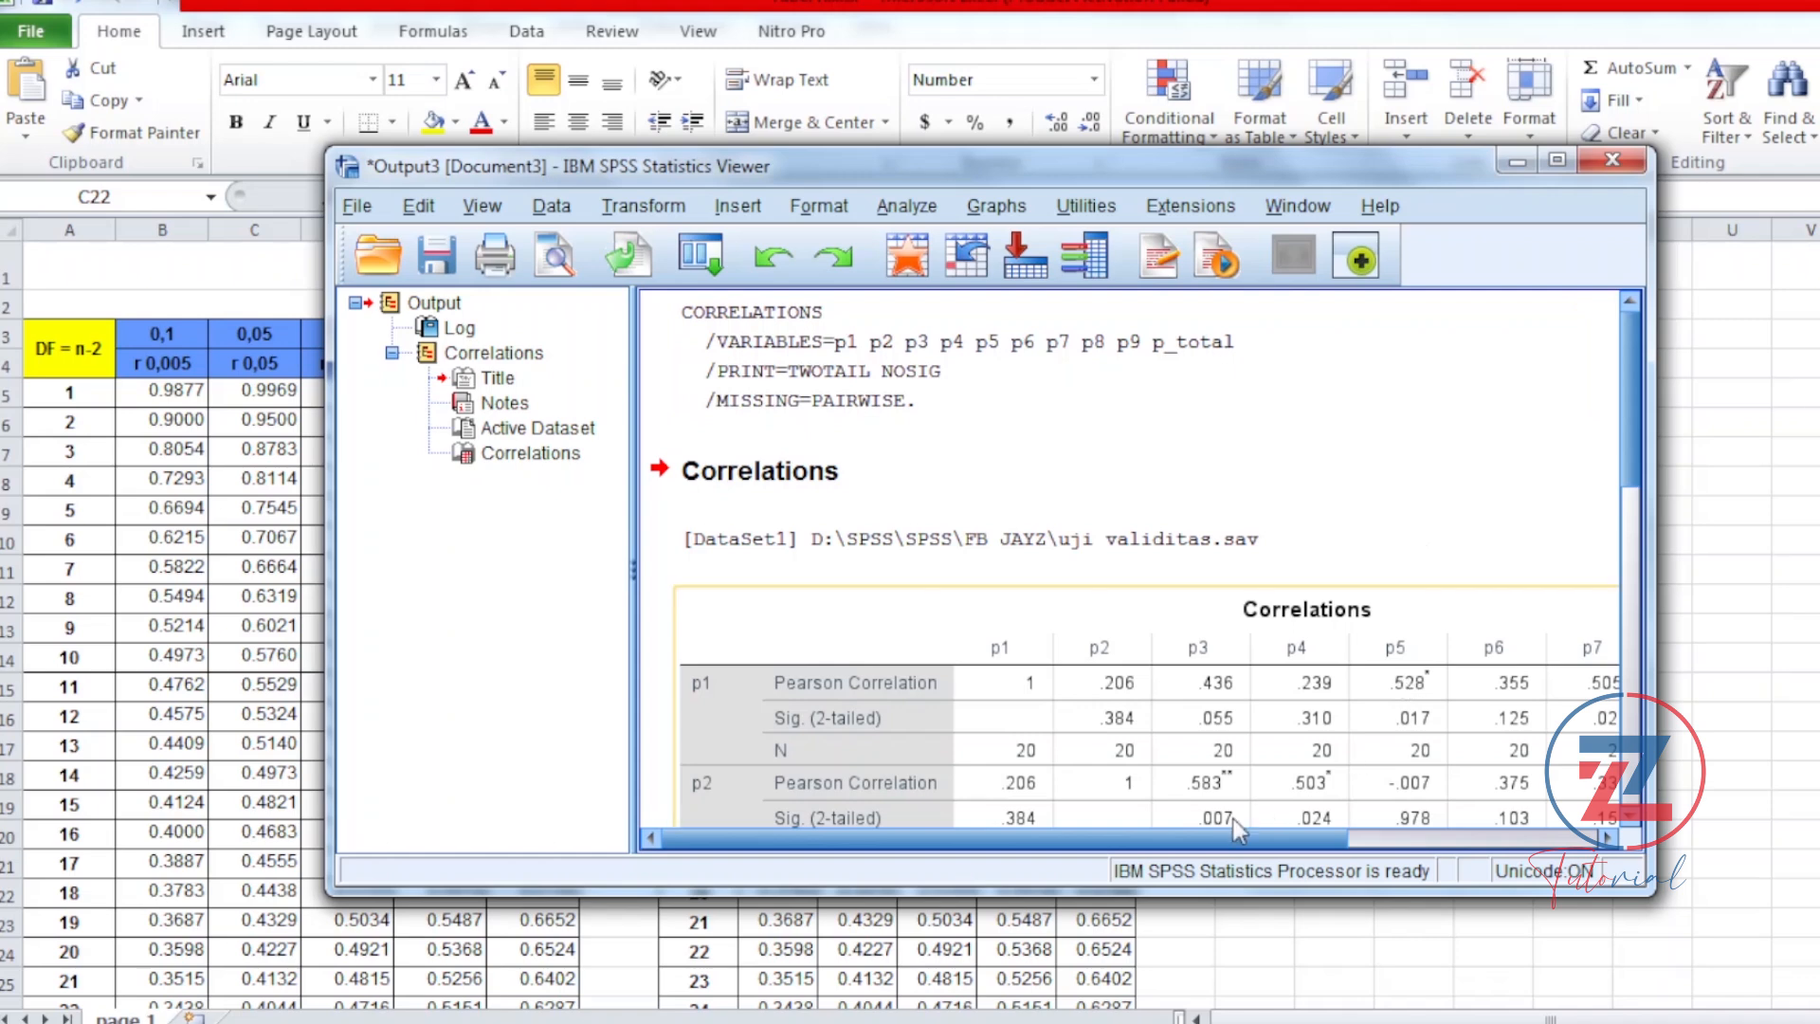
mouse_move(1219, 838)
left_mouse_down()
mouse_move(1494, 856)
mouse_move(1242, 846)
left_mouse_up()
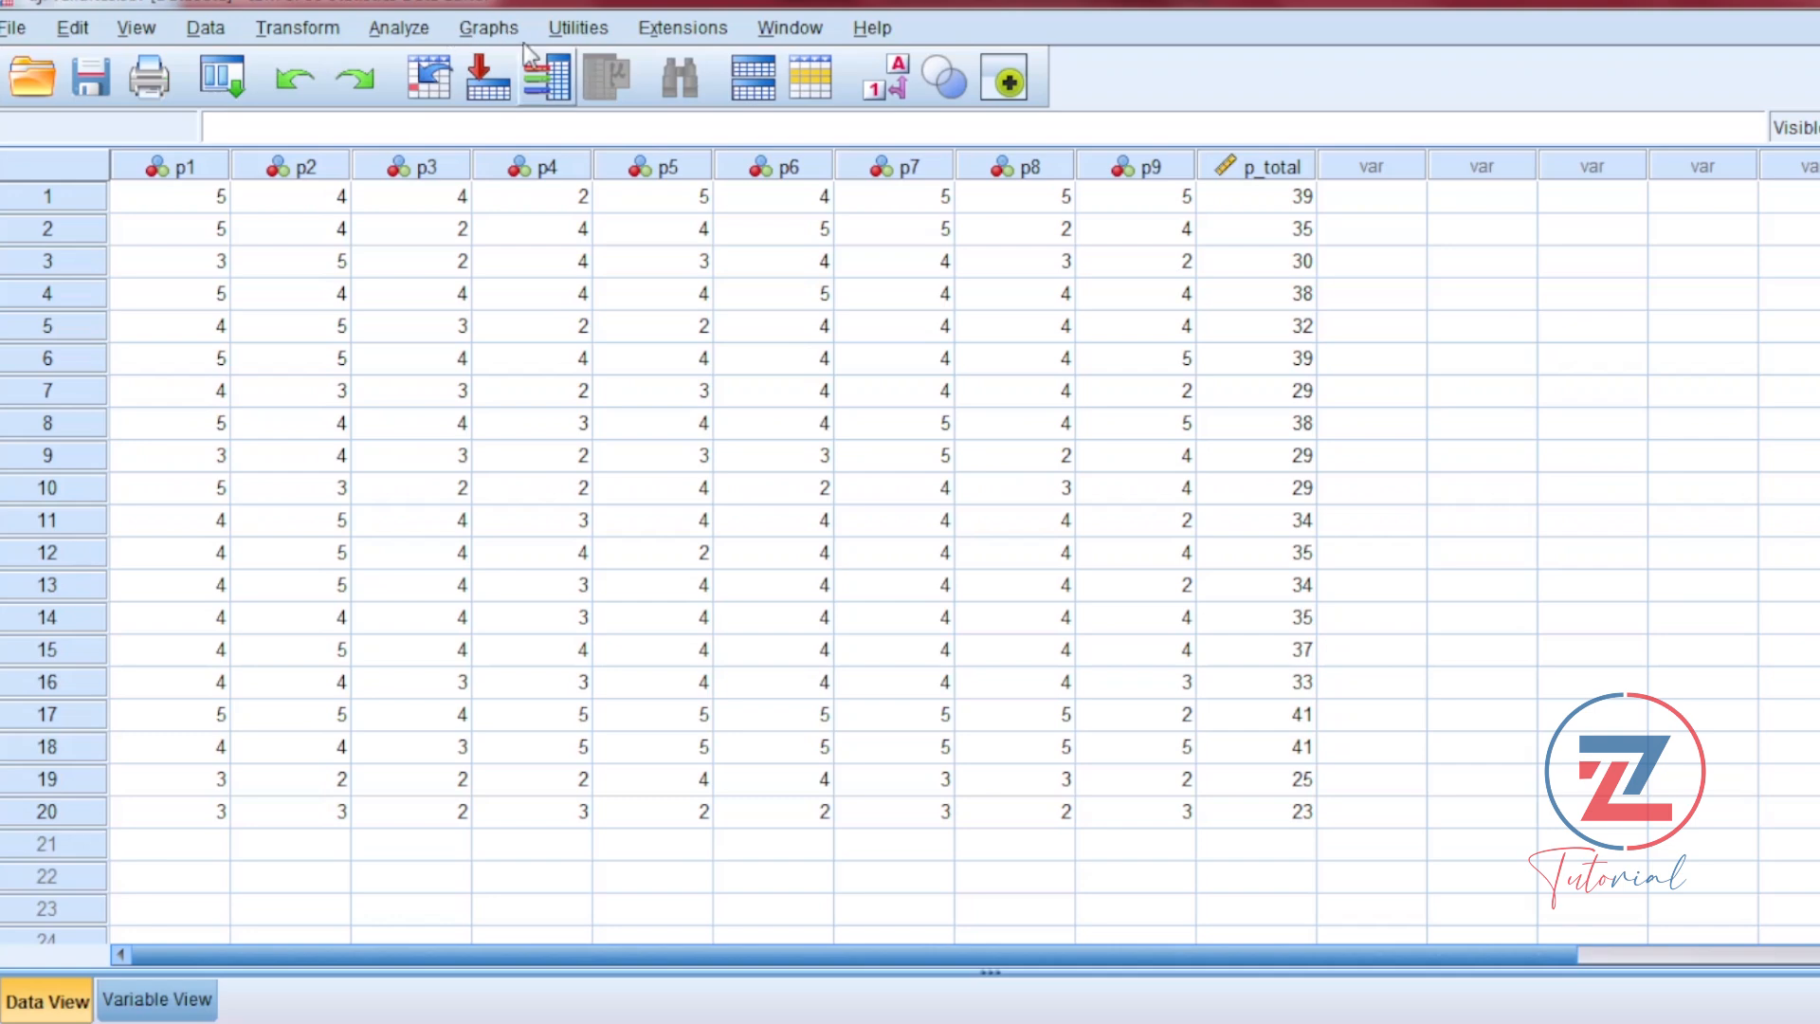
Step: Set up a scale Reliability Analysis in the SPSS data sheet with p1 through p9 as the items, leaving out p_total
left_click(402, 29)
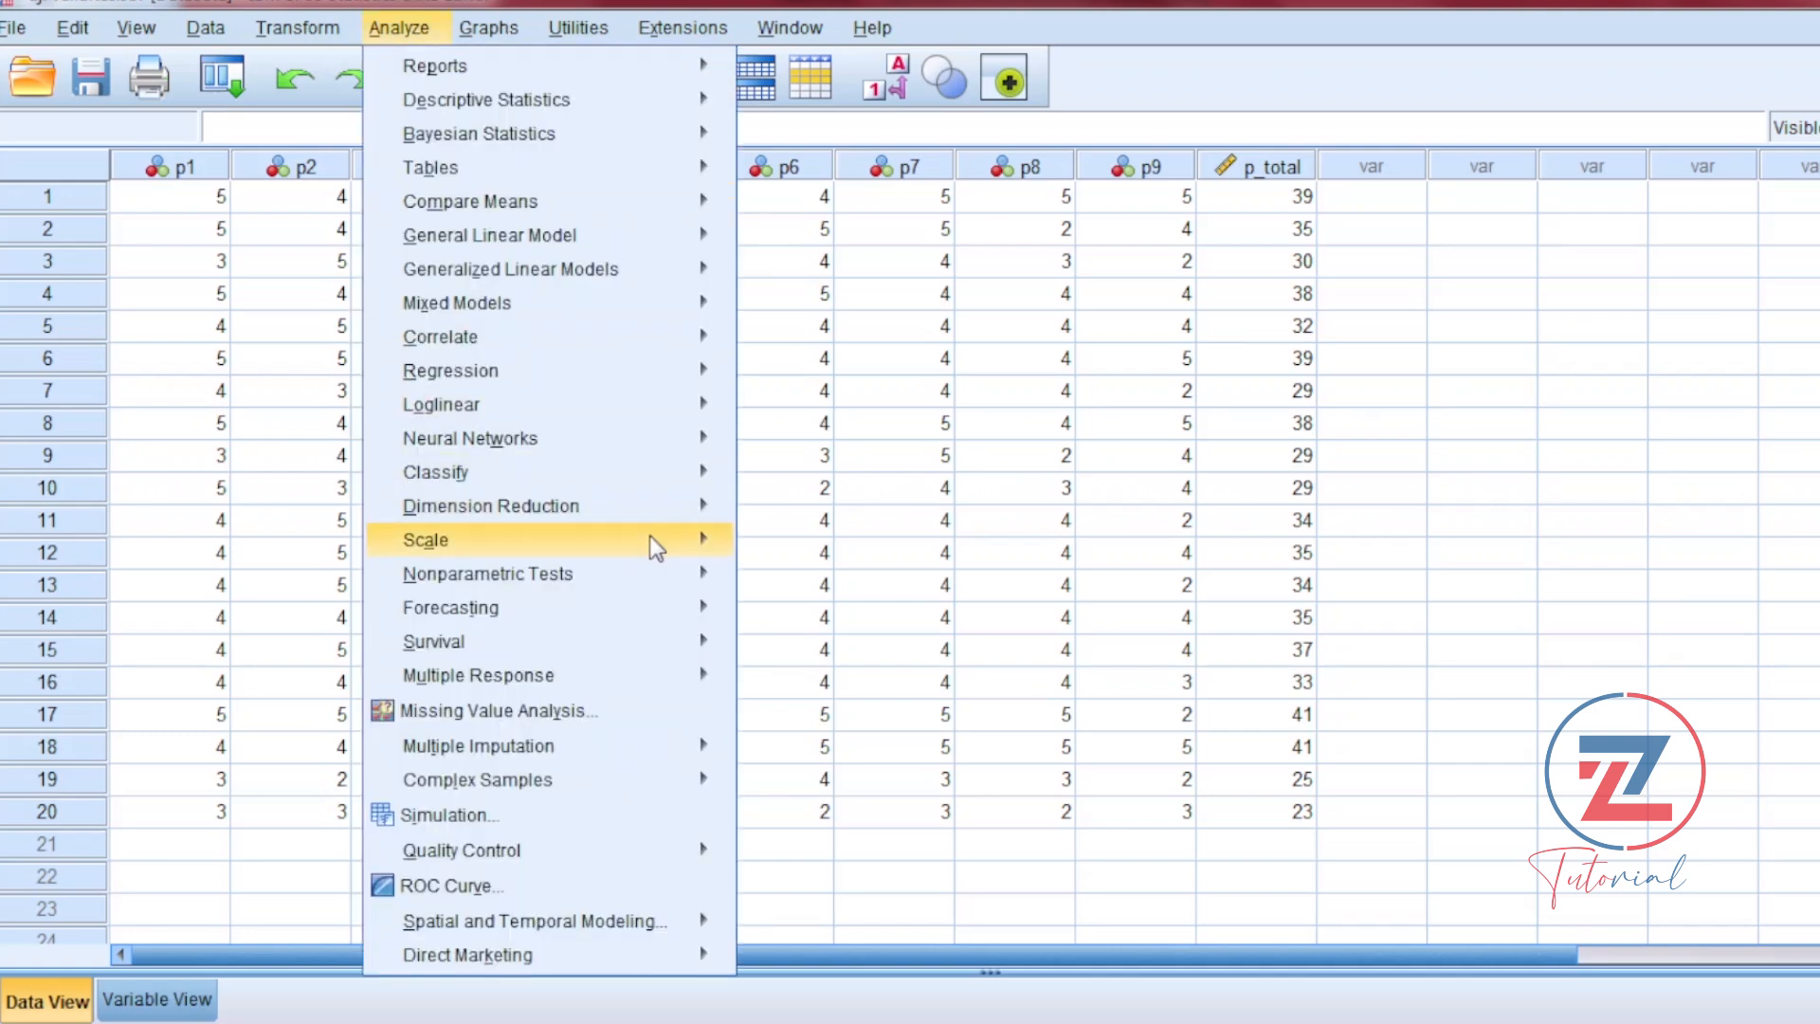
mouse_move(654, 550)
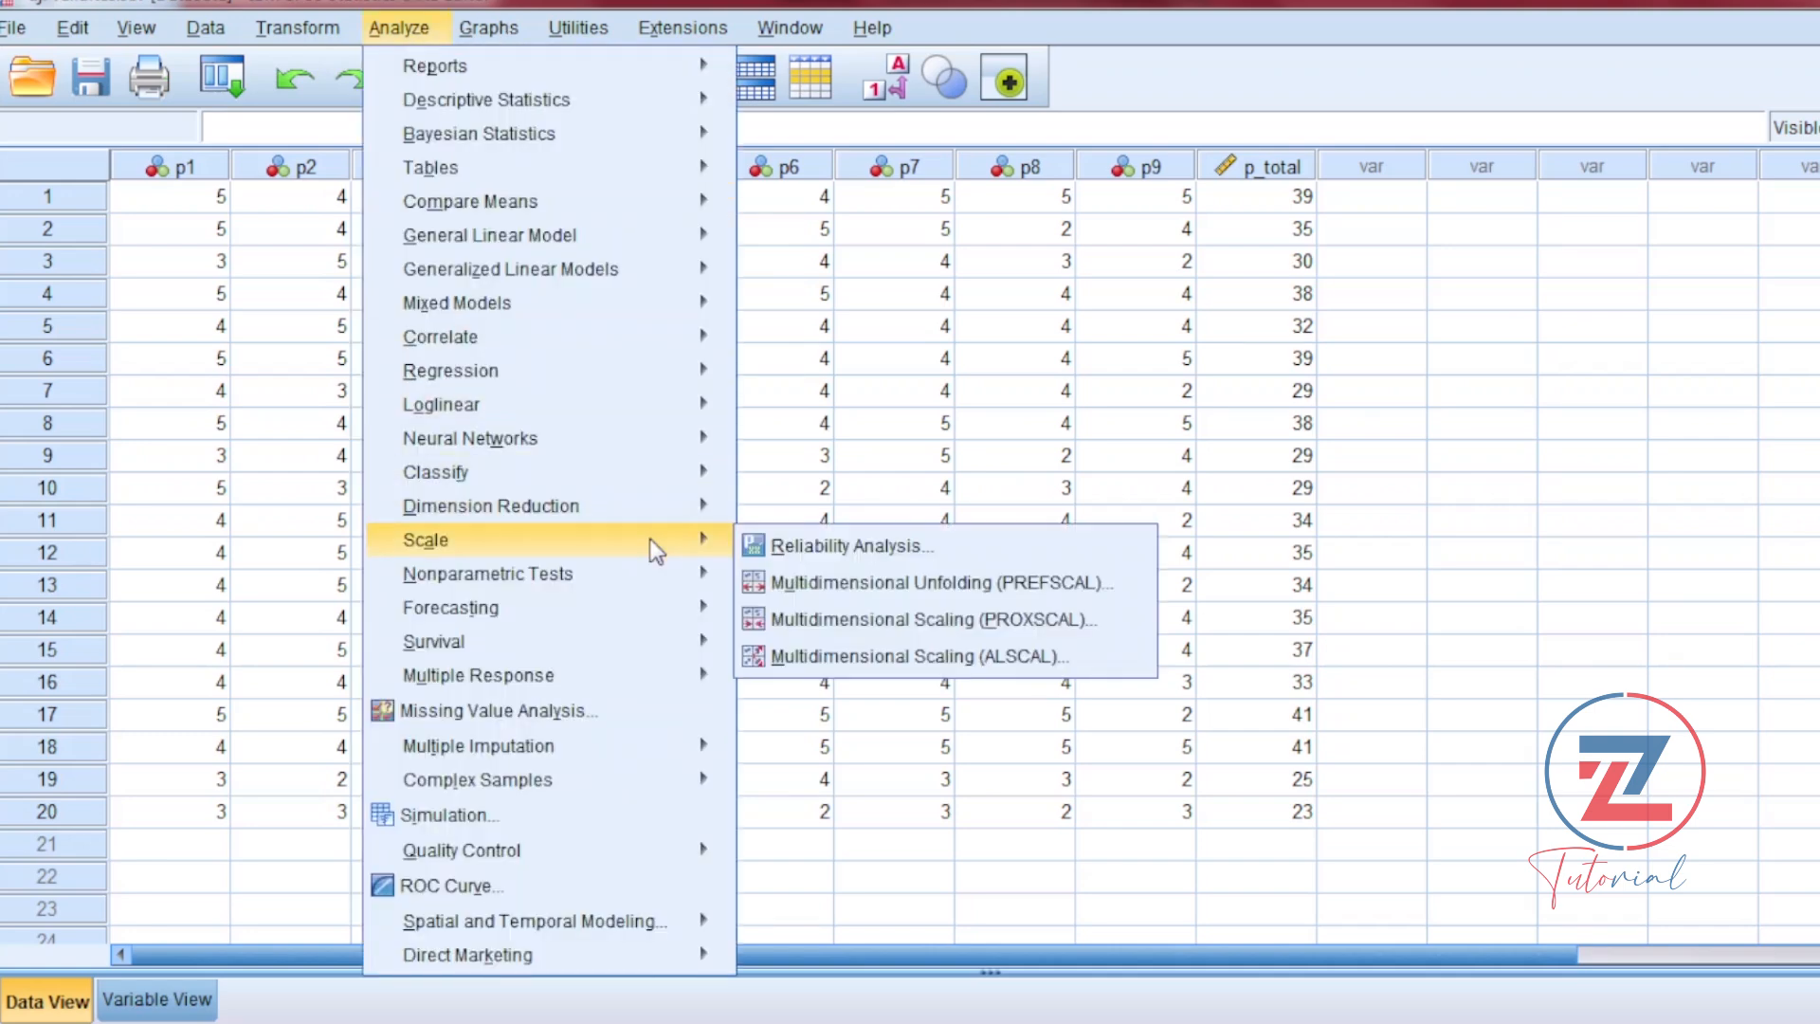
left_click(805, 547)
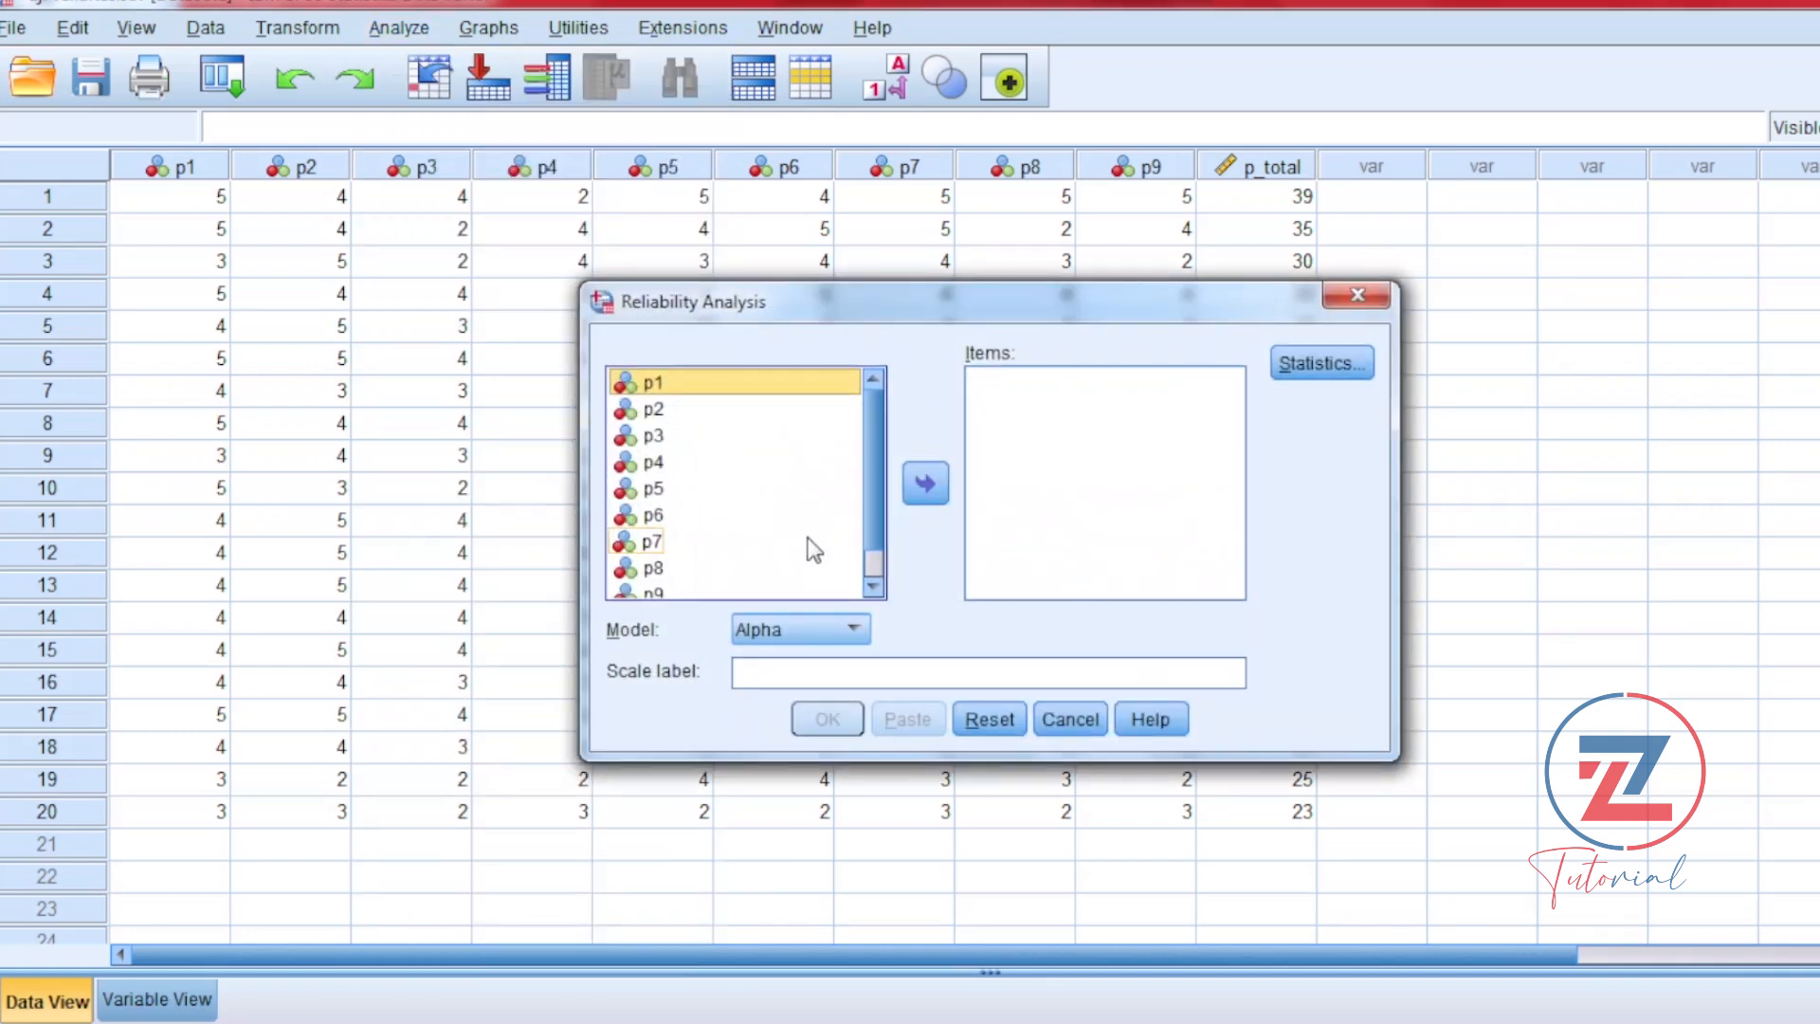
mouse_move(876, 498)
left_mouse_down()
mouse_move(874, 531)
mouse_move(875, 428)
mouse_move(873, 523)
left_mouse_up()
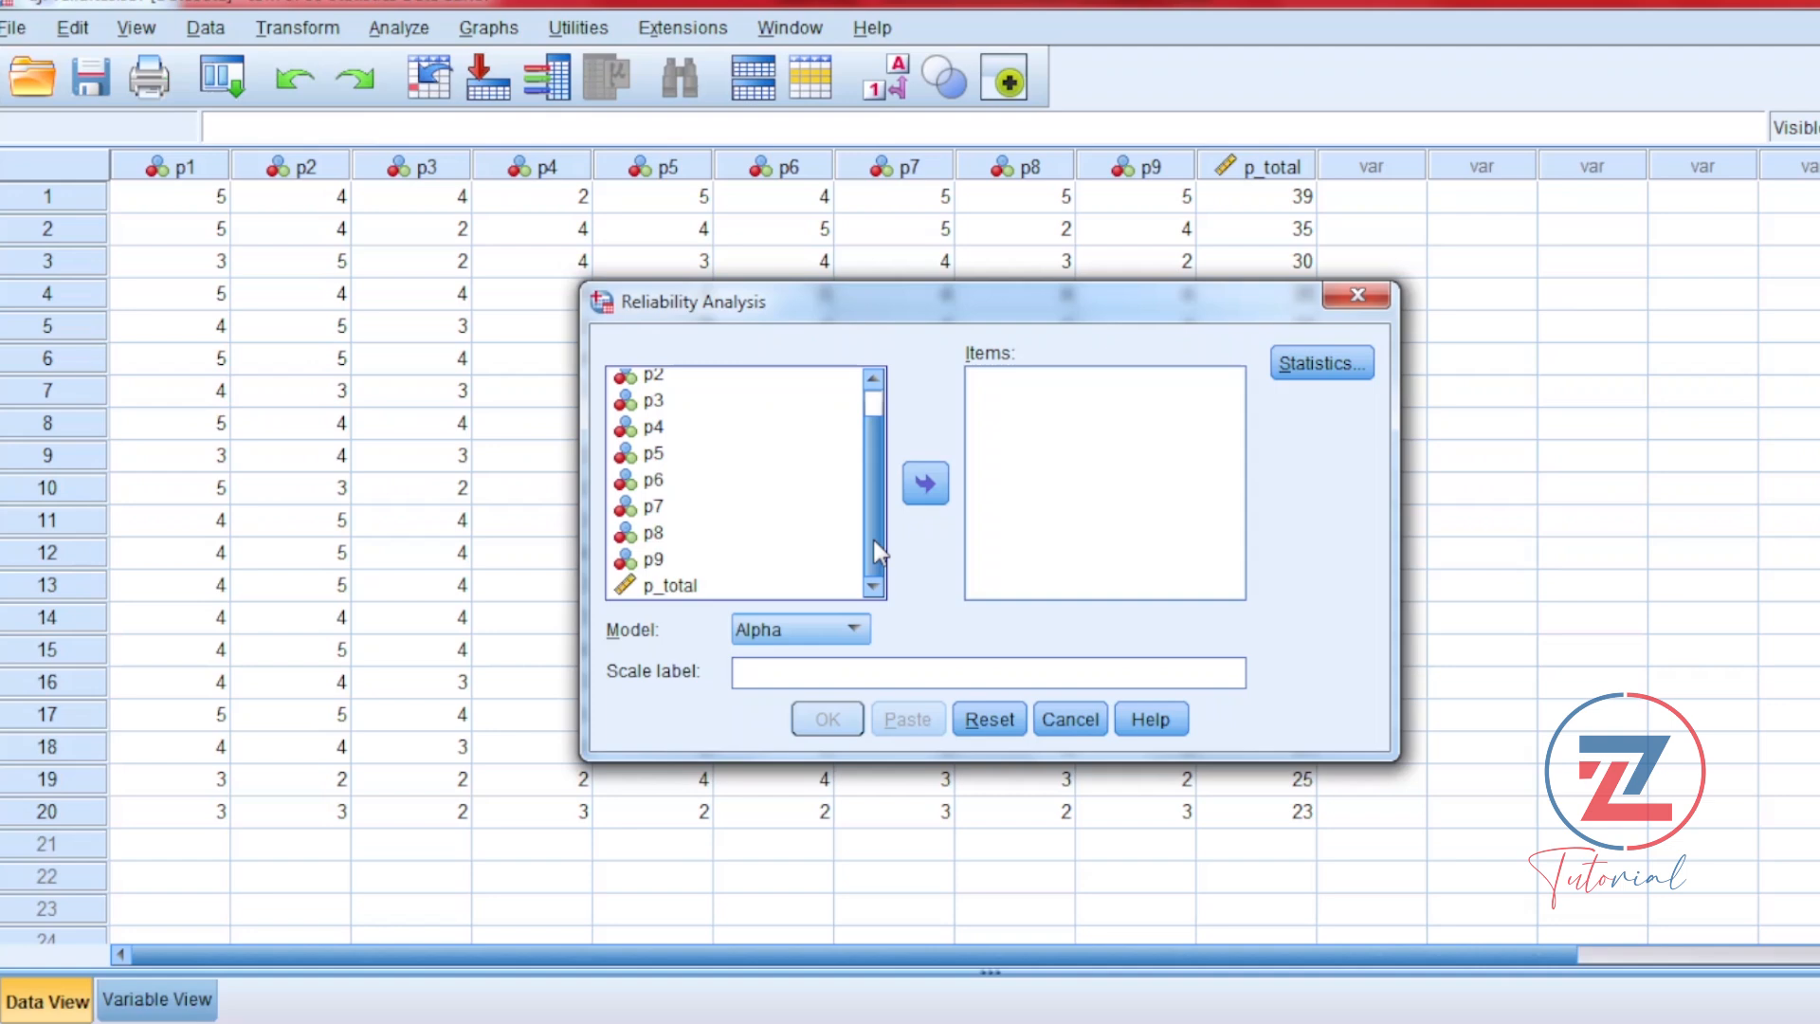
key("ctrl+a")
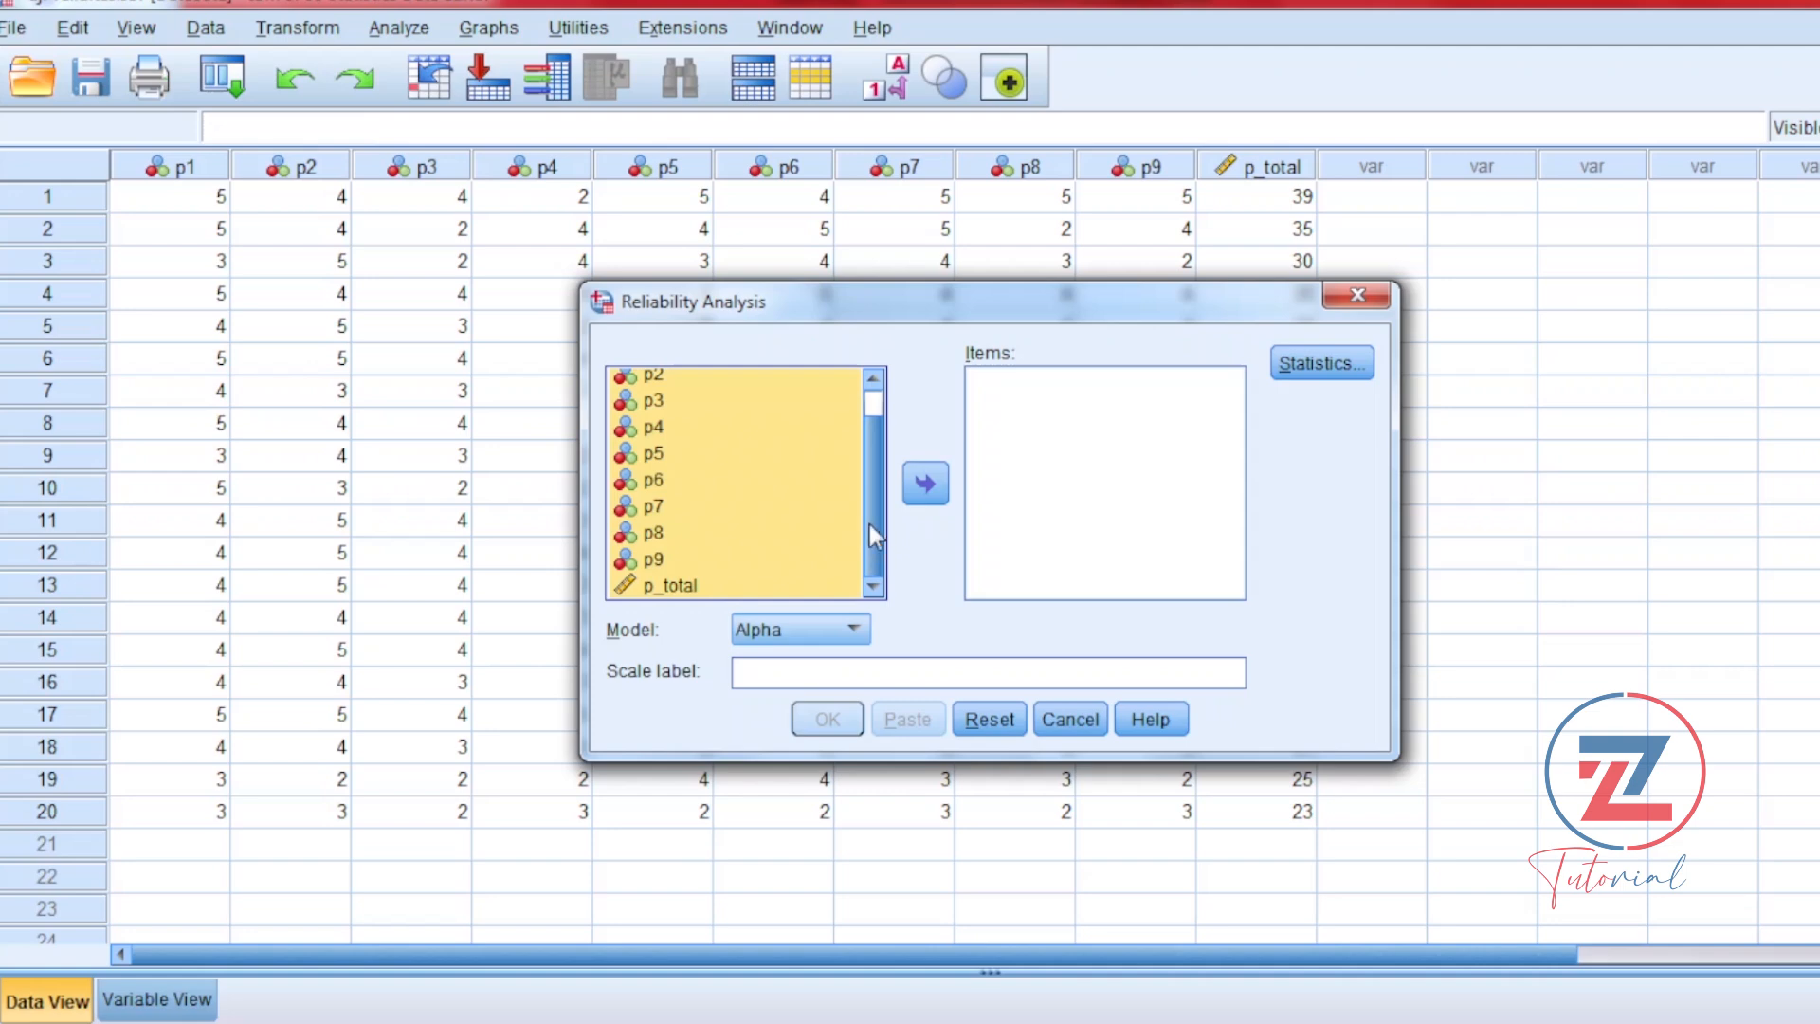
left_click(687, 588, "ctrl")
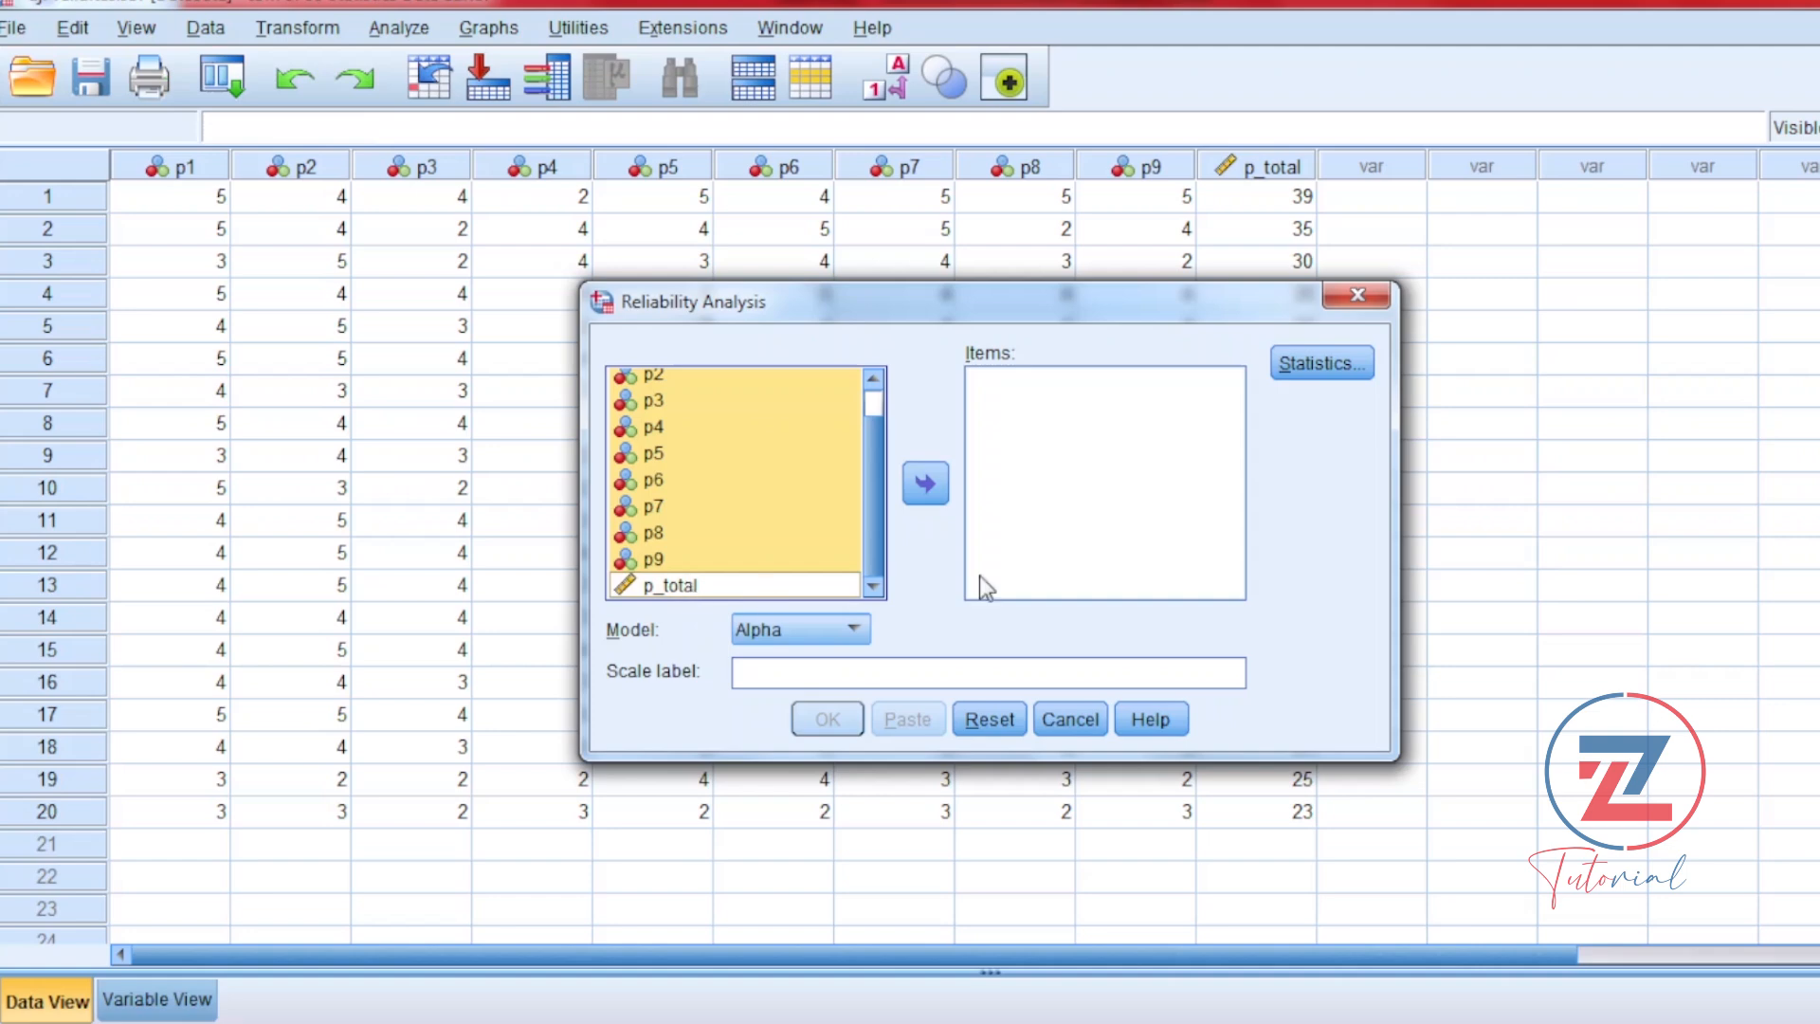
left_click(939, 491)
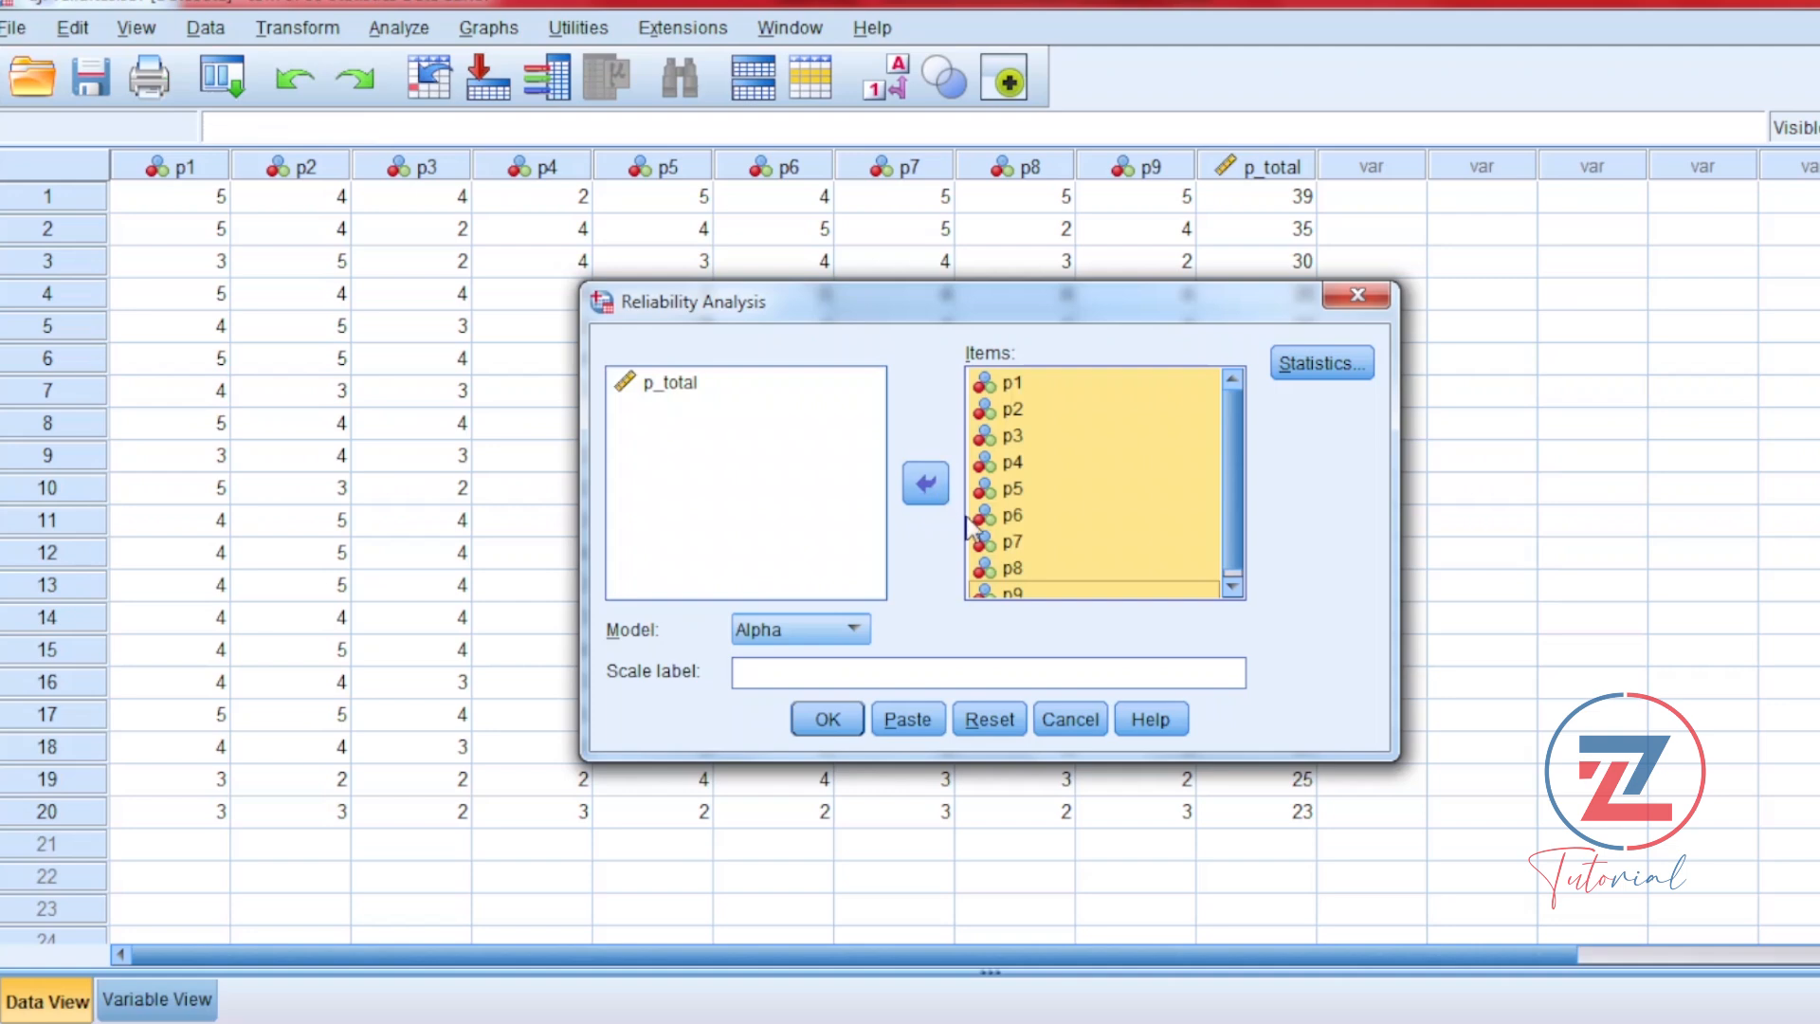
Step: Run the reliability analysis with the Scale if item deleted descriptives and view the Item-Total Statistics table in the output
left_click(1337, 366)
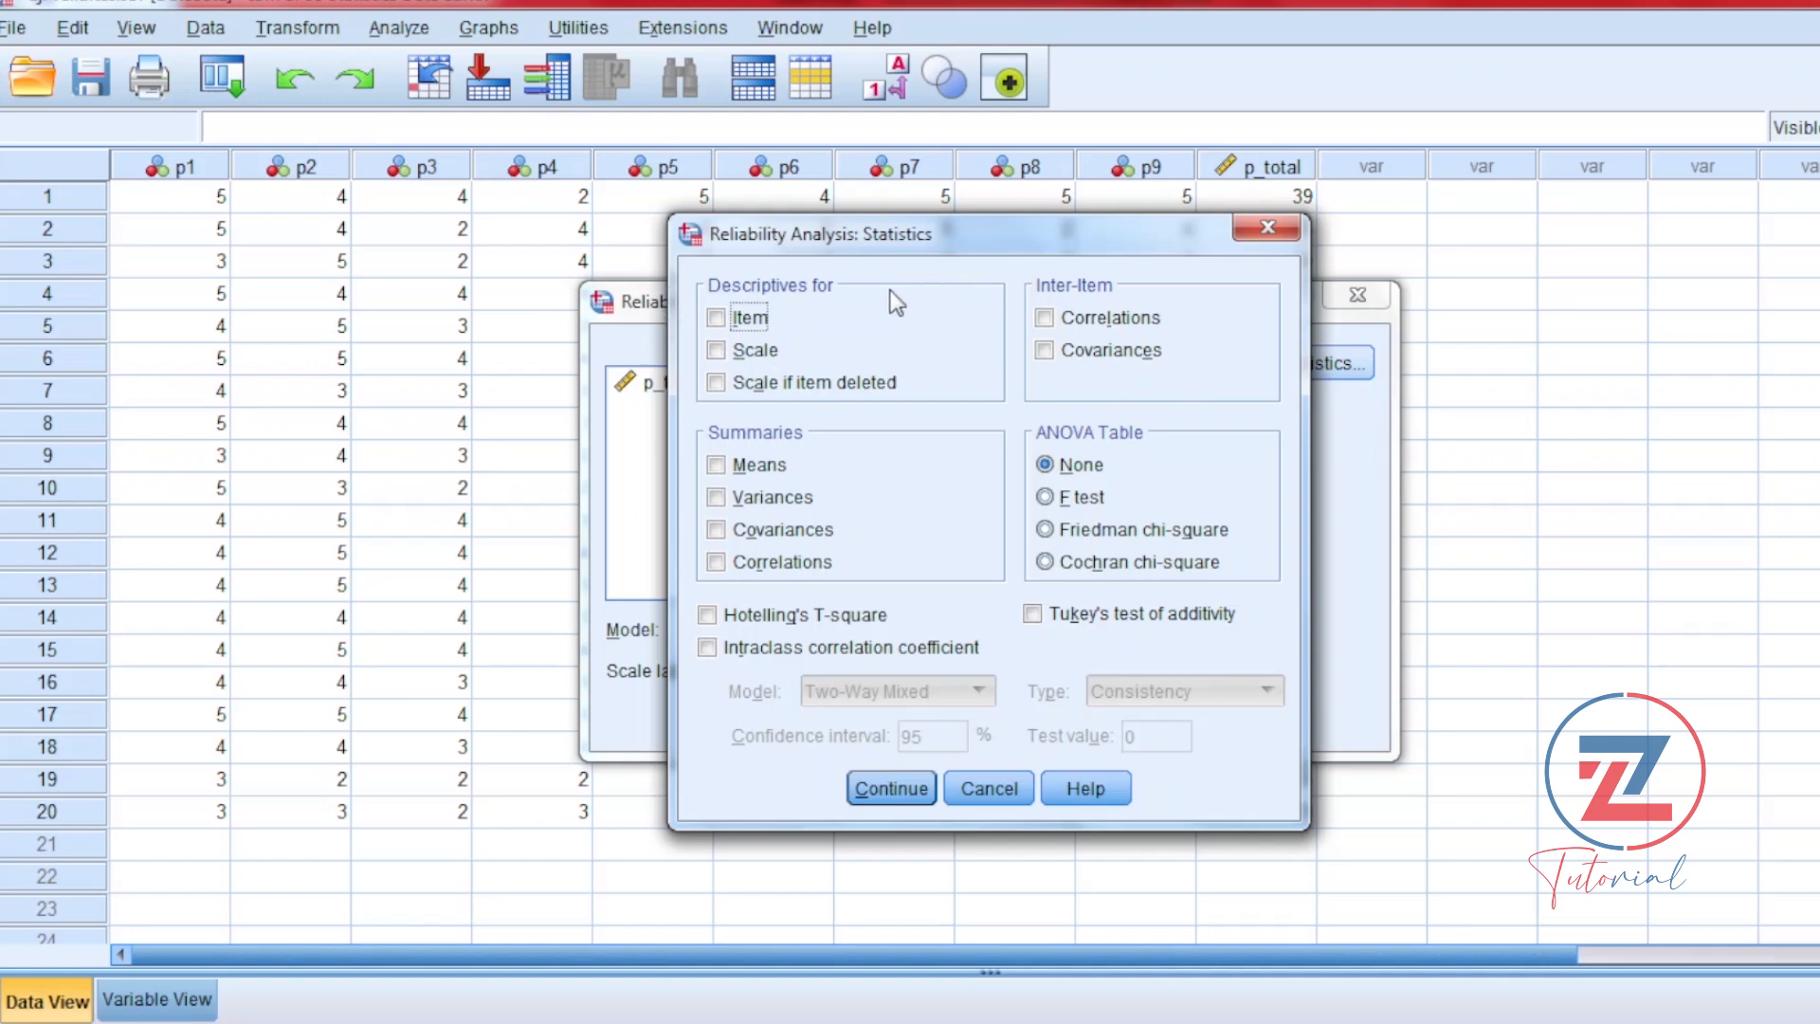
left_click(721, 383)
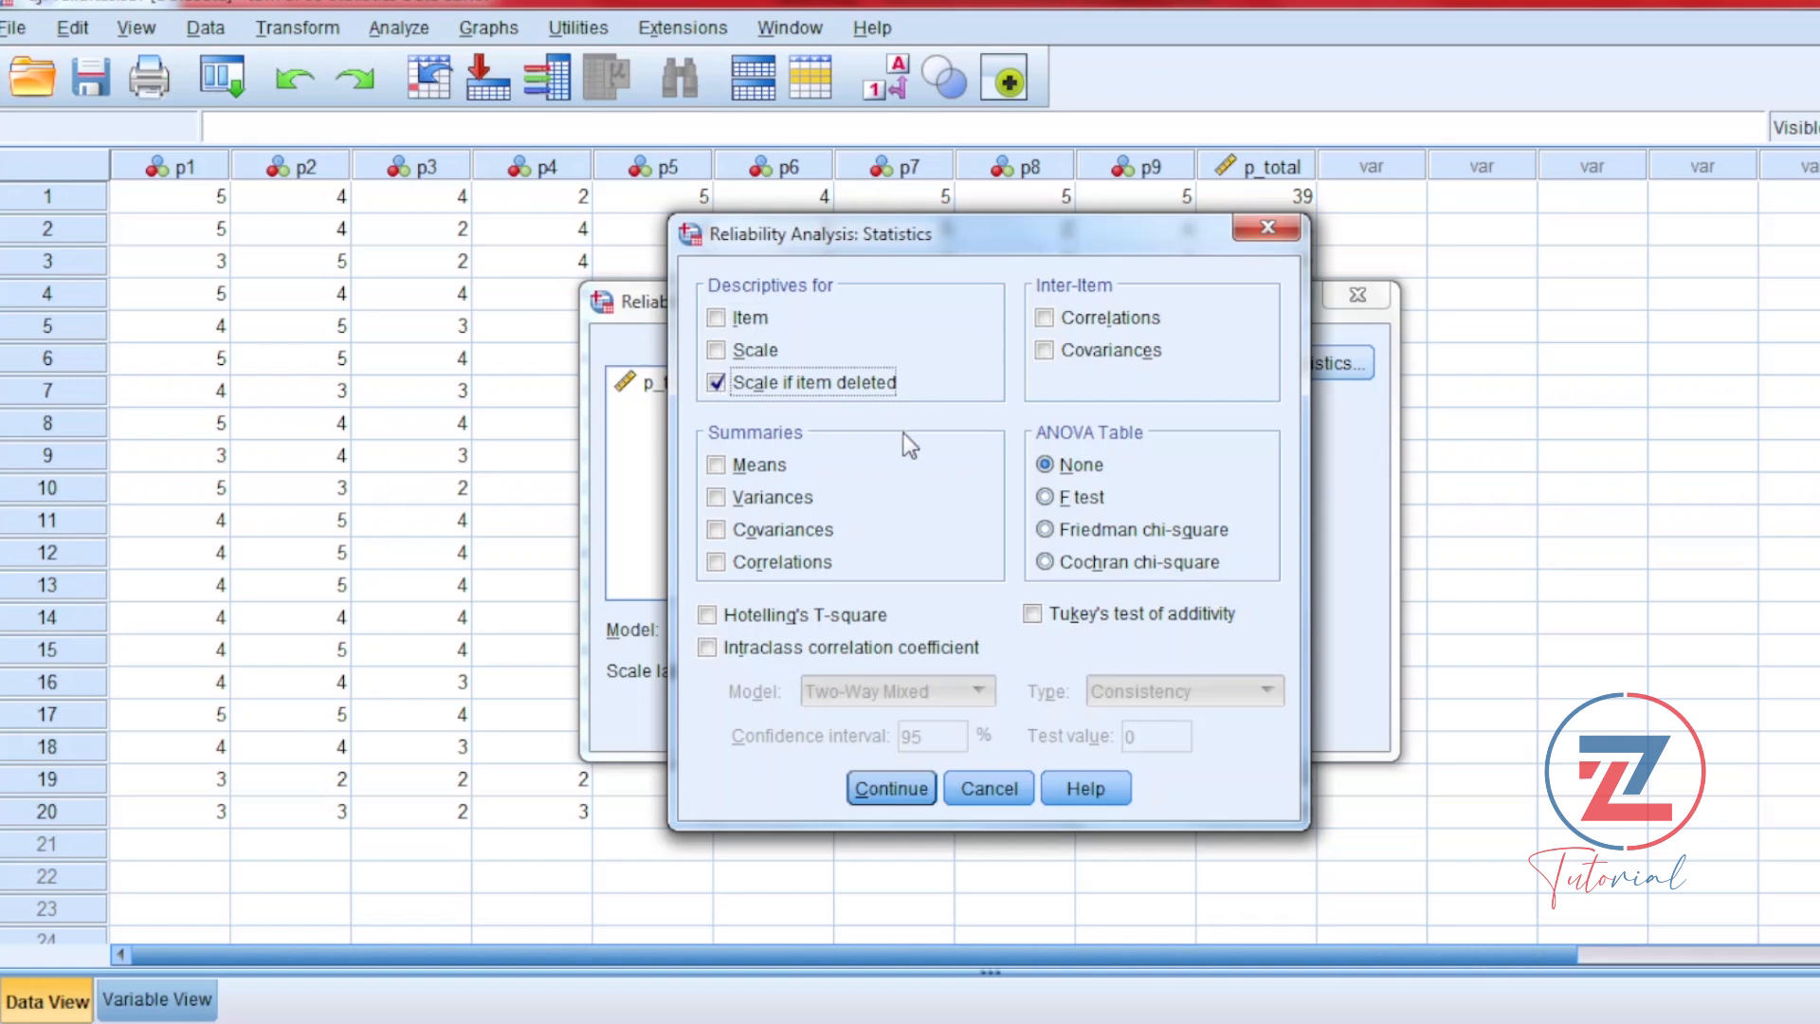
left_click(910, 792)
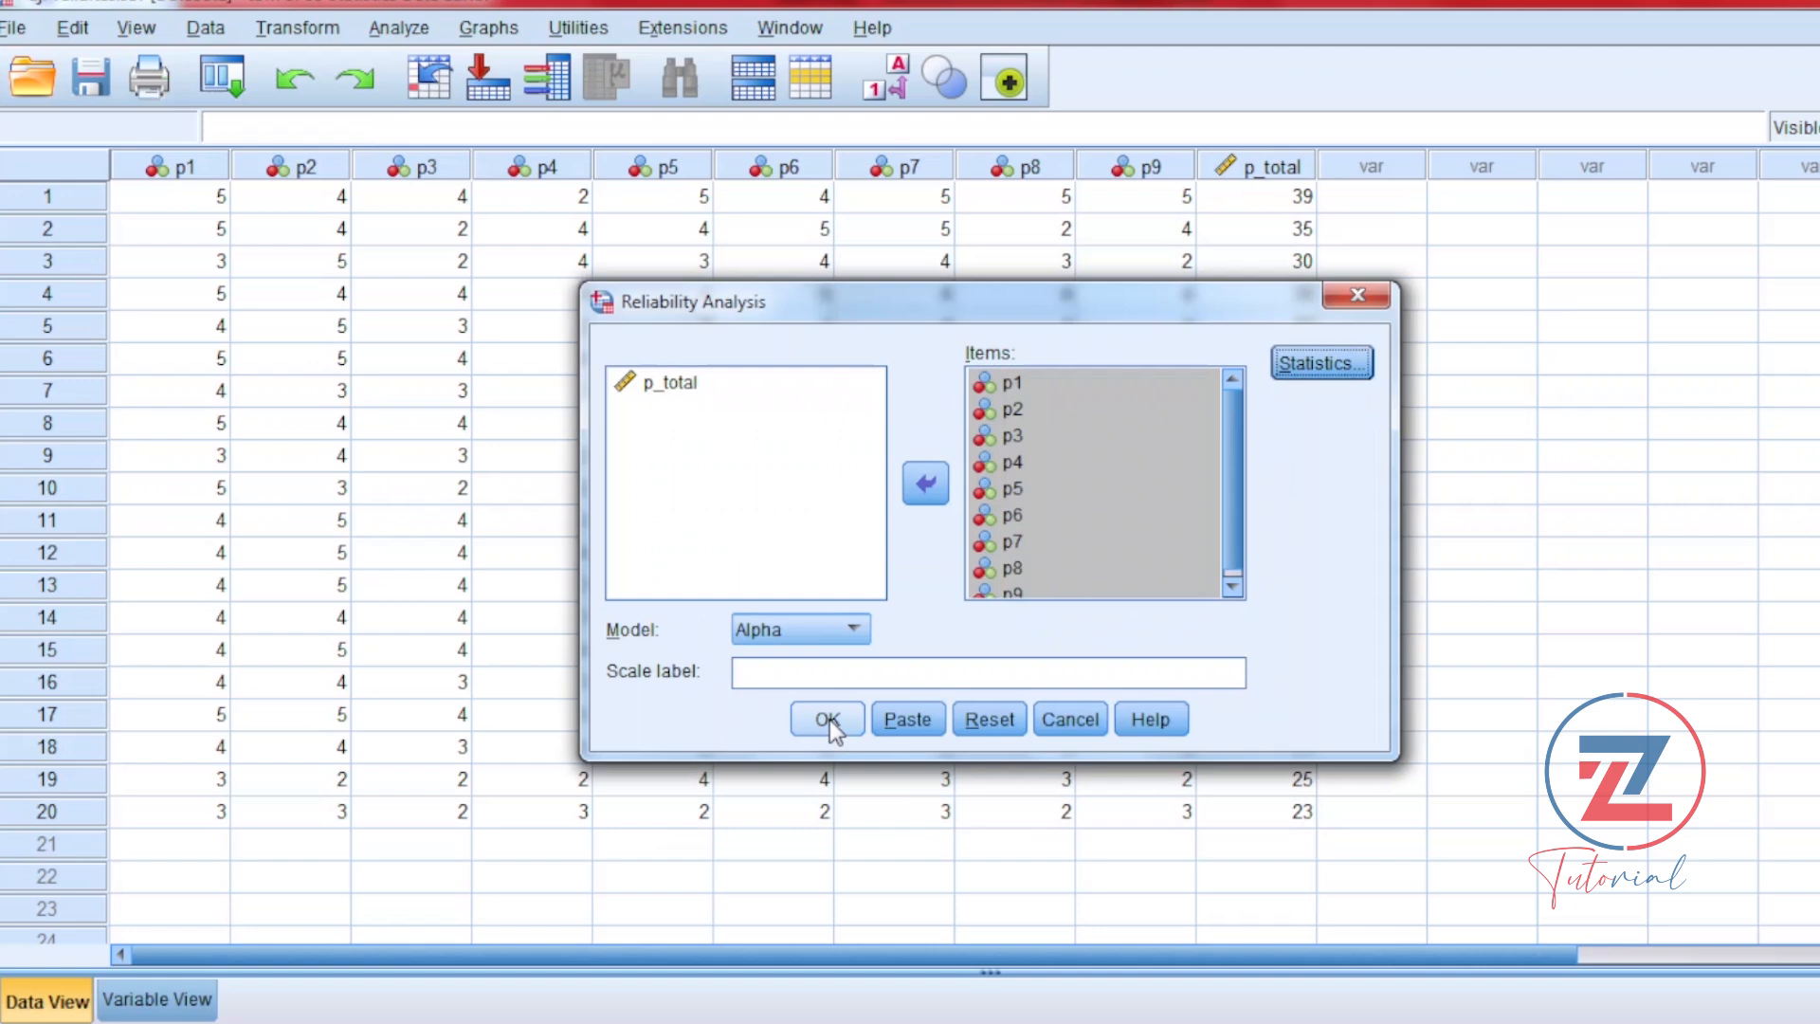
left_click(829, 720)
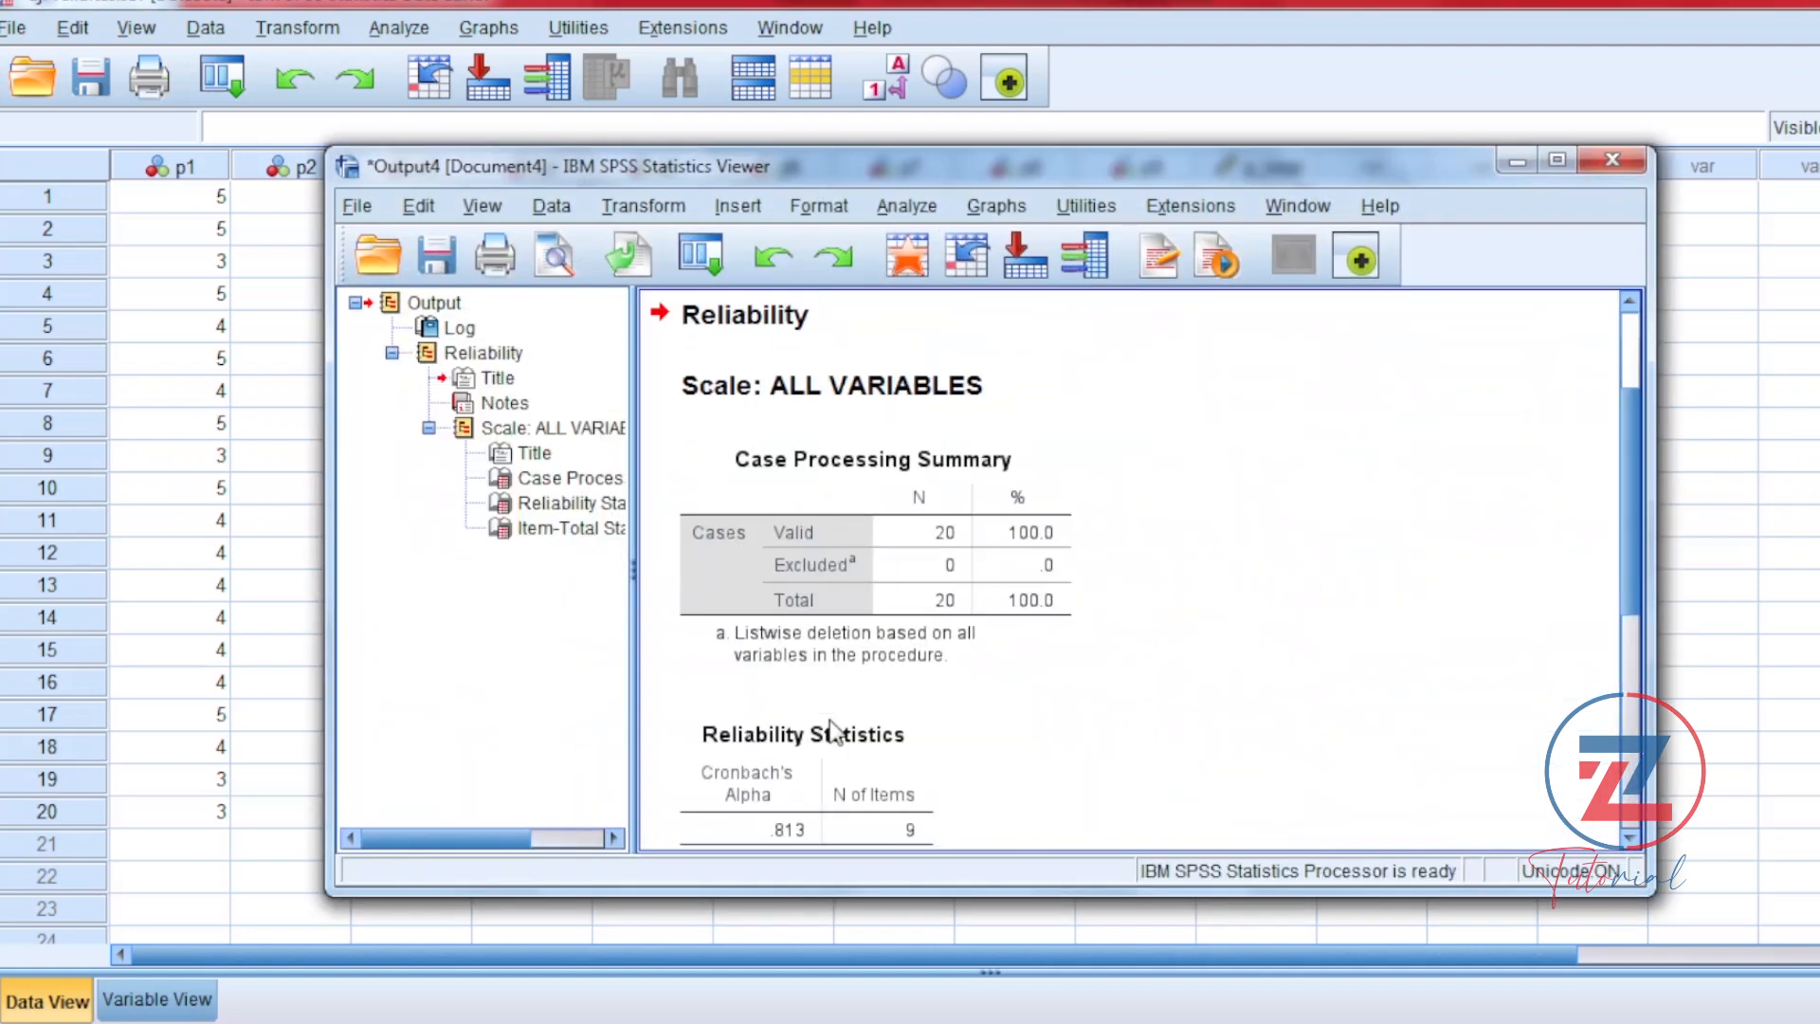
scroll(951, 669, "down", 5)
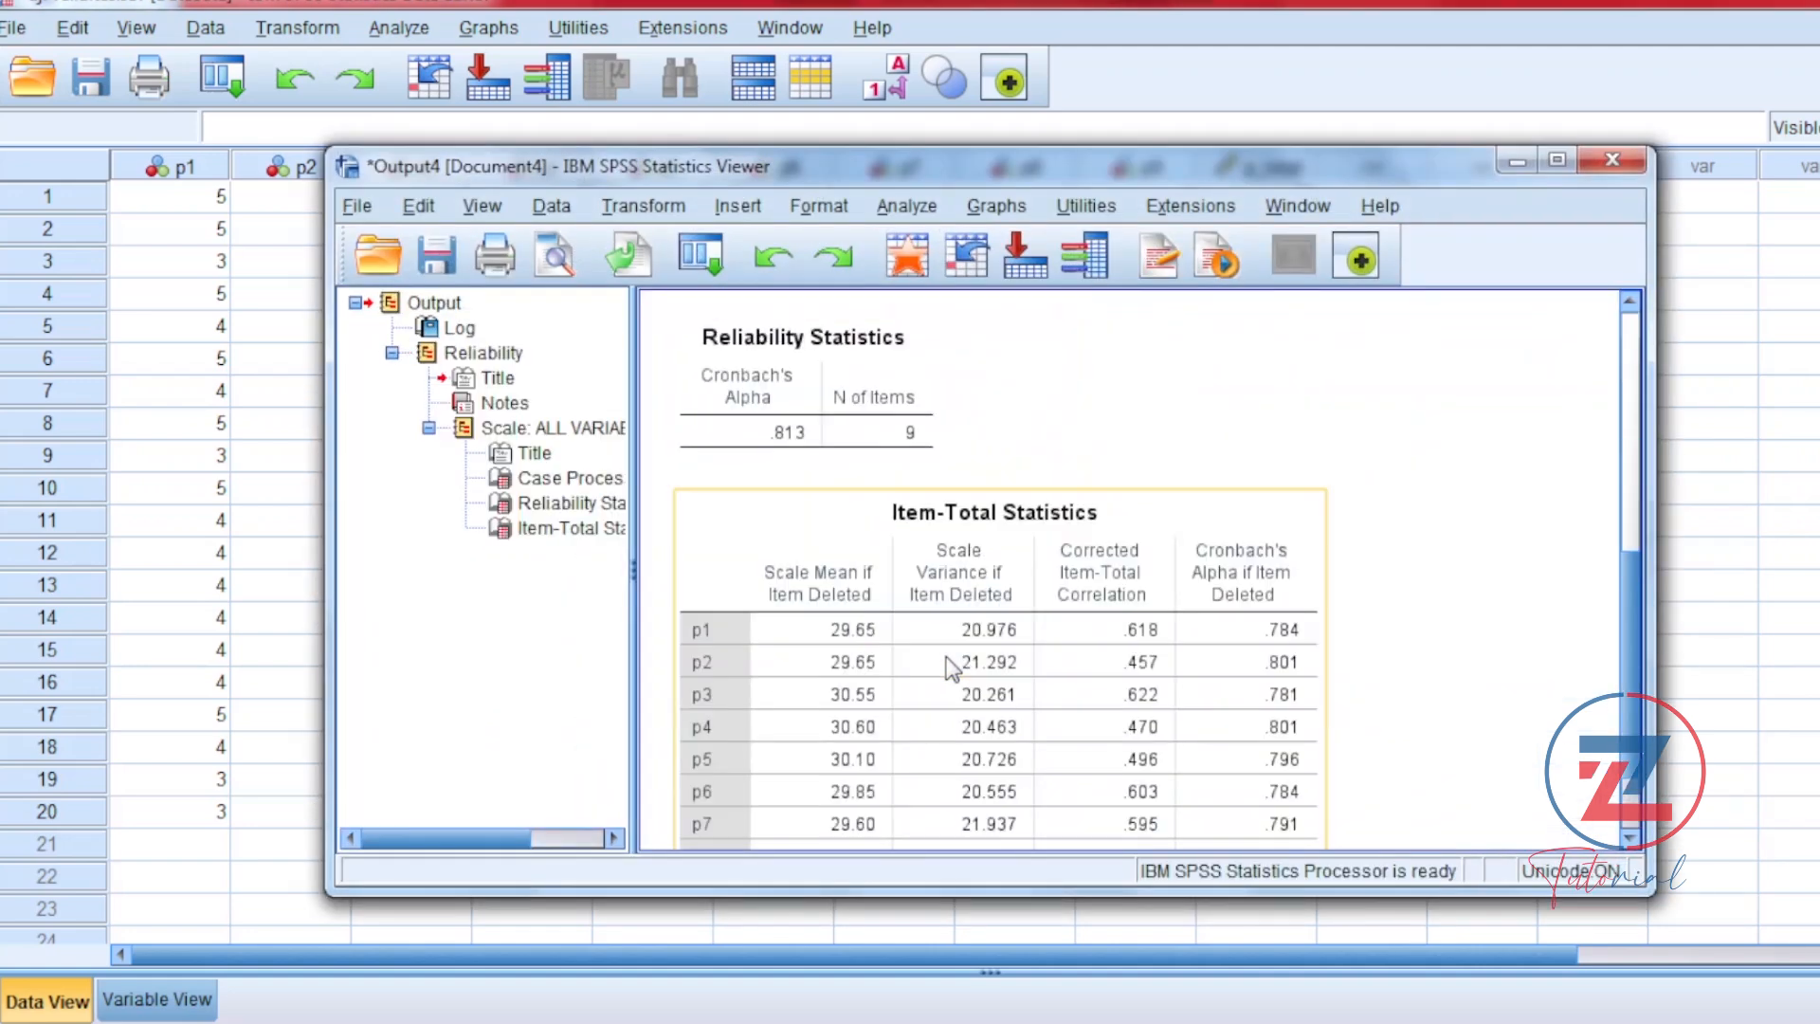
scroll(951, 669, "down", 2)
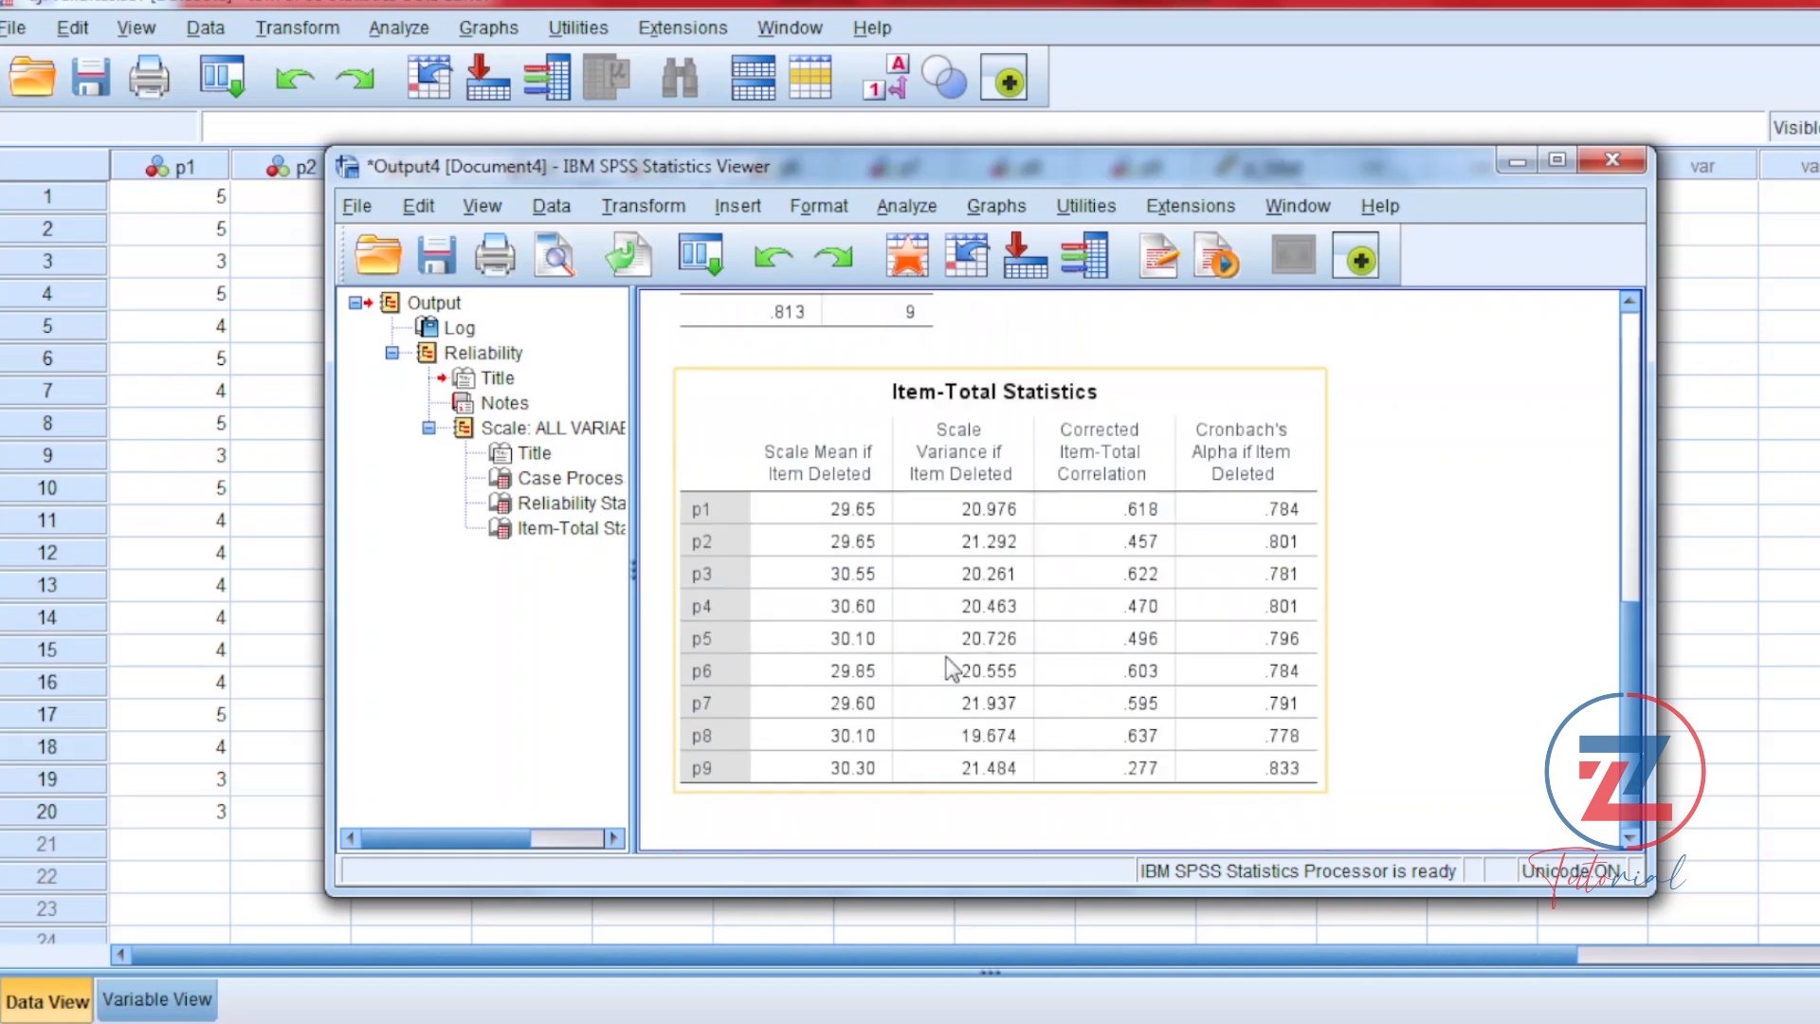